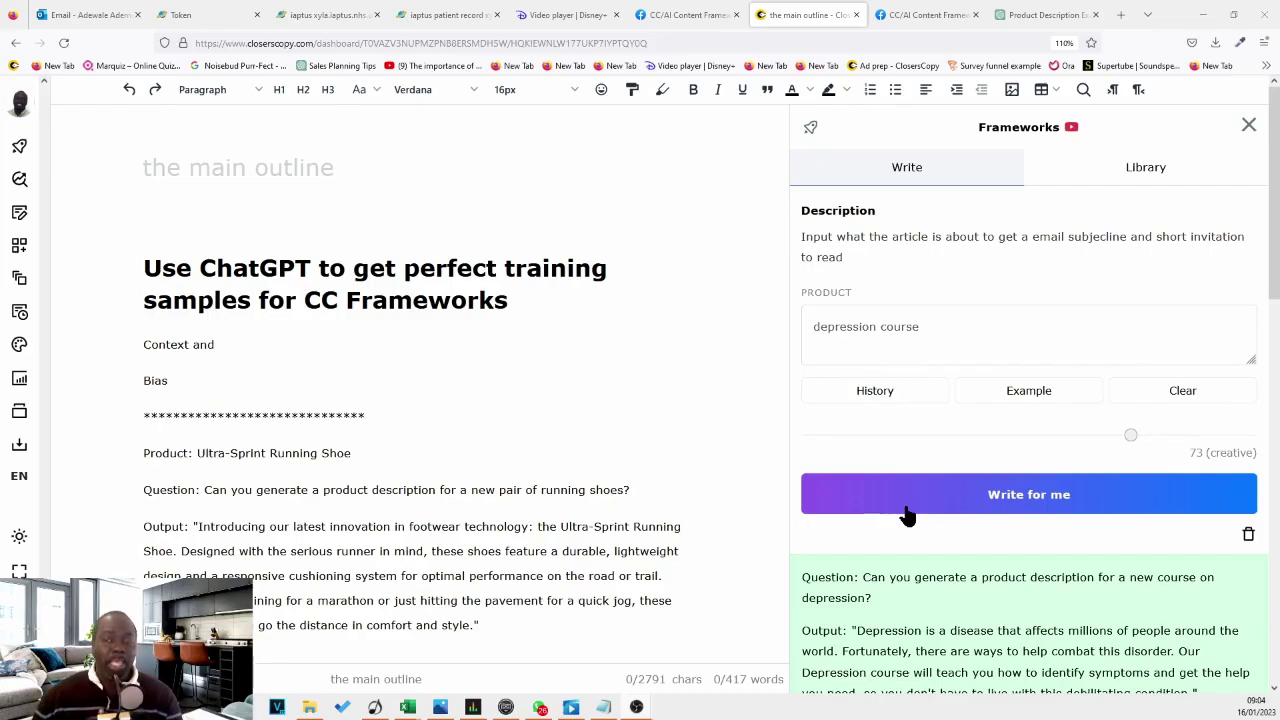
Step: Switch to the ChatGPT conversation and review the opening prompt requesting 5 product description examples with their outputs
left_click(1025, 16)
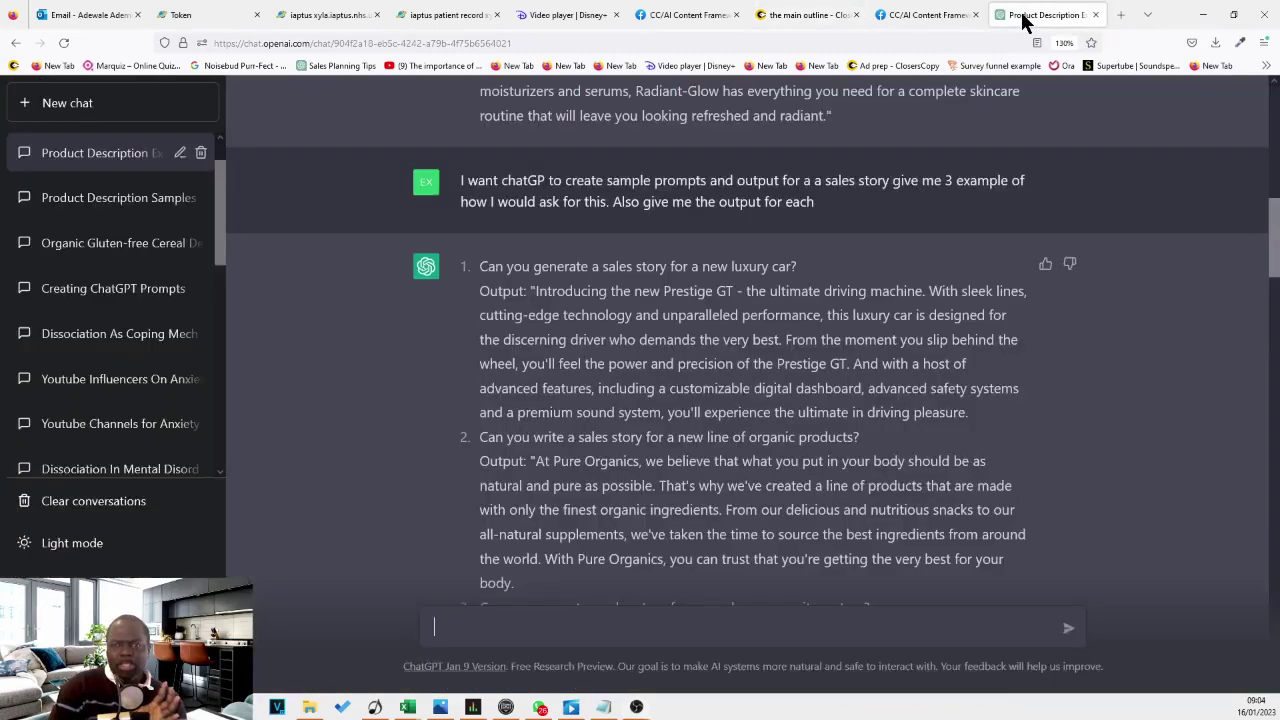
scroll(779, 270, "up", 7)
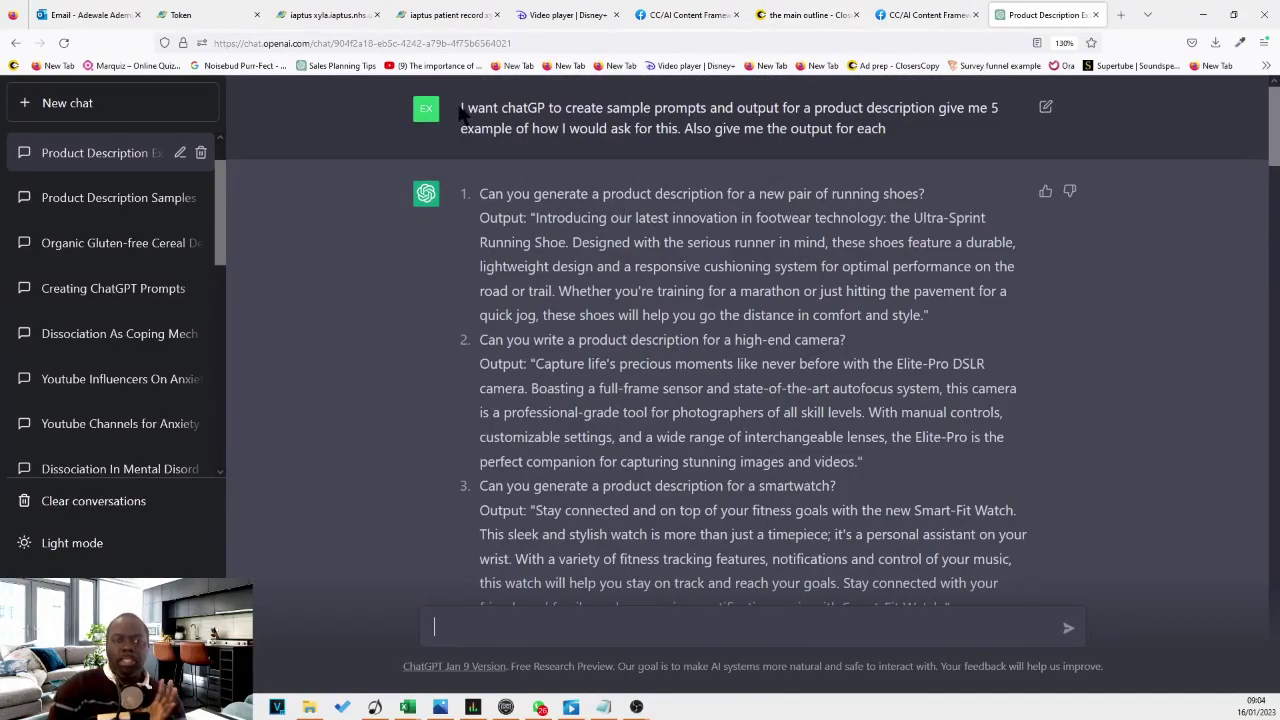
double_click(583, 108)
left_click_drag(607, 108, 962, 110)
left_click(768, 108)
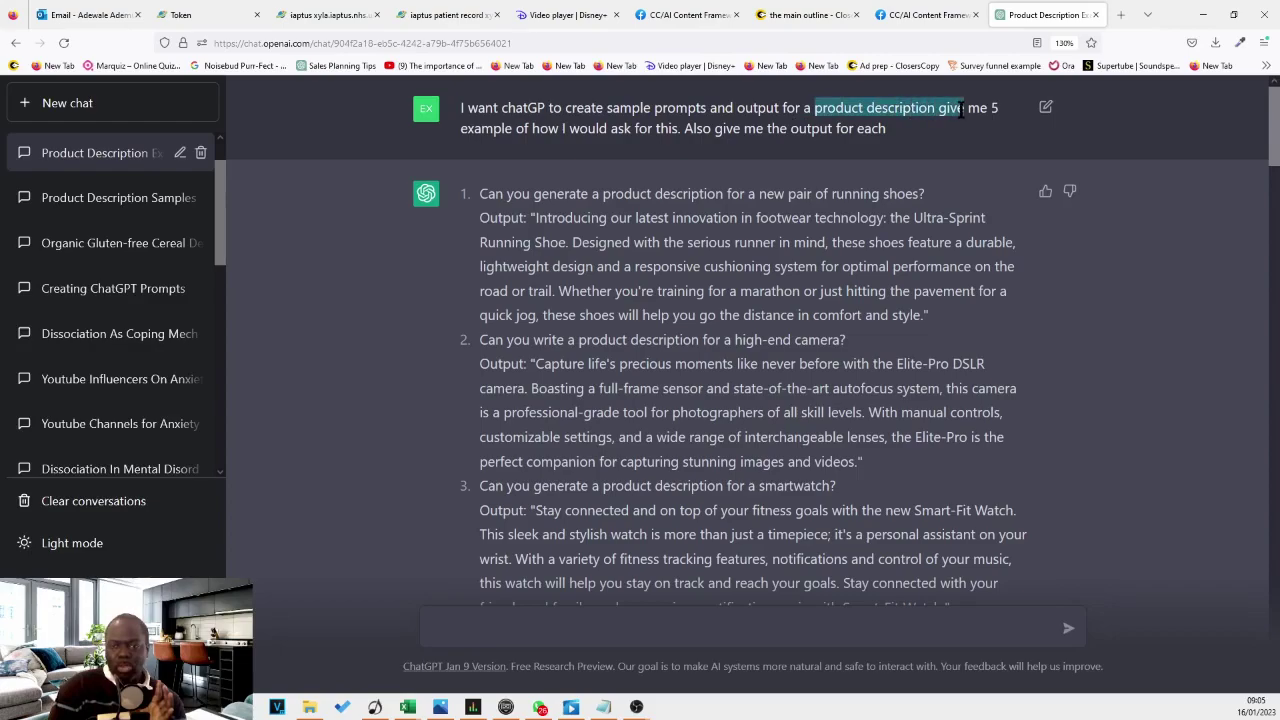
left_click(962, 110)
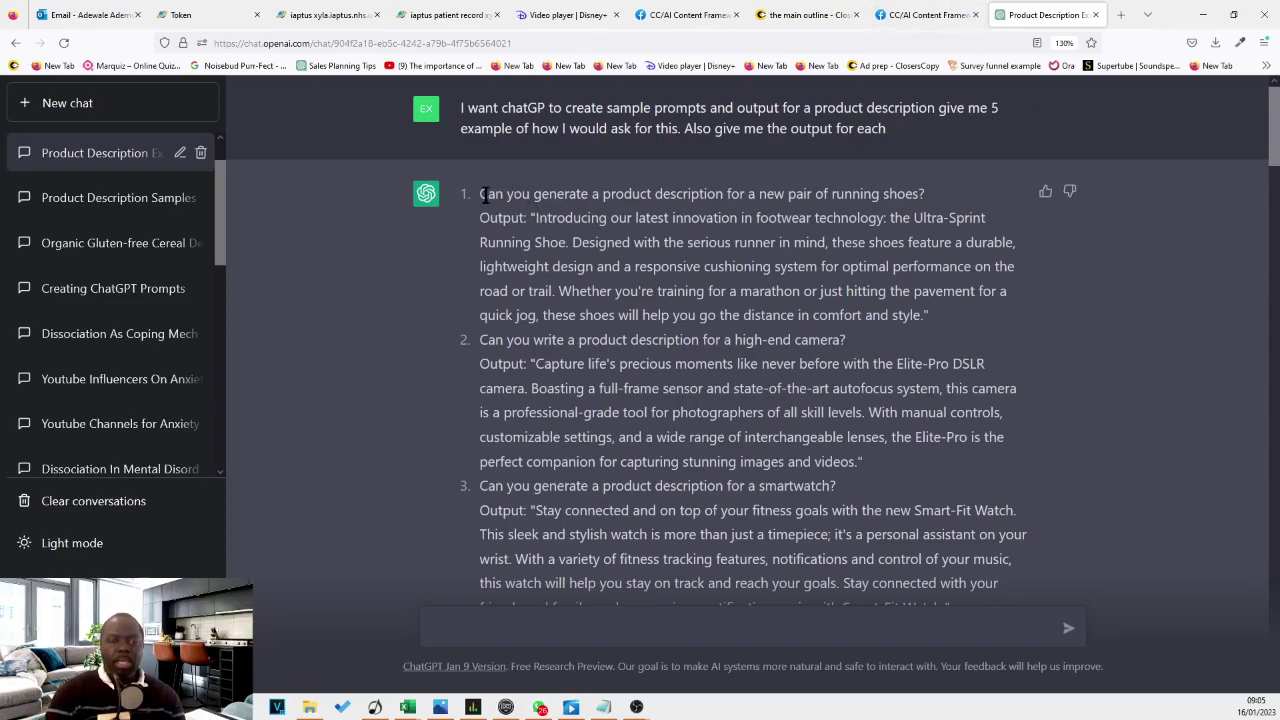
Step: Read through ChatGPT's numbered product description sample prompts and their outputs
left_click_drag(483, 195, 672, 585)
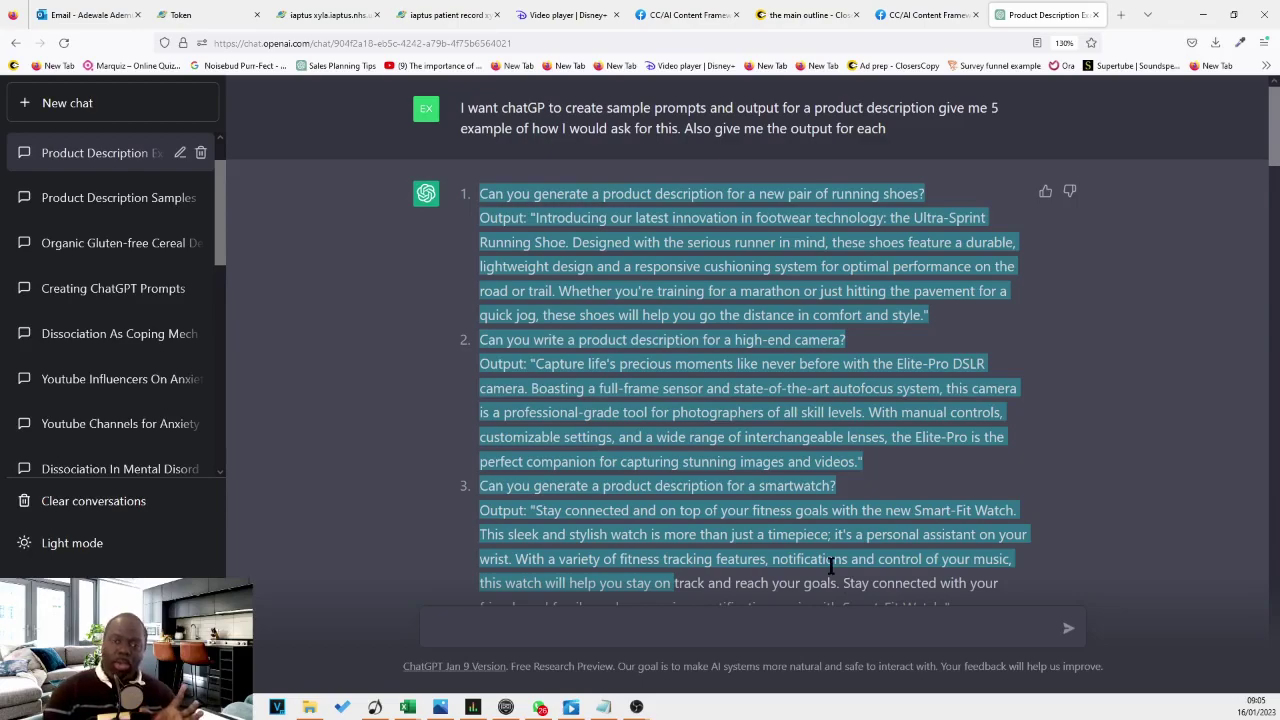
scroll(830, 563, "down", 5)
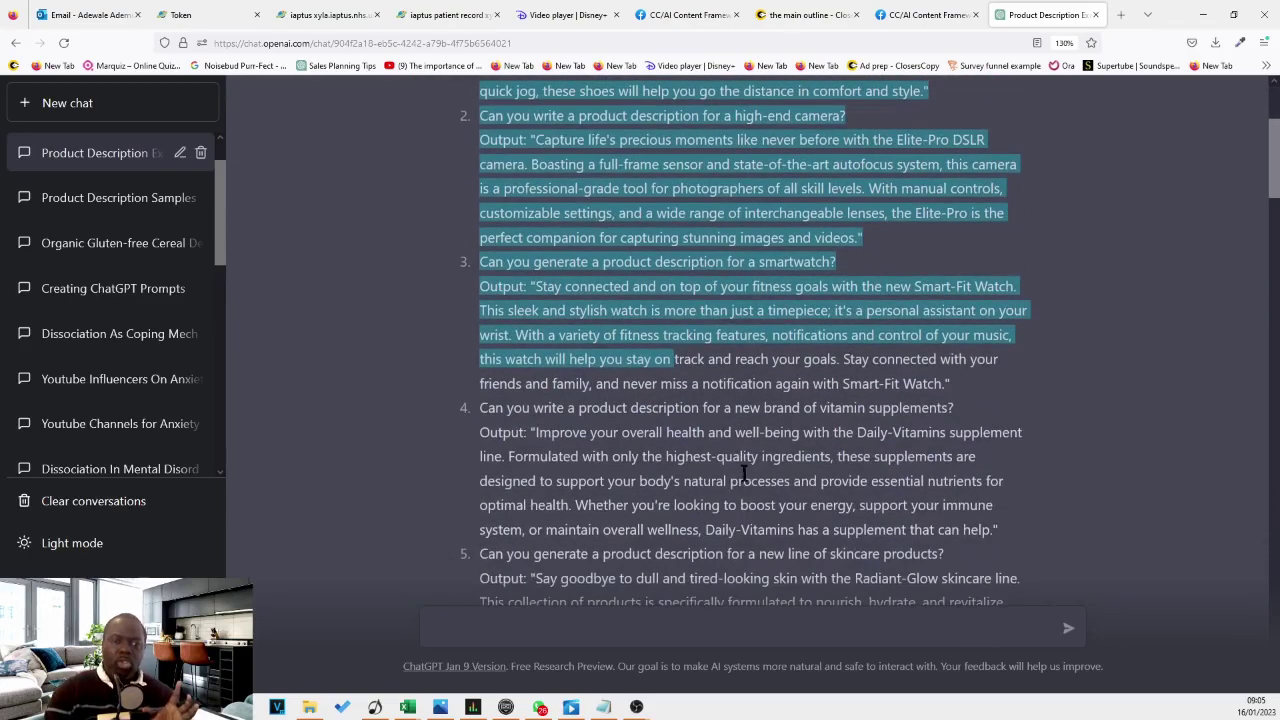
scroll(748, 428, "up", 2)
scroll(748, 428, "up", 3)
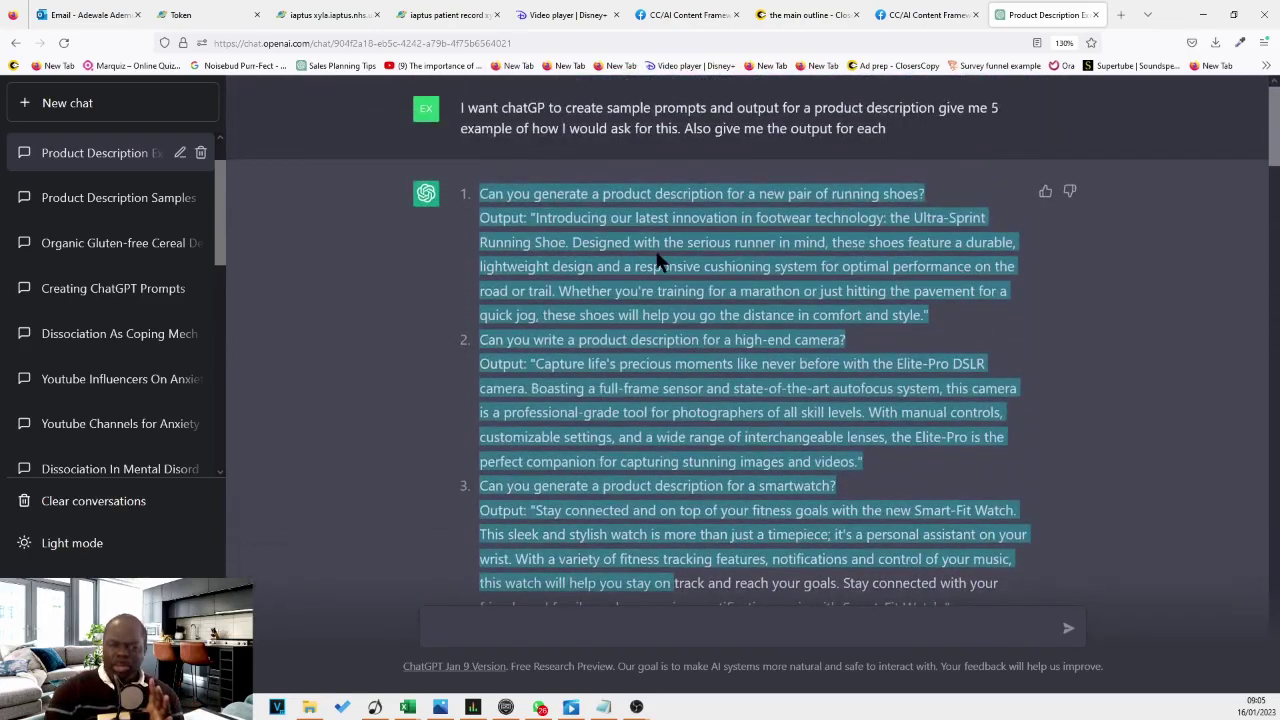
scroll(660, 260, "down", 5)
left_click(727, 403)
scroll(727, 403, "up", 8)
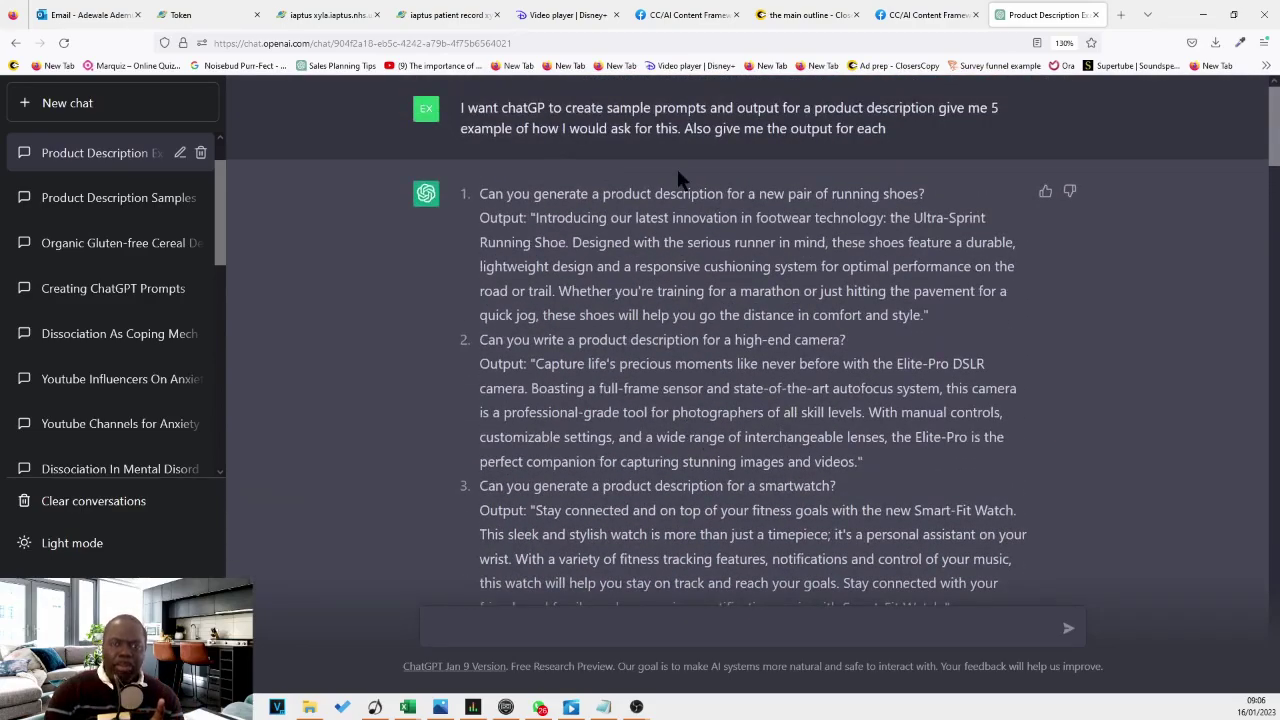
Step: Switch to the ClosersCopy outline document and examine the Ultra-Sprint Running Shoe training sample, including its question and output
left_click(790, 15)
scroll(498, 339, "down", 3)
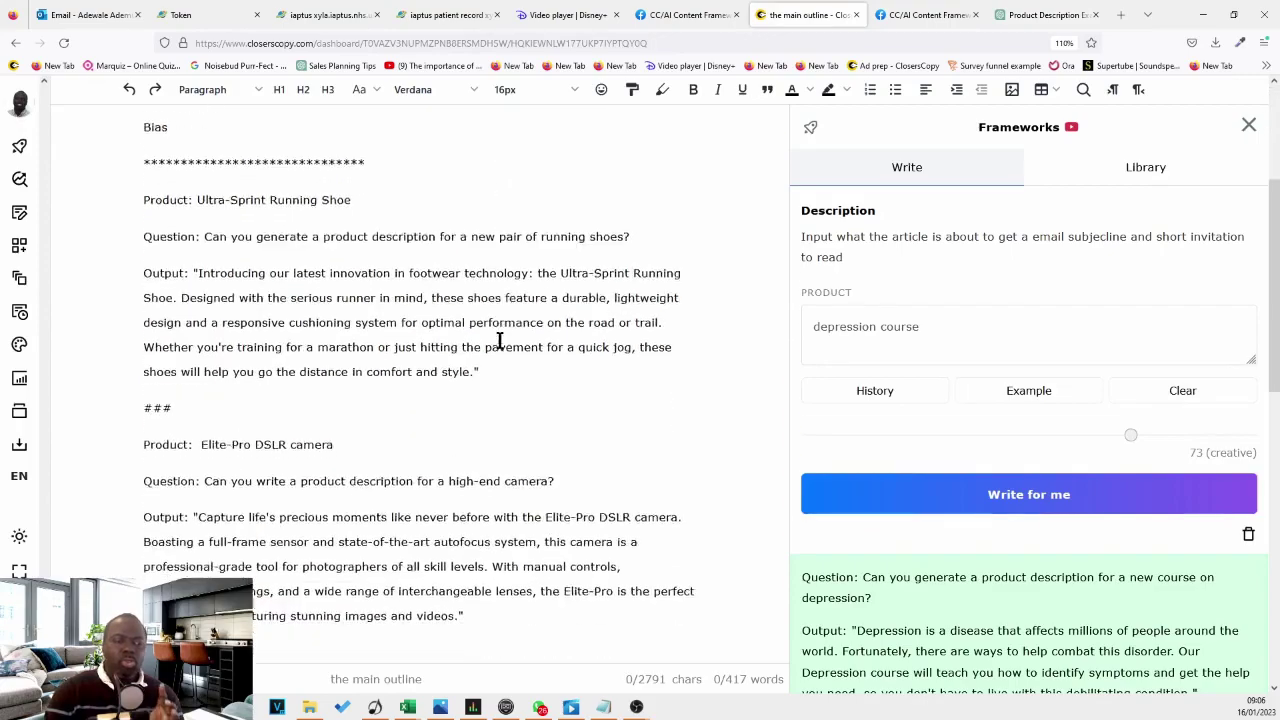
scroll(497, 338, "up", 2)
scroll(494, 337, "down", 2)
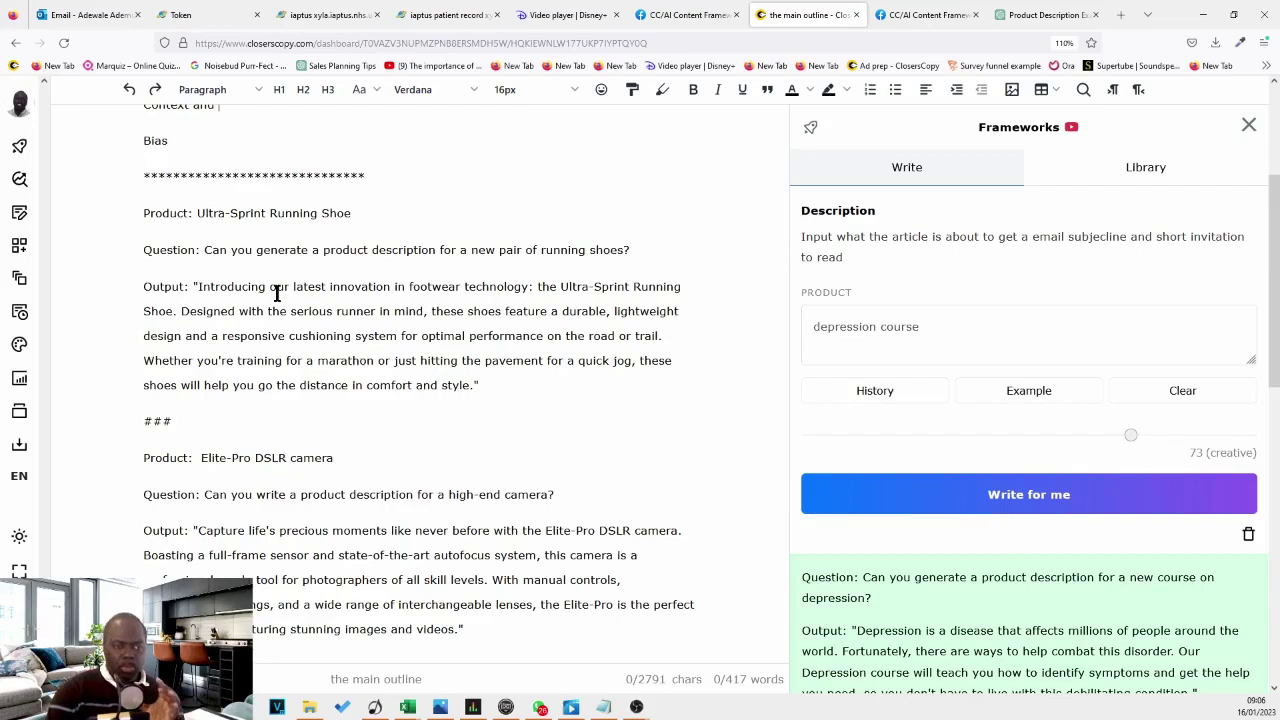
left_click_drag(497, 388, 145, 211)
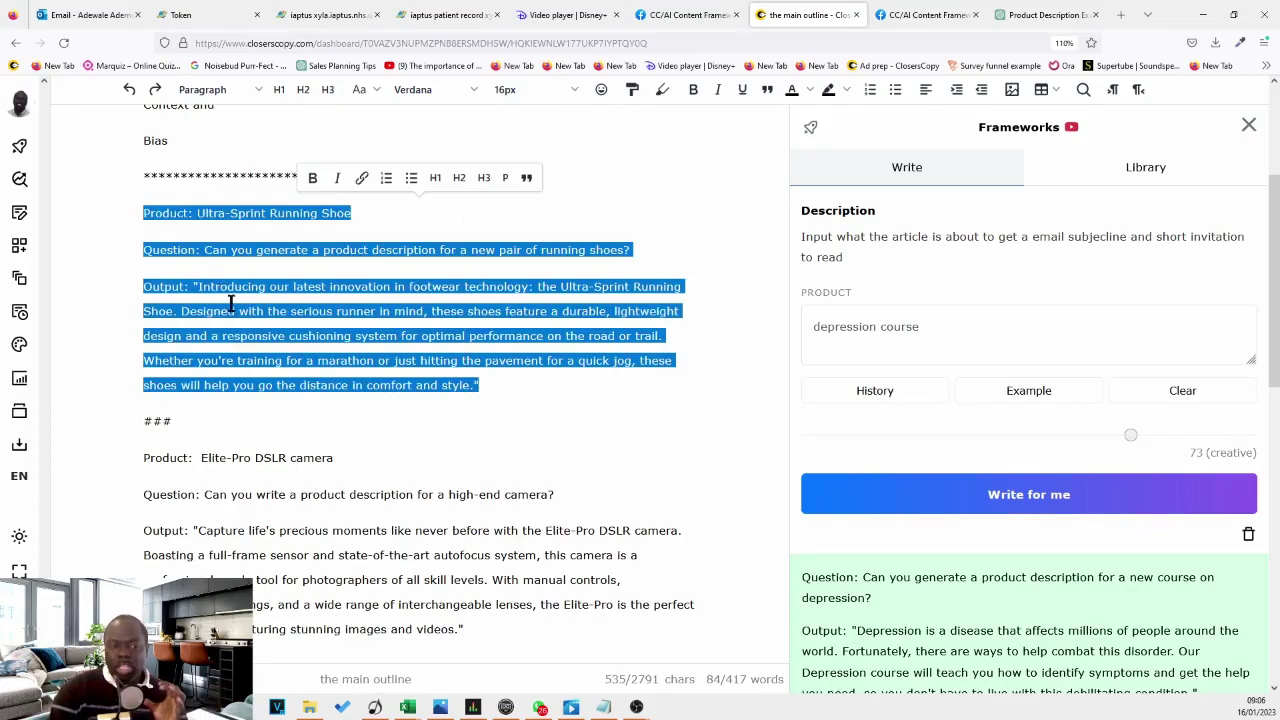
left_click(317, 335)
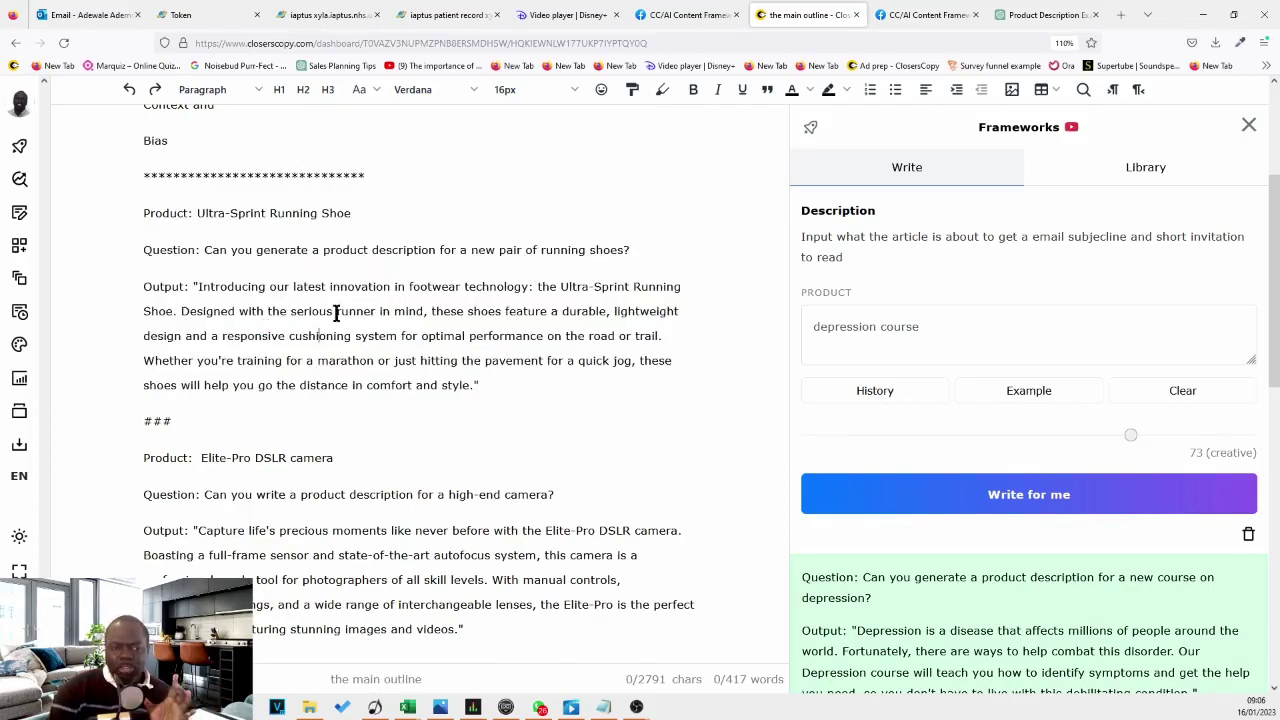
left_click_drag(482, 386, 142, 262)
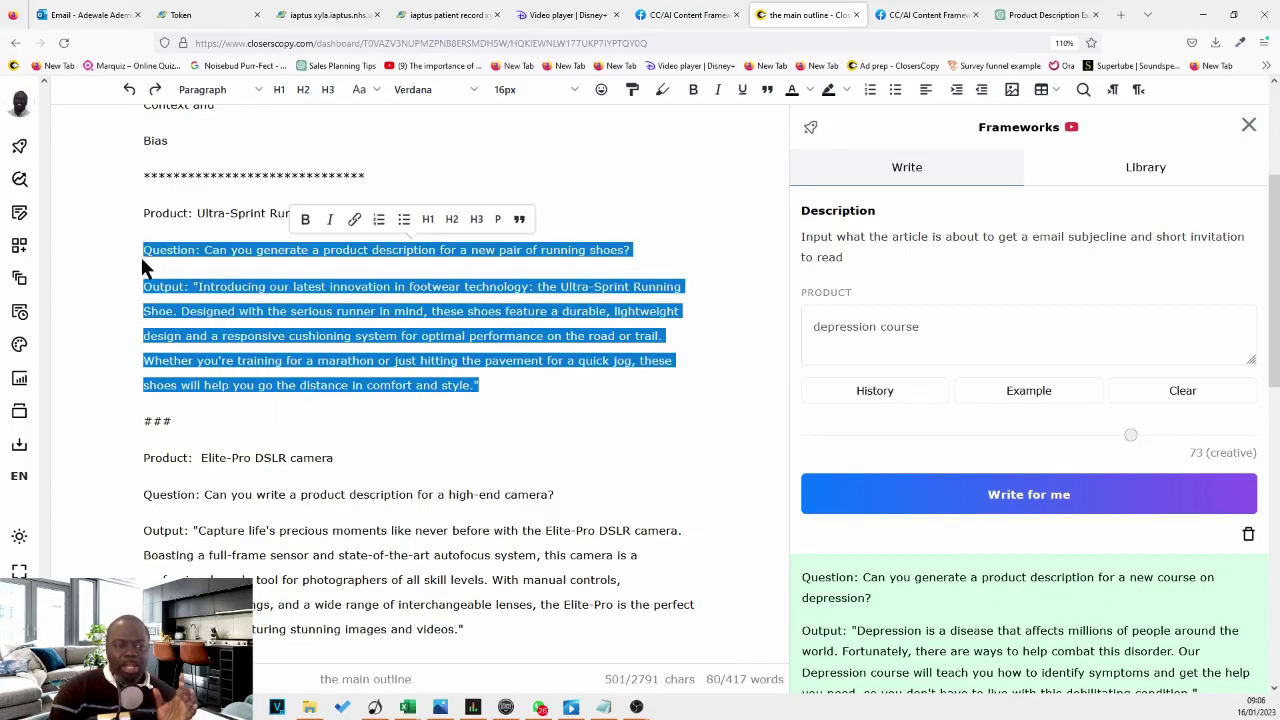
left_click(221, 280)
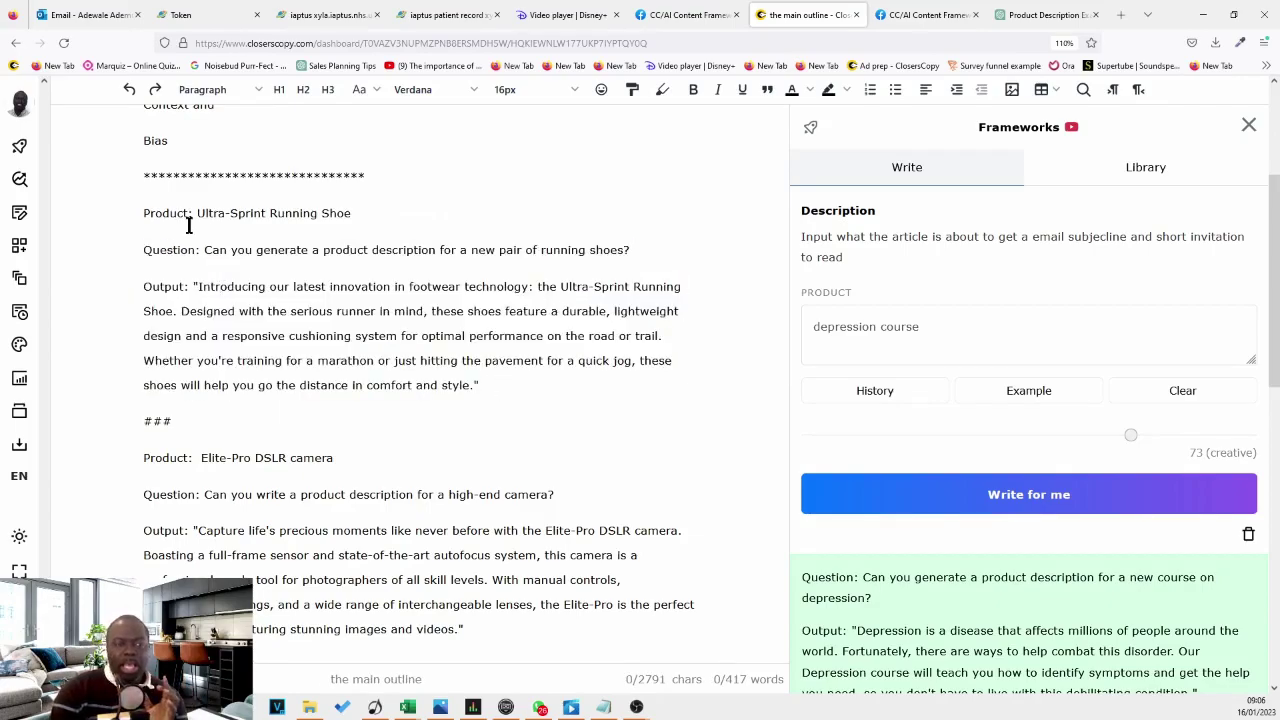
Step: Examine how the running shoe sample places a Product line above its Question and Output text
left_click_drag(142, 216, 351, 215)
double_click(152, 213)
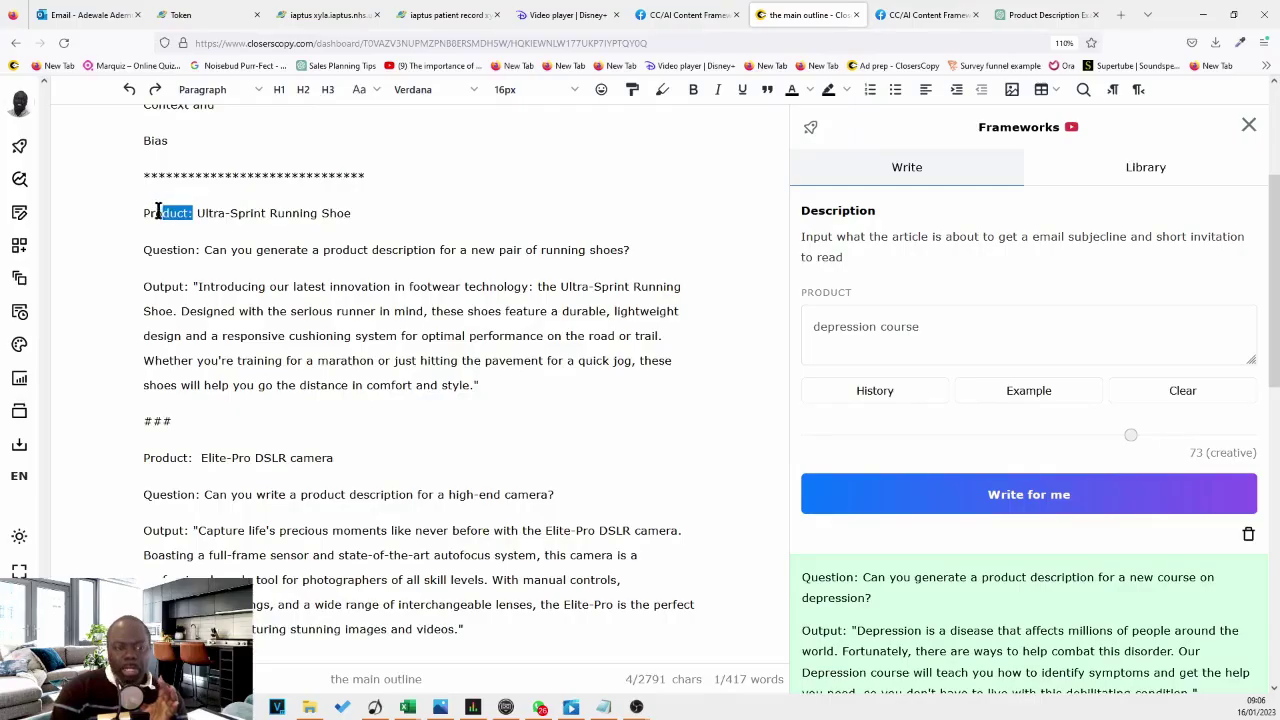
left_click(165, 213)
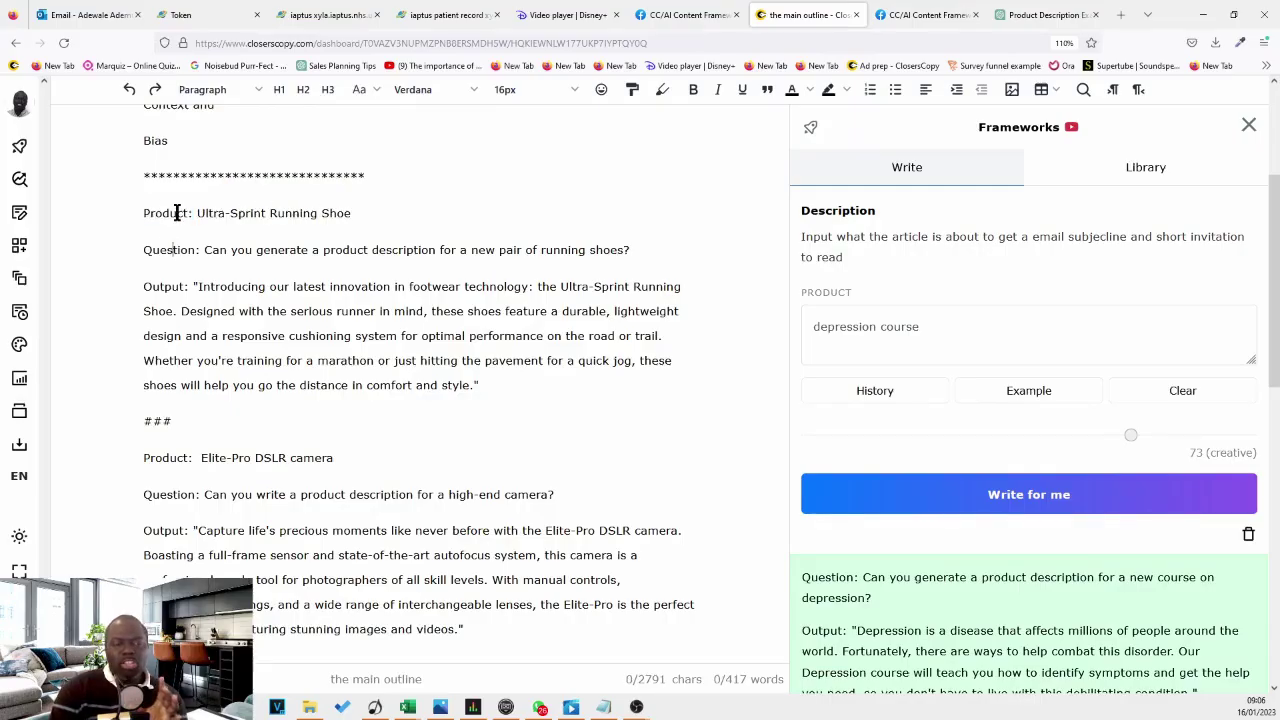
key("Down")
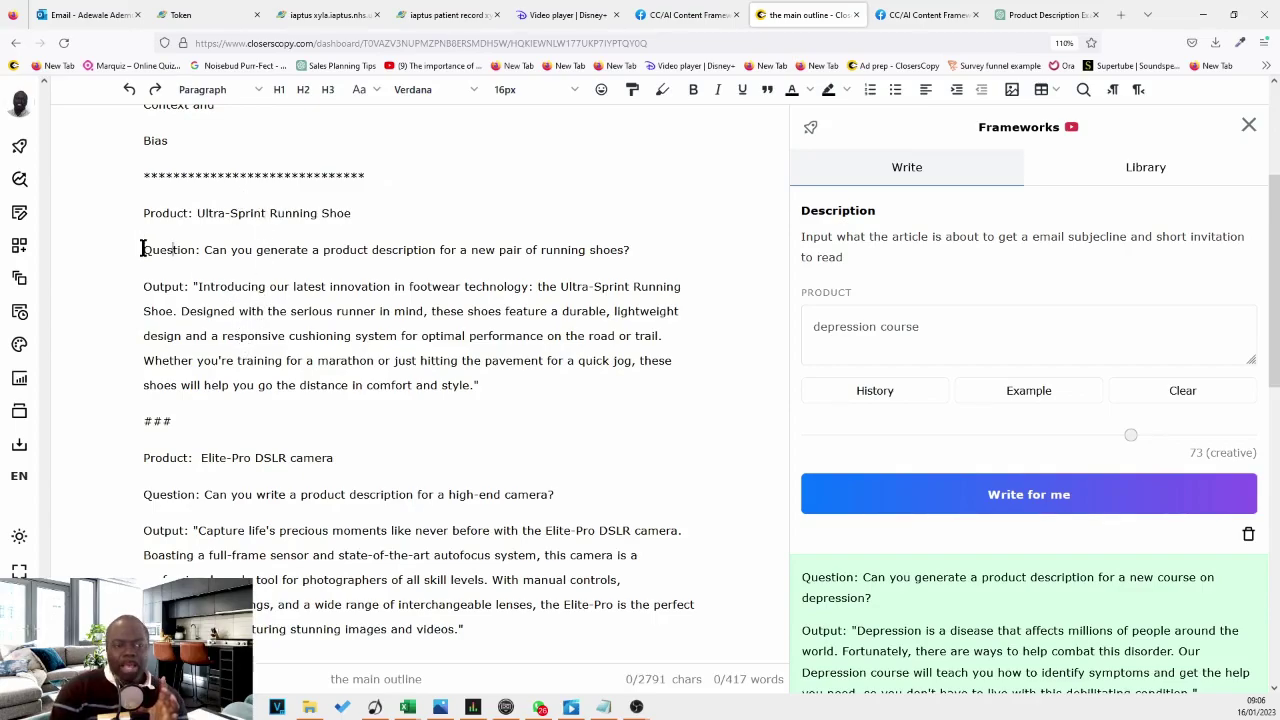
left_click_drag(142, 249, 476, 387)
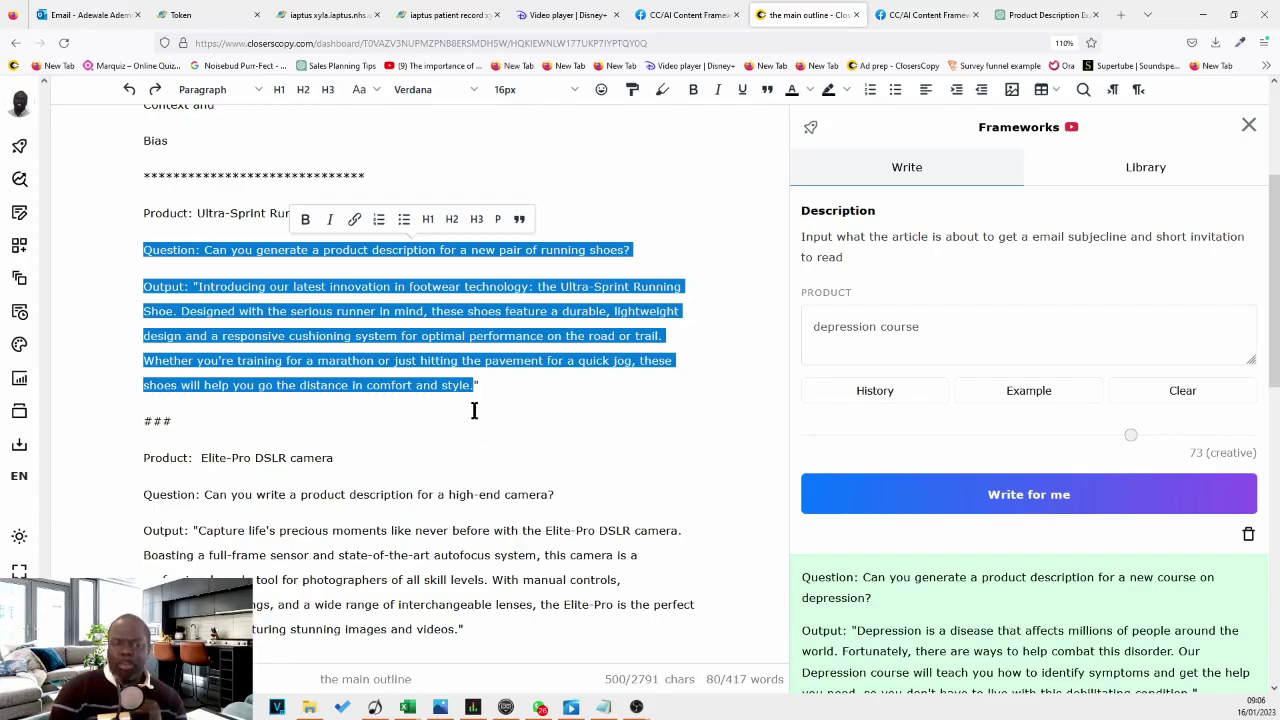
left_click(392, 357)
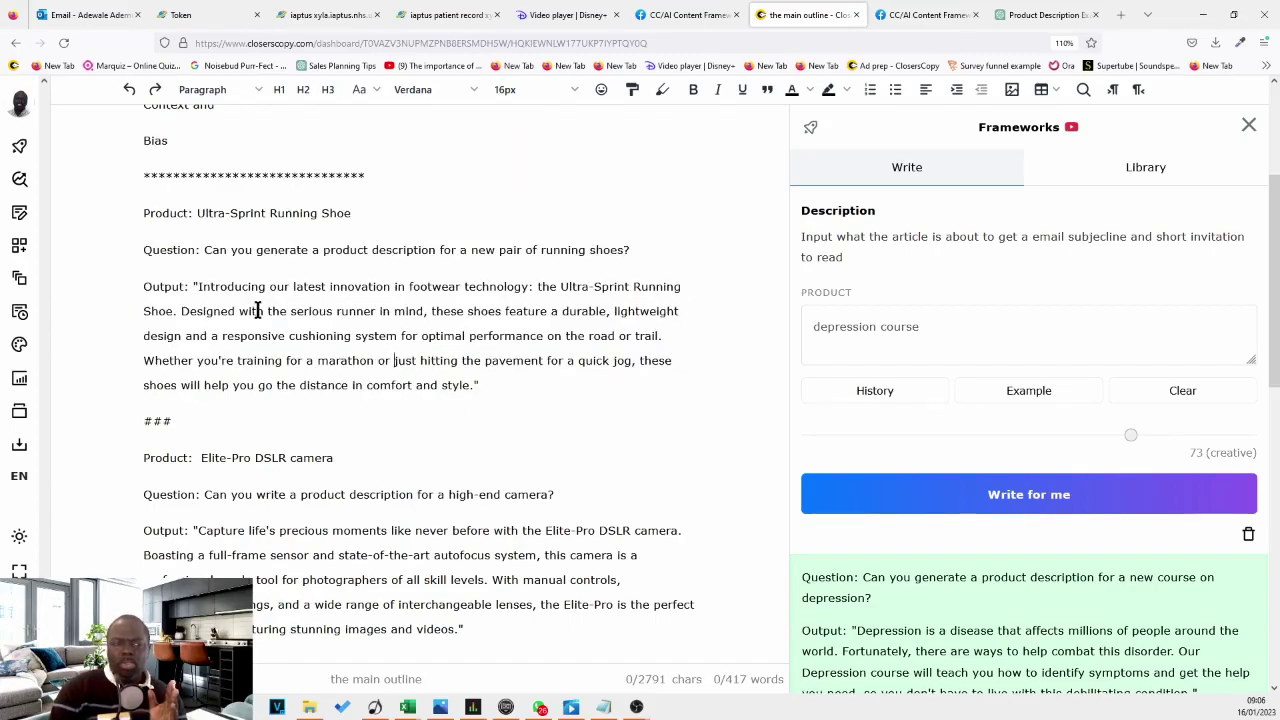
double_click(192, 212)
left_click(190, 213)
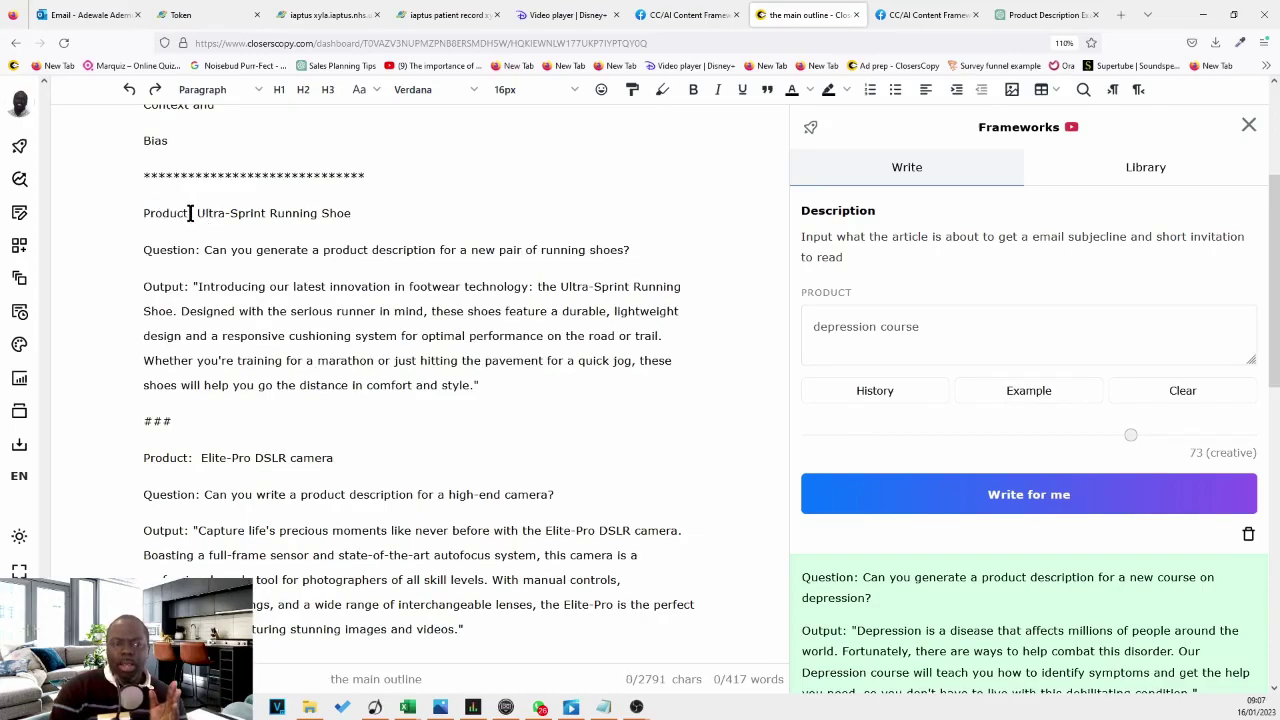
Step: Compare the product name Ultra-Sprint Running Shoe on the Product line with the sample's output text
left_click_drag(360, 214, 101, 210)
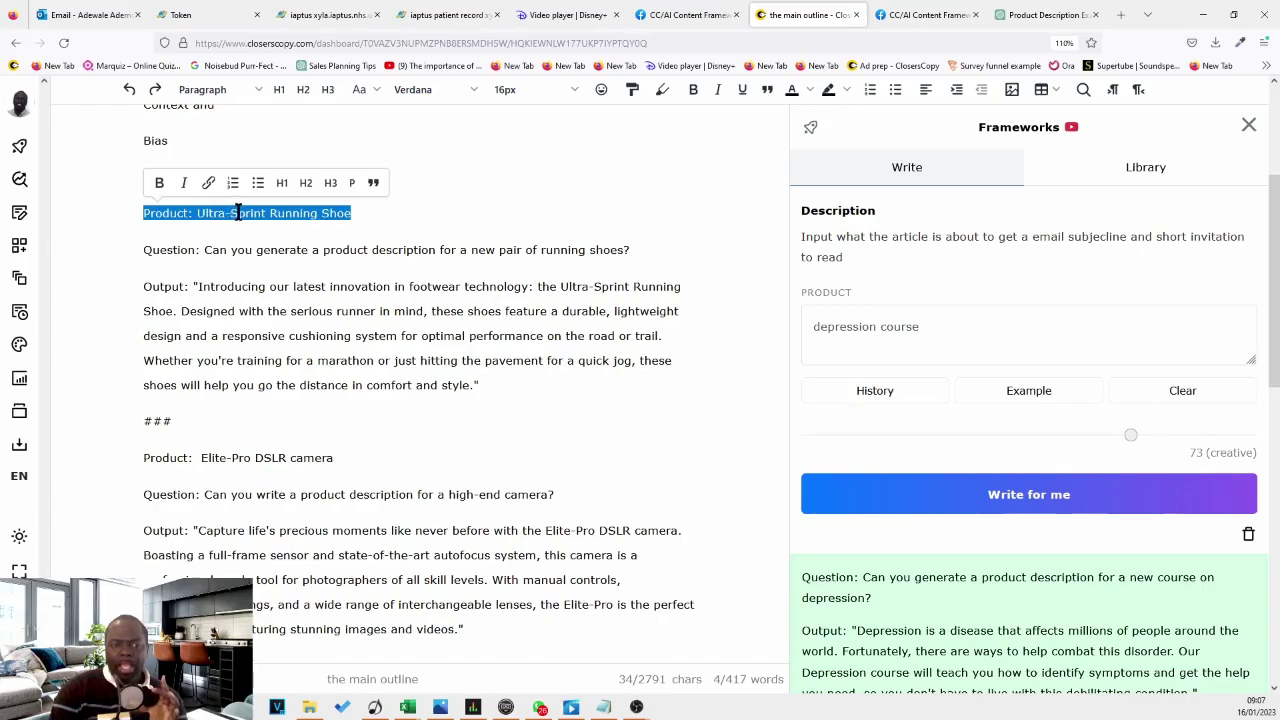
left_click(353, 214)
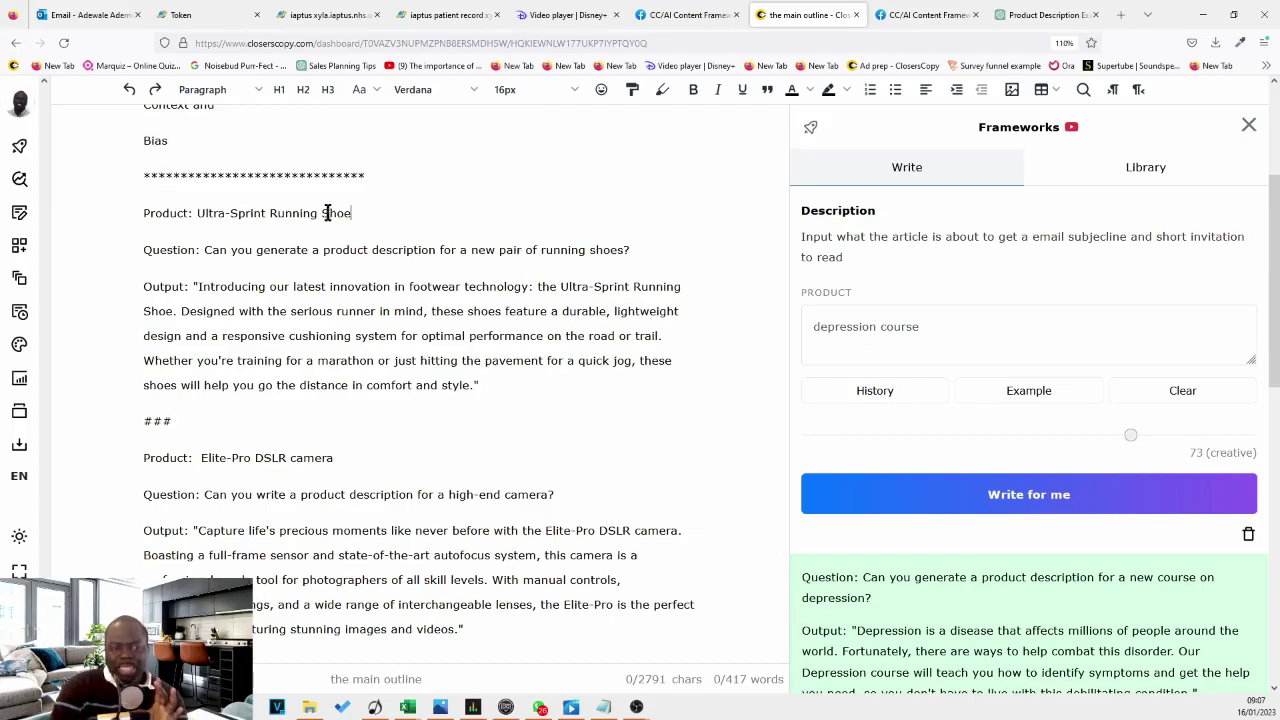
left_click_drag(328, 213, 194, 213)
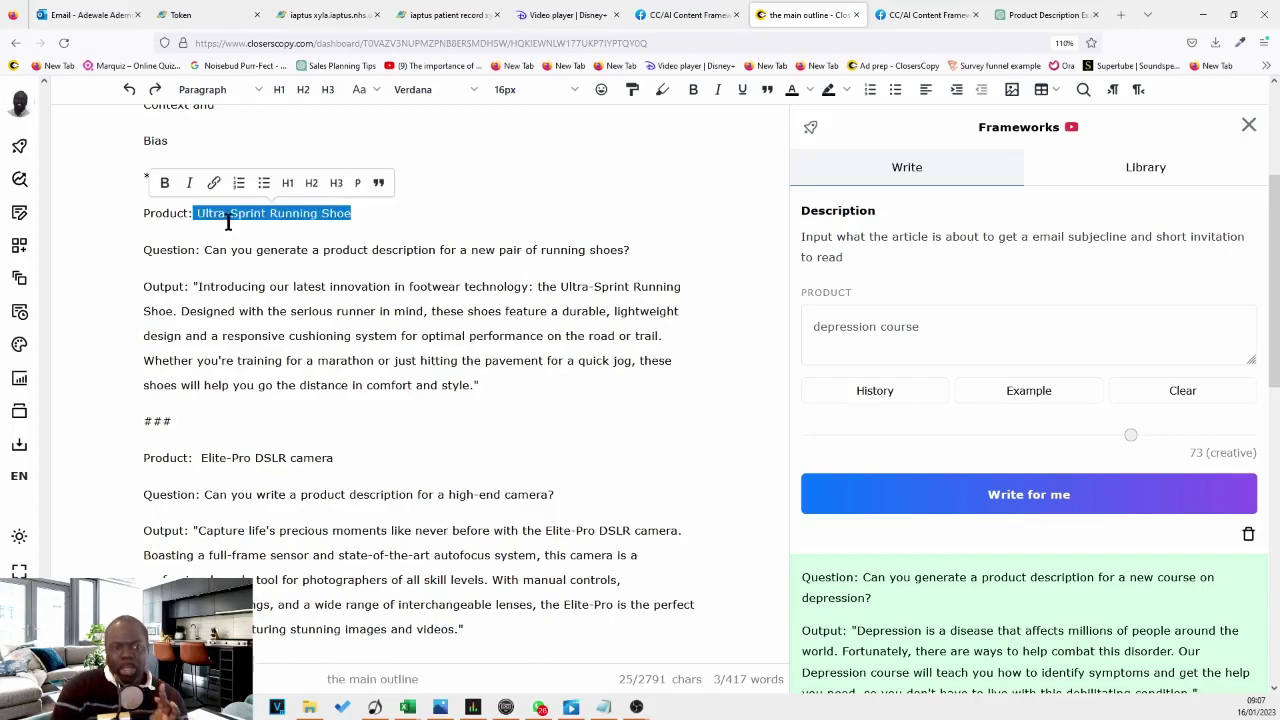
left_click(237, 213)
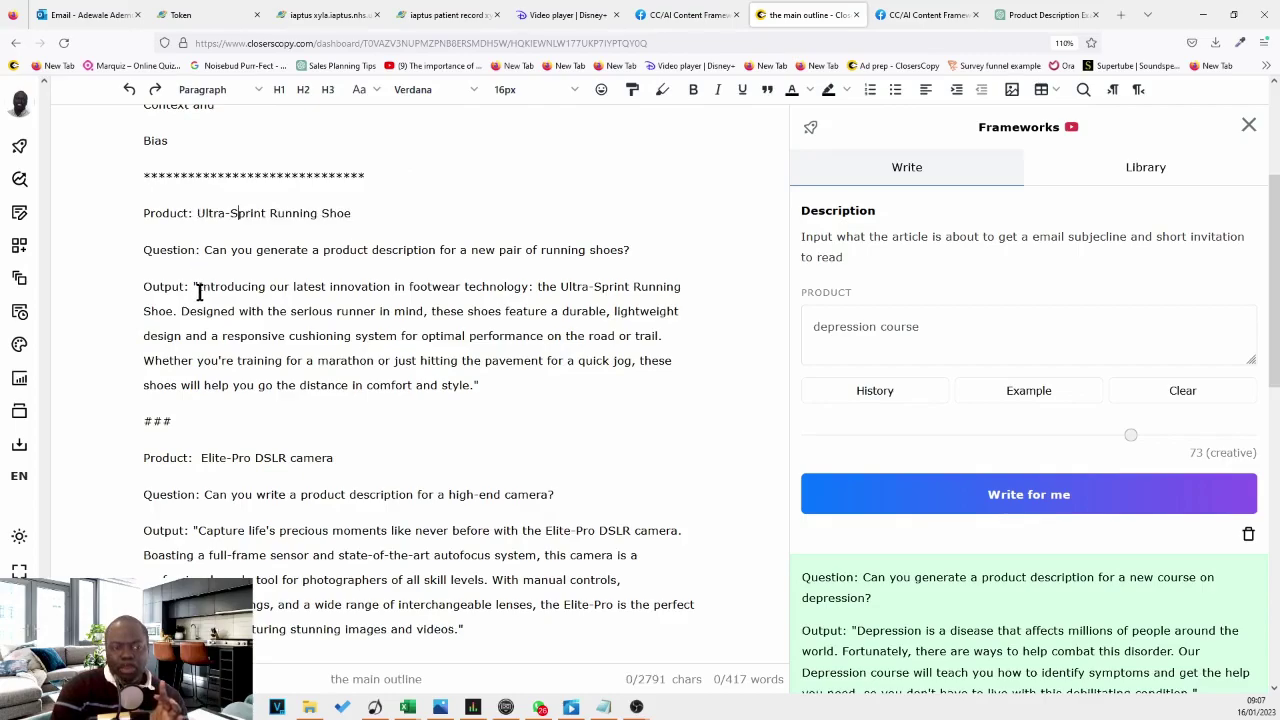
left_click_drag(197, 213, 338, 213)
left_click_drag(434, 336, 444, 360)
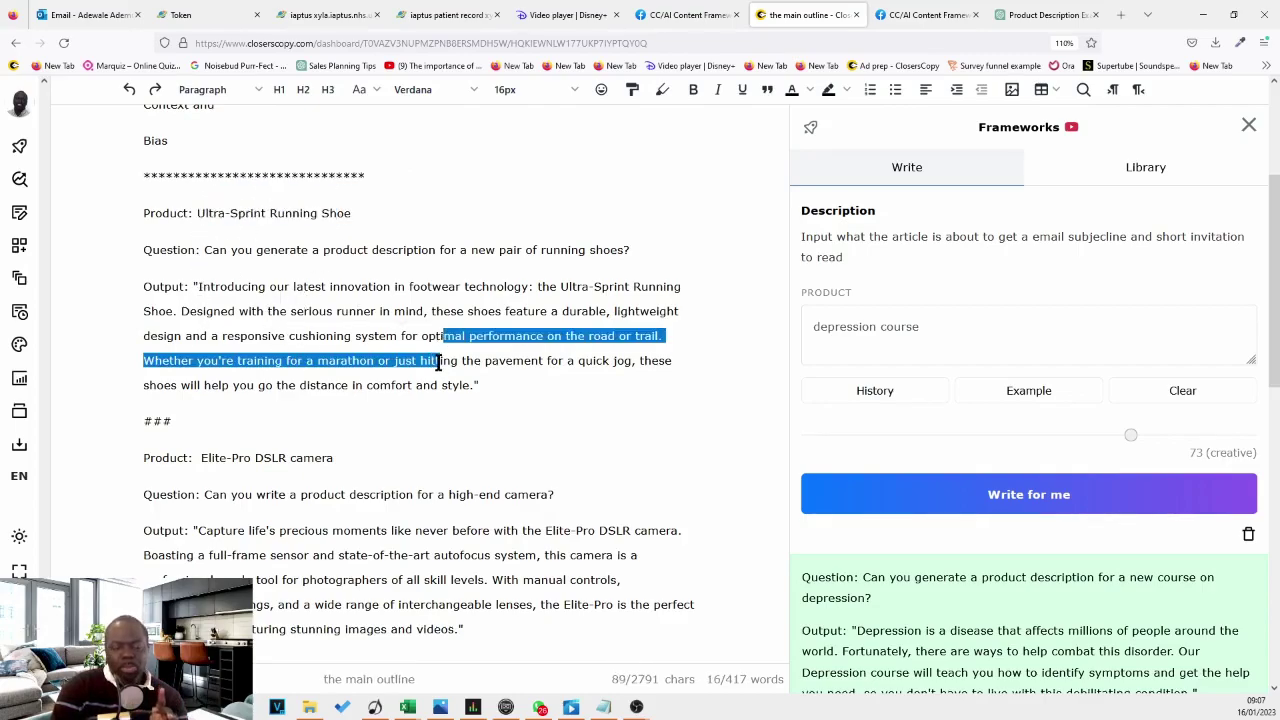
left_click(393, 401)
Step: Look over the camera and smartwatch samples separated by ###, and recheck the first sample's Product line
scroll(393, 401, "down", 3)
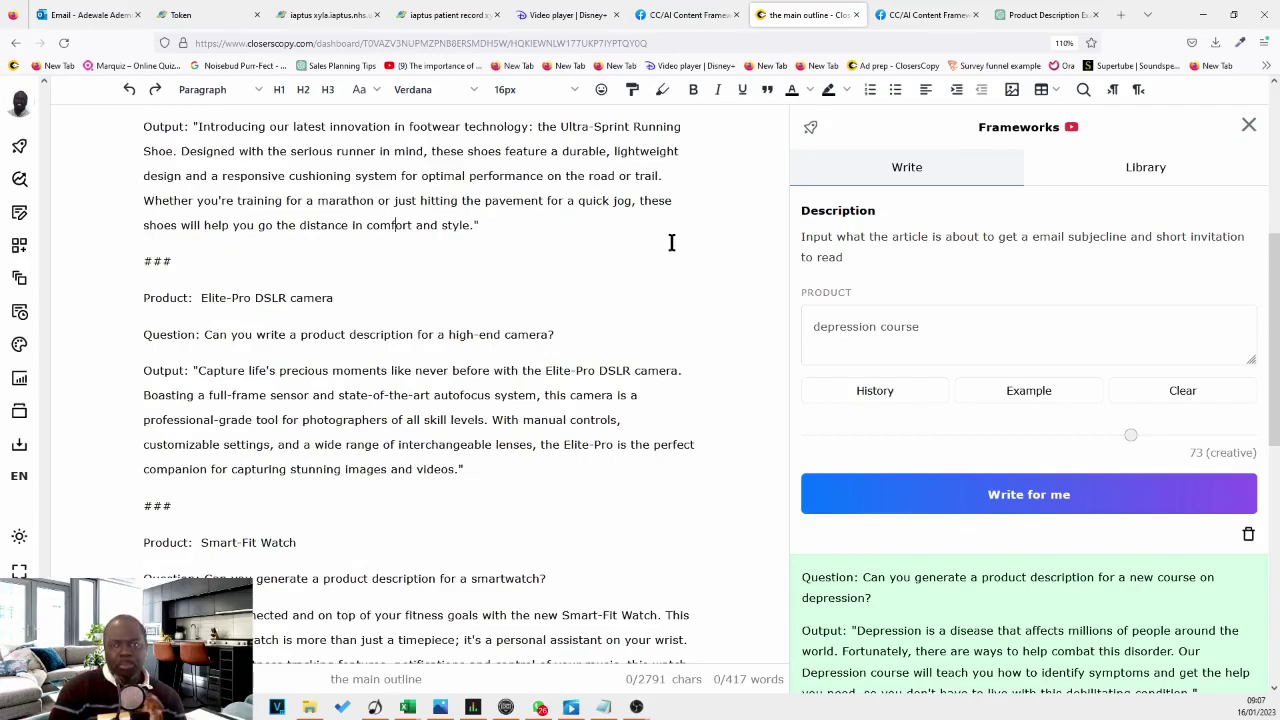
scroll(509, 251, "up", 5)
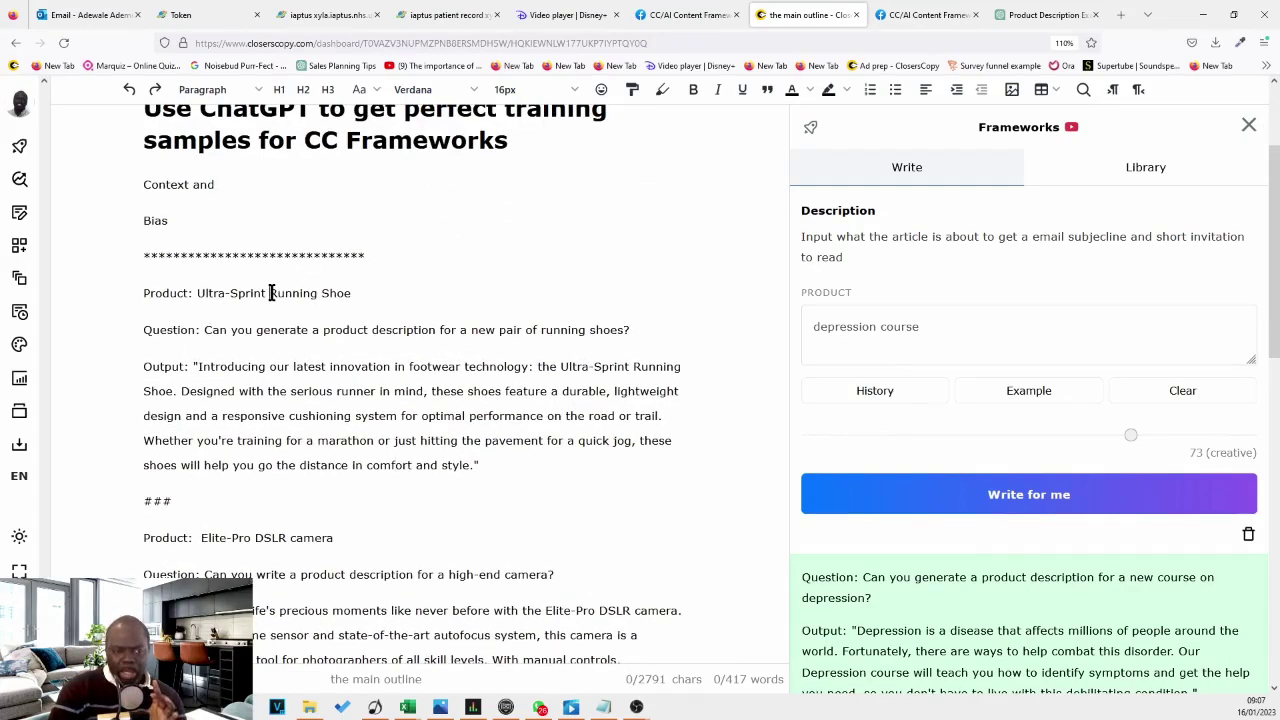
left_click_drag(270, 293, 152, 291)
left_click(233, 329)
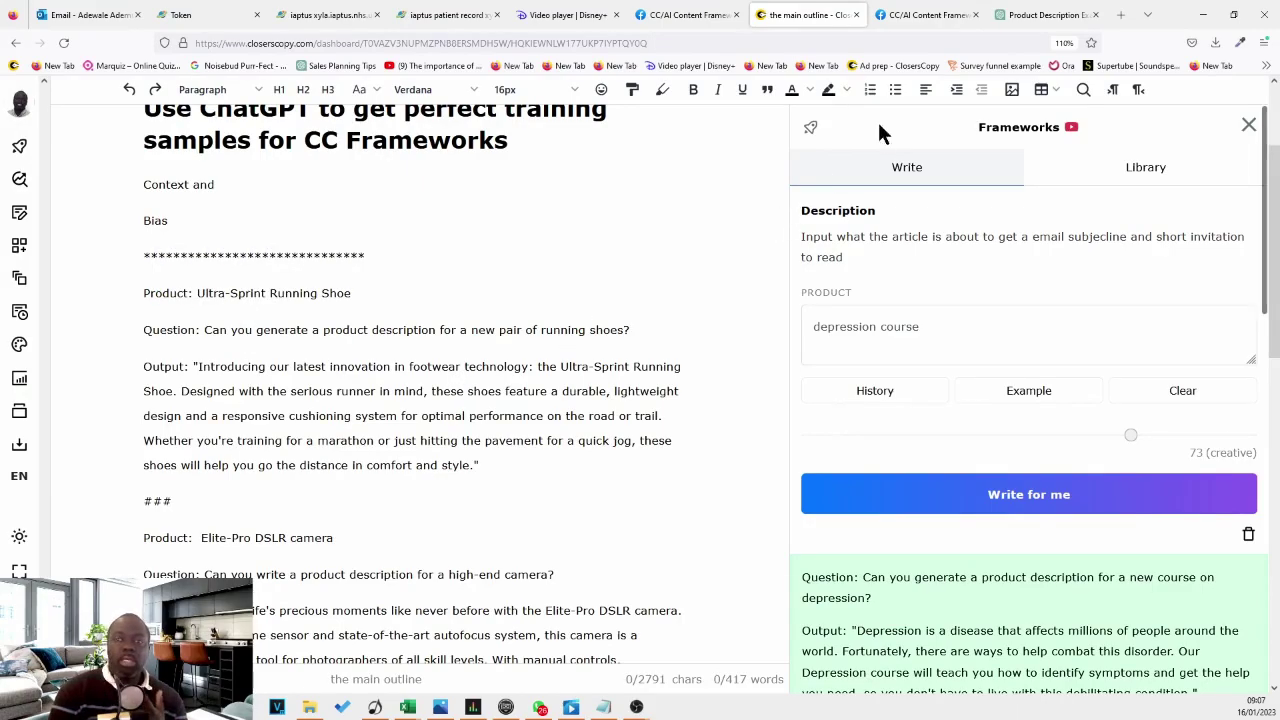
Step: Return to the ChatGPT conversation and reread the full product description prompt
left_click(1035, 15)
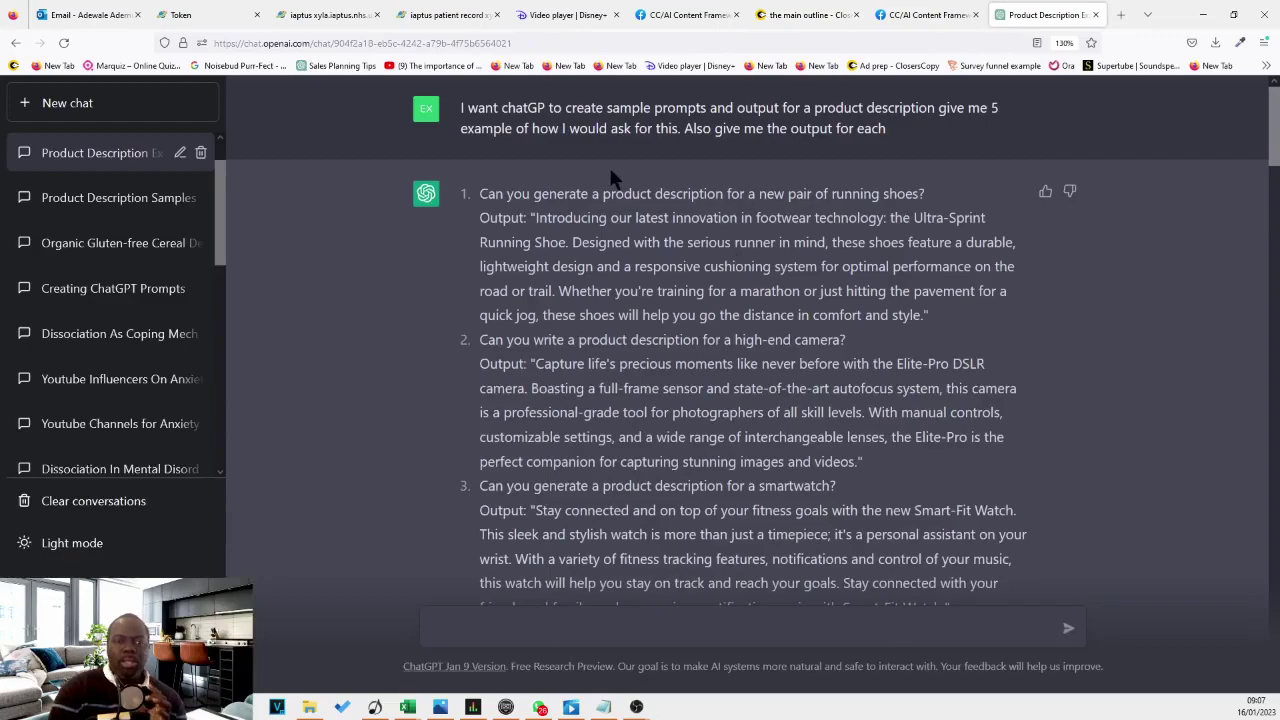
mouse_move(462, 107)
left_mouse_down()
mouse_move(878, 135)
mouse_move(919, 124)
mouse_move(461, 111)
left_mouse_up()
left_click(896, 129)
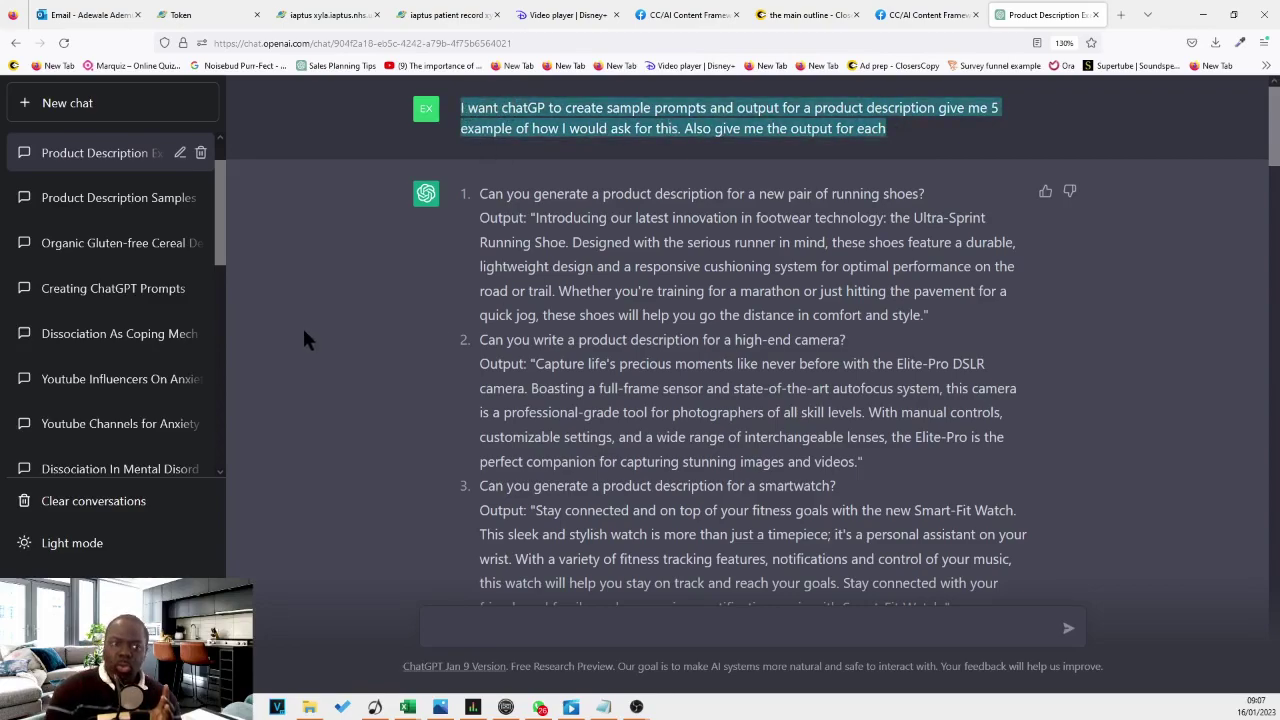
scroll(135, 298, "up", 1)
Step: Open the Email AIDA conversation and examine its successive prompts, down to the relatable story version asking for more than 250 words
left_click(90, 156)
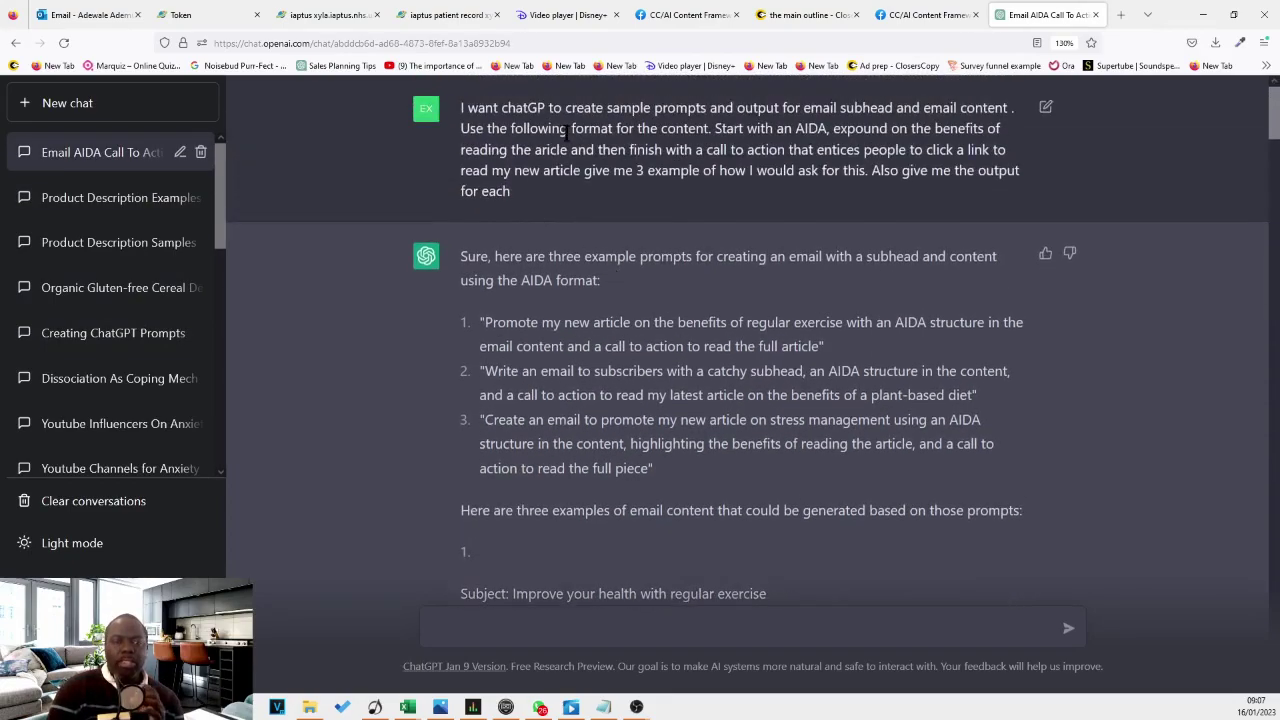
scroll(760, 180, "down", 15)
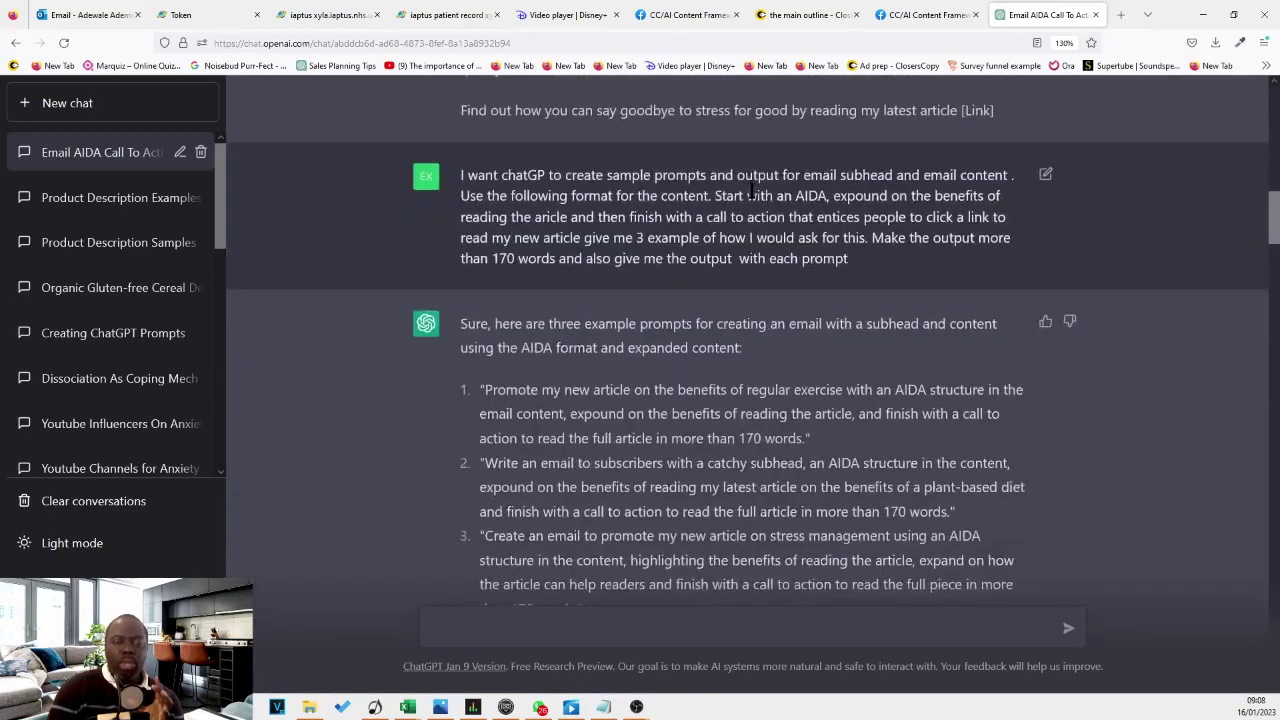
scroll(780, 210, "down", 10)
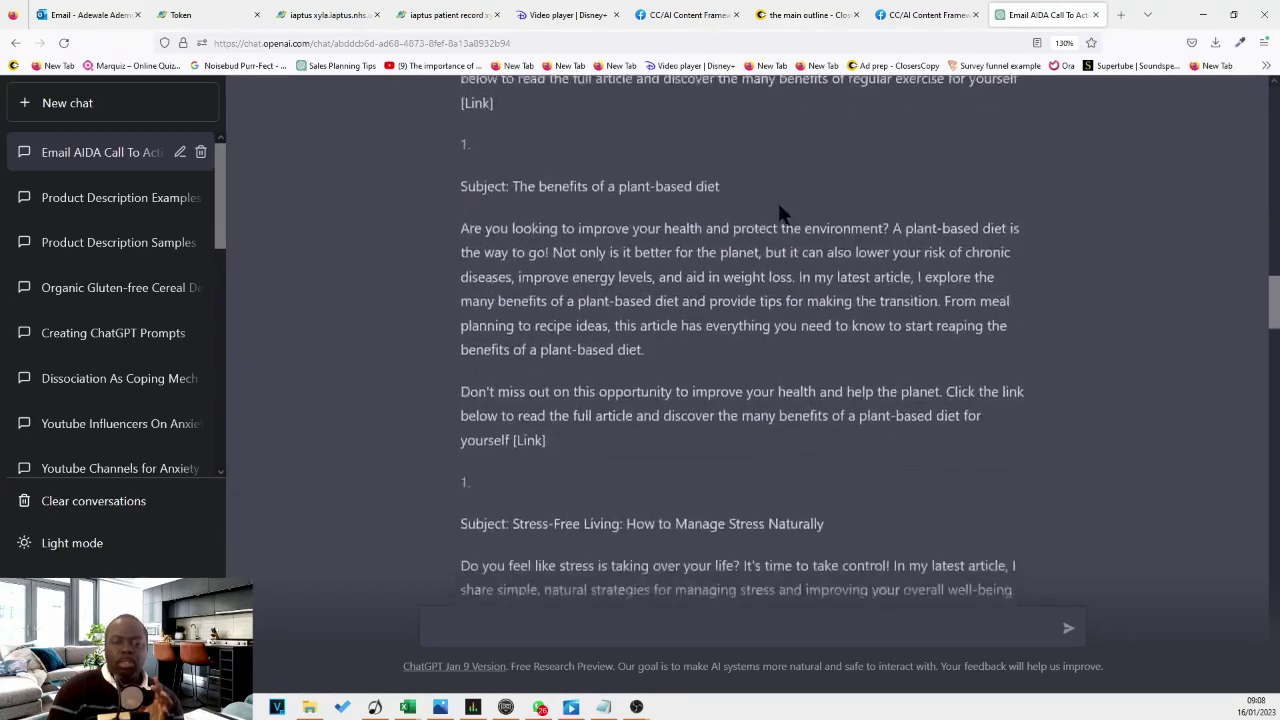
scroll(778, 210, "up", 2)
scroll(780, 220, "down", 2)
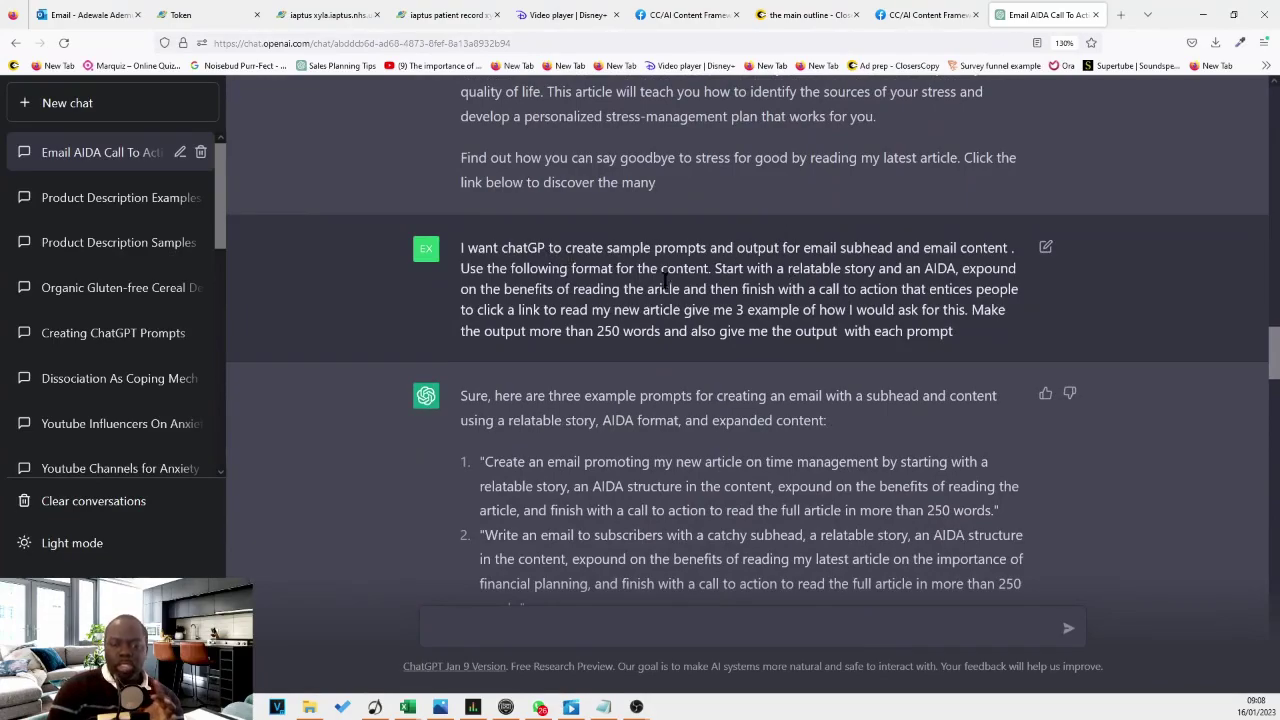
left_click_drag(716, 268, 963, 268)
left_click(956, 290)
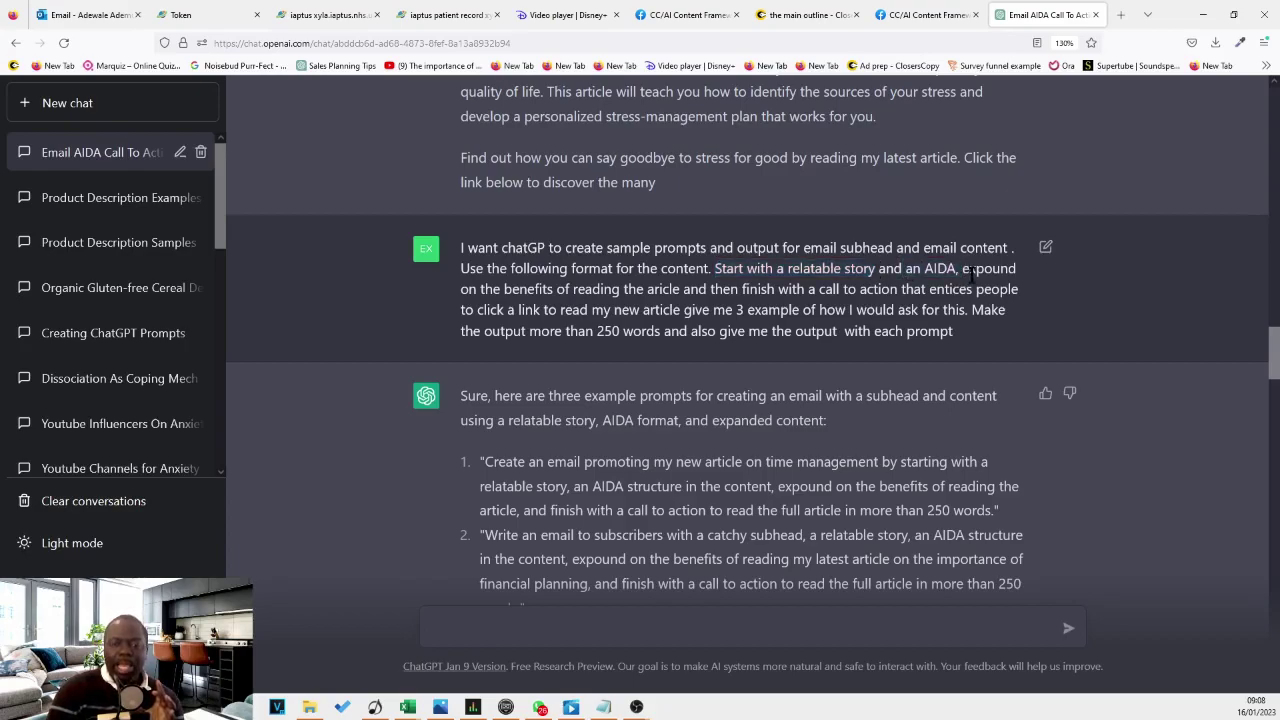
Step: Examine the relatable story prompt asking for more than 250 words and the first sample prompt about the time management article
left_click_drag(572, 289, 620, 289)
scroll(625, 286, "down", 3)
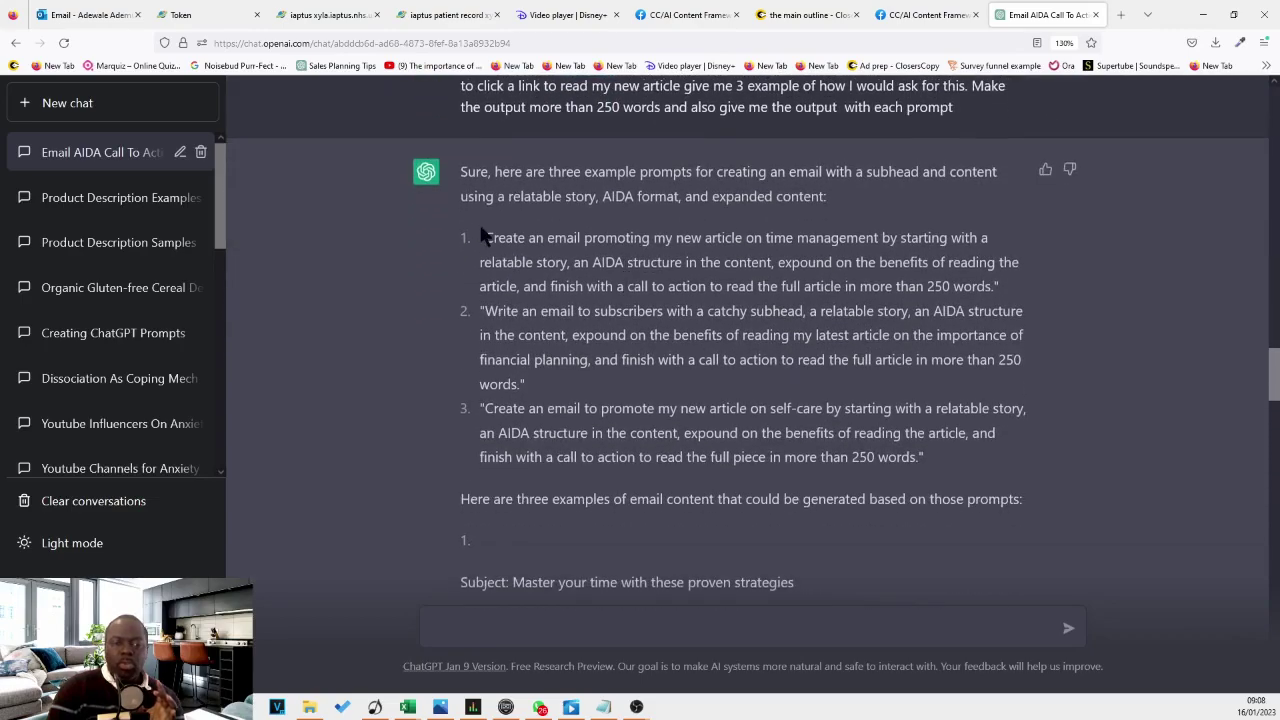
left_click_drag(480, 238, 1014, 289)
left_click(521, 245)
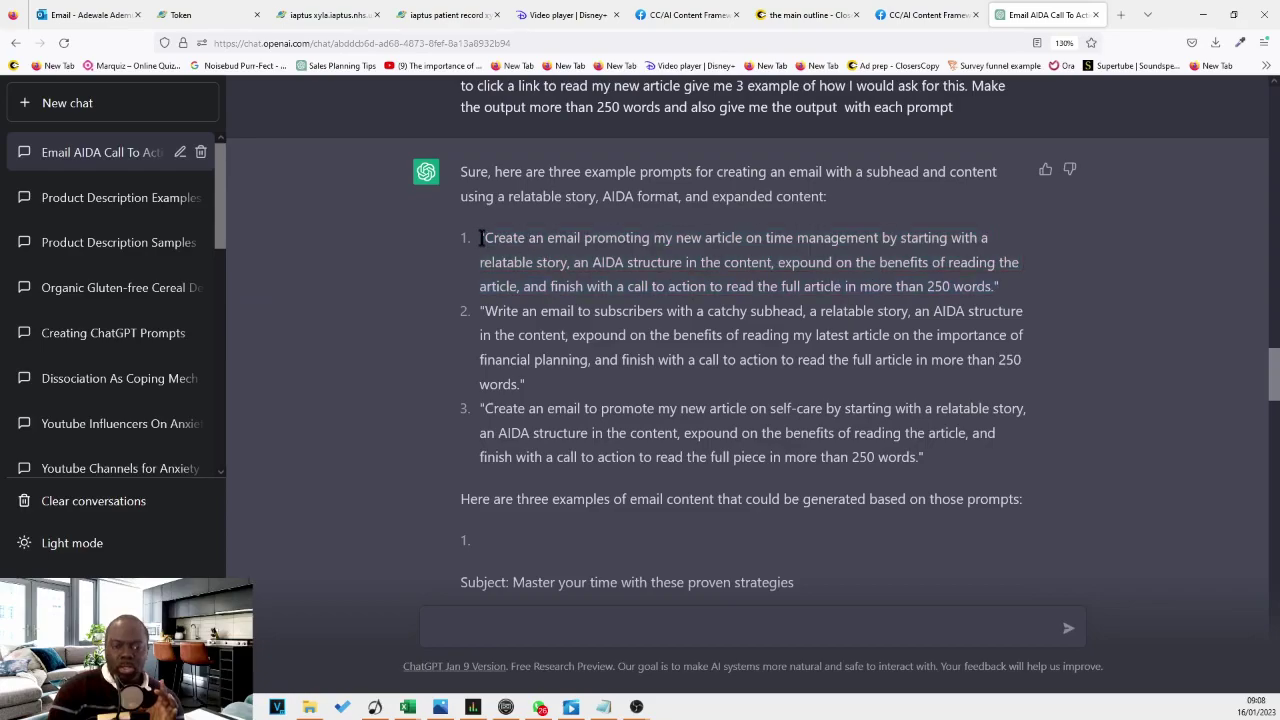
left_click_drag(481, 238, 1002, 288)
scroll(908, 295, "down", 3)
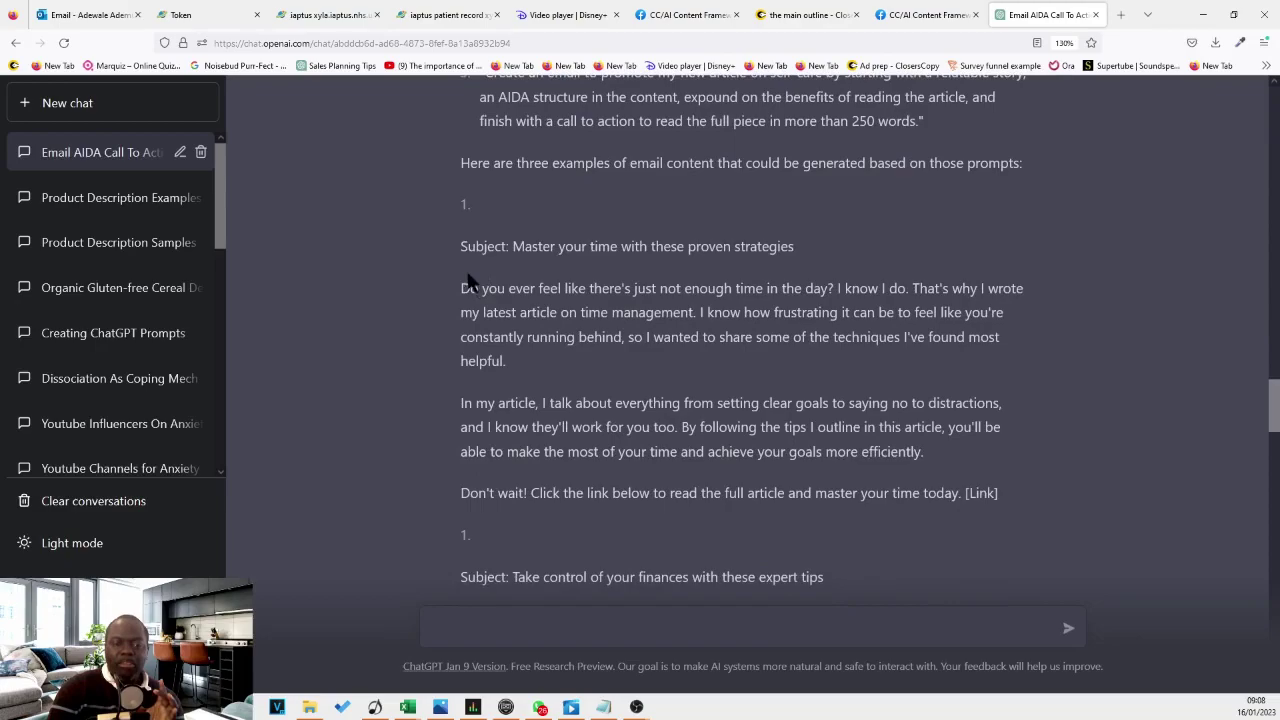
Step: Read the sample email on time management, from its subject line down to the closing link
left_click_drag(460, 246, 612, 249)
left_click_drag(460, 288, 998, 498)
scroll(836, 287, "up", 1)
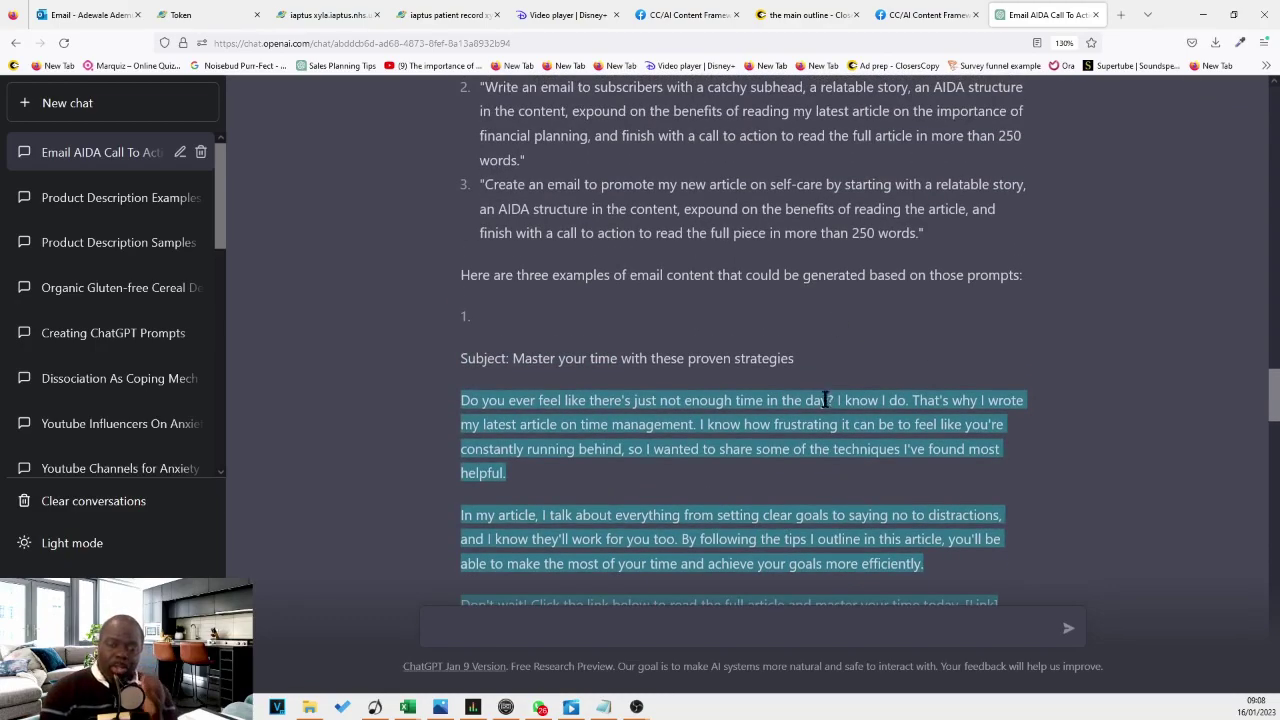
scroll(770, 385, "down", 1)
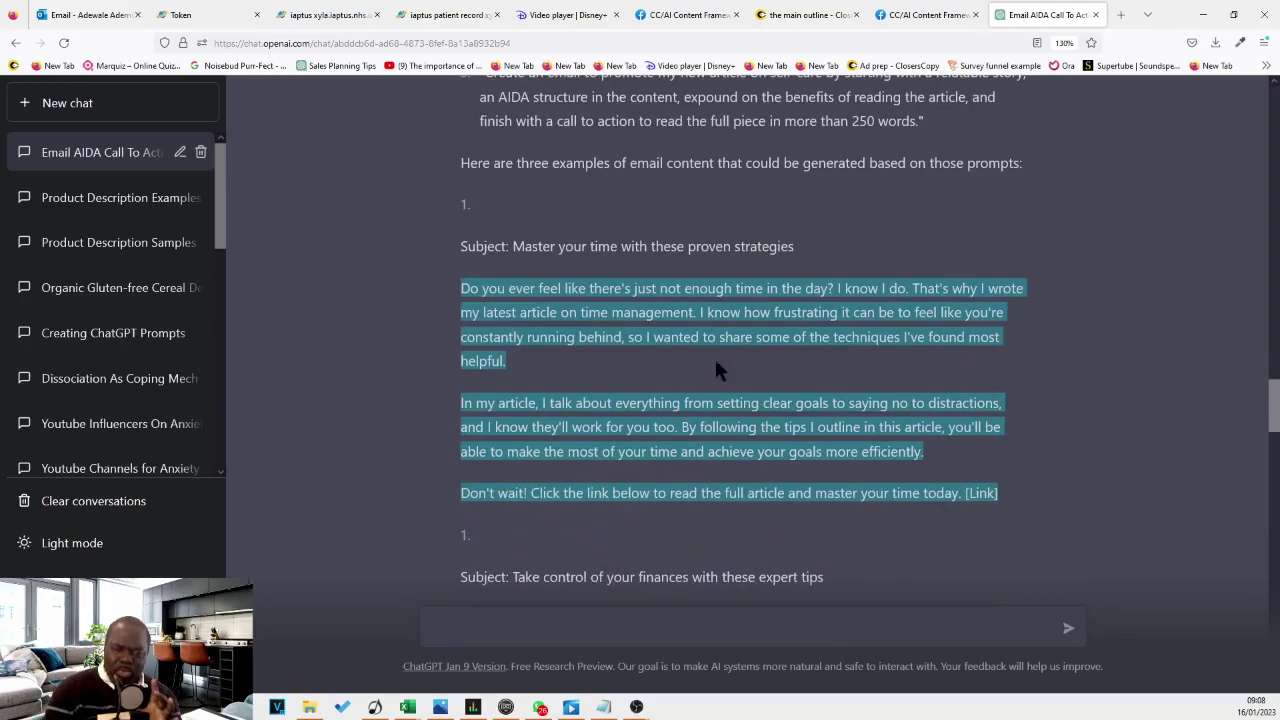
scroll(688, 416, "down", 1)
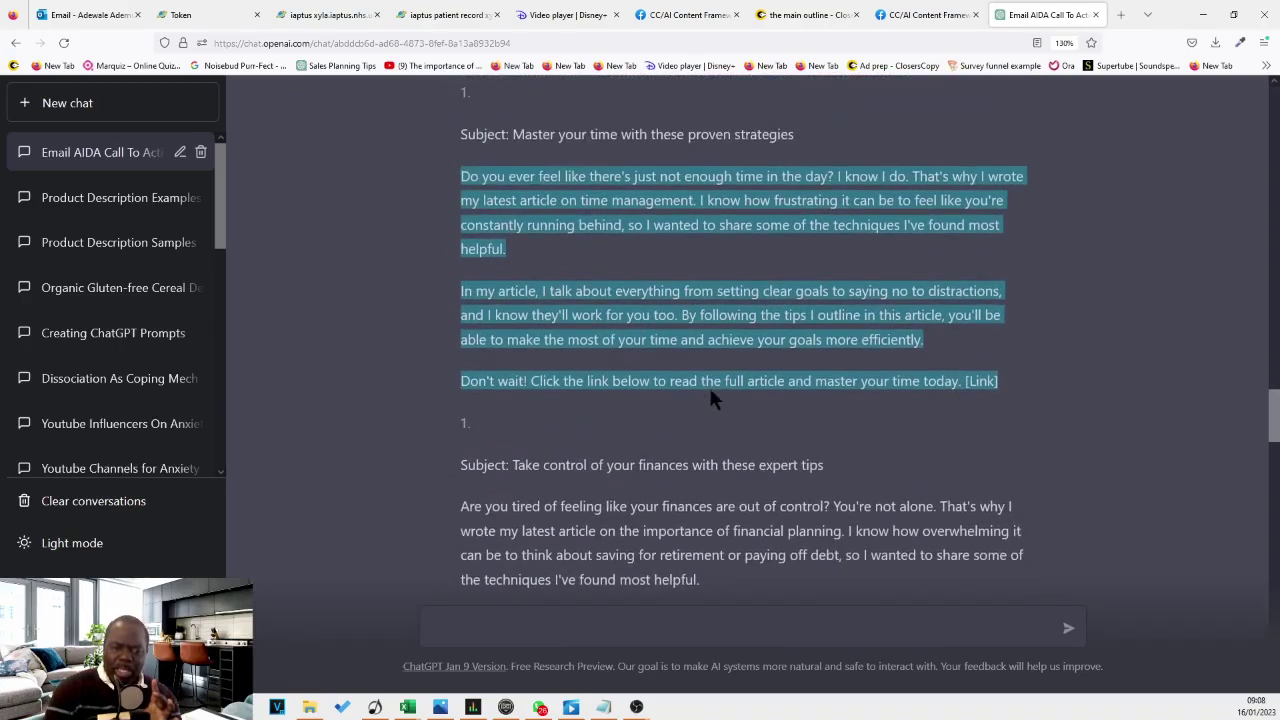
scroll(709, 387, "up", 2)
Step: Compare the 250-word prompt with the follow-ups asking for much longer output and for about 400 words per output
scroll(738, 362, "down", 10)
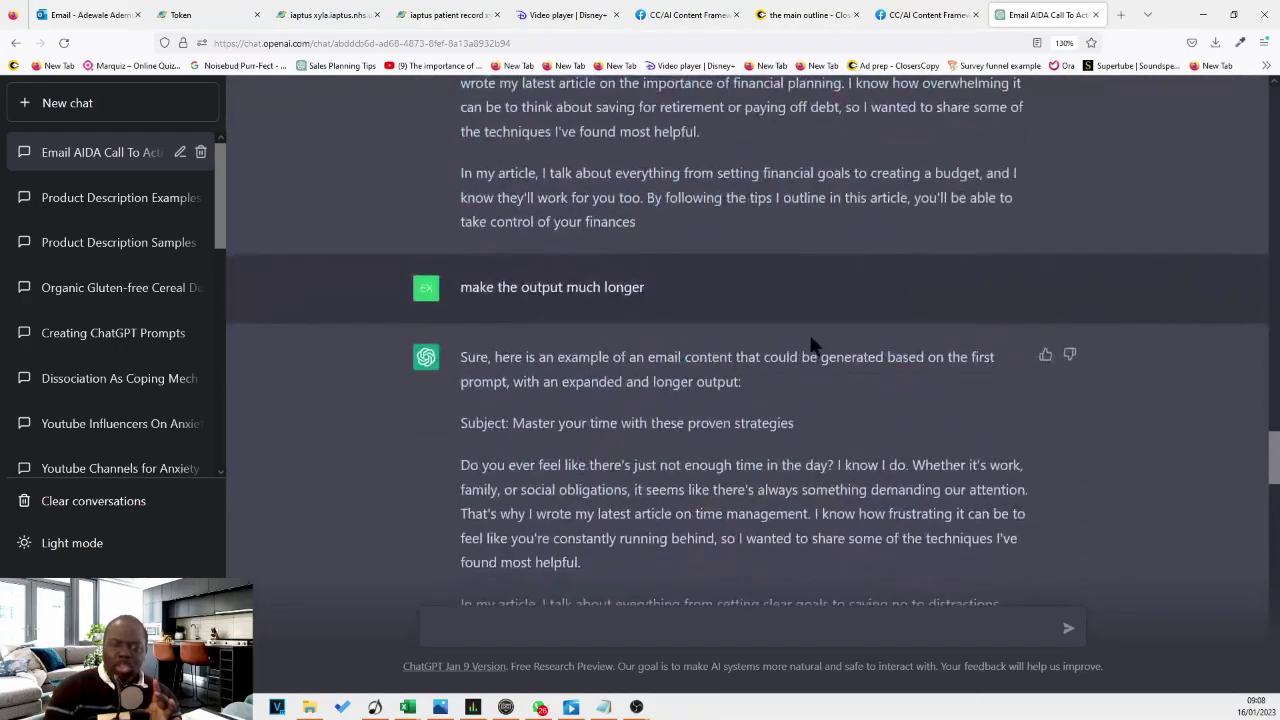
scroll(812, 338, "up", 10)
scroll(816, 334, "up", 5)
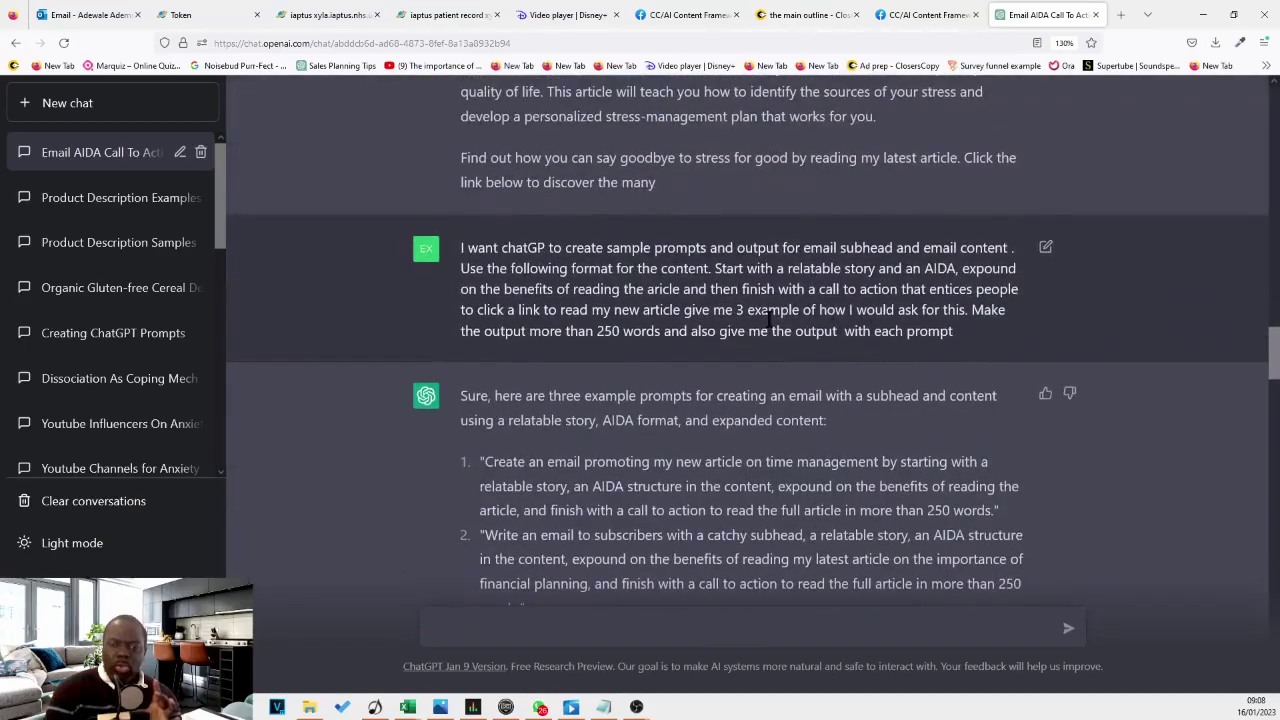
scroll(690, 310, "down", 15)
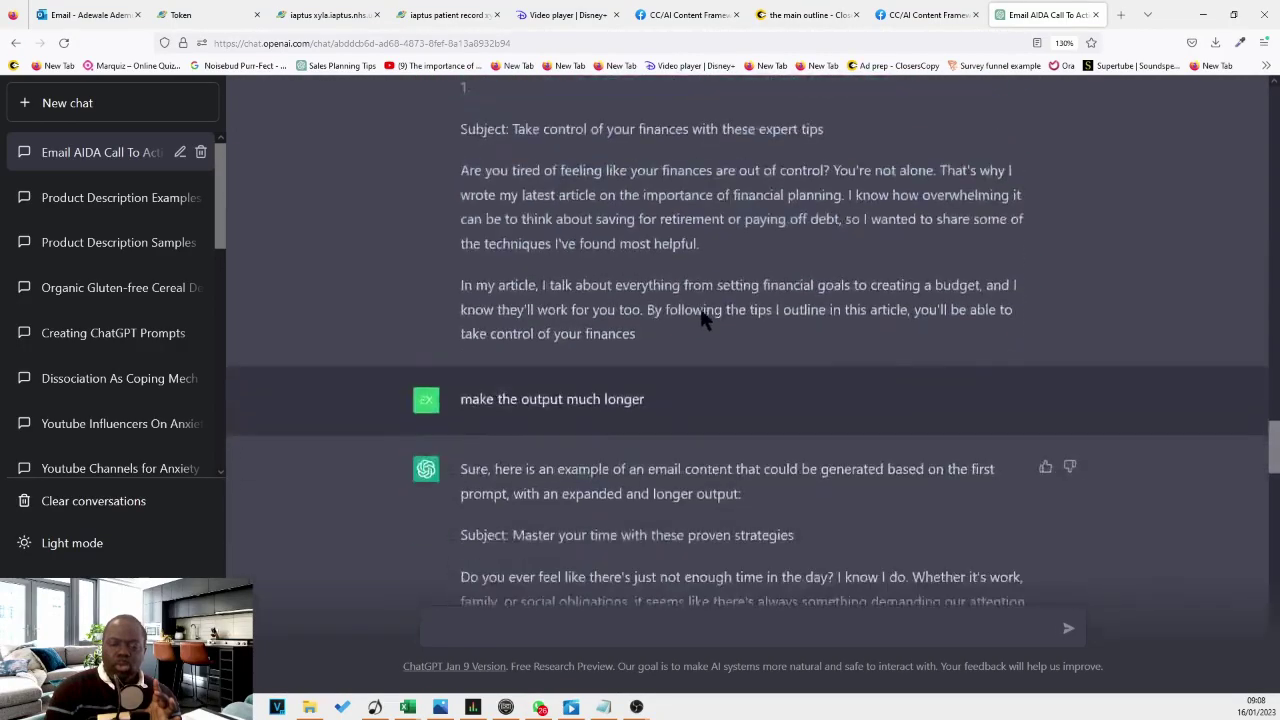
scroll(700, 316, "down", 2)
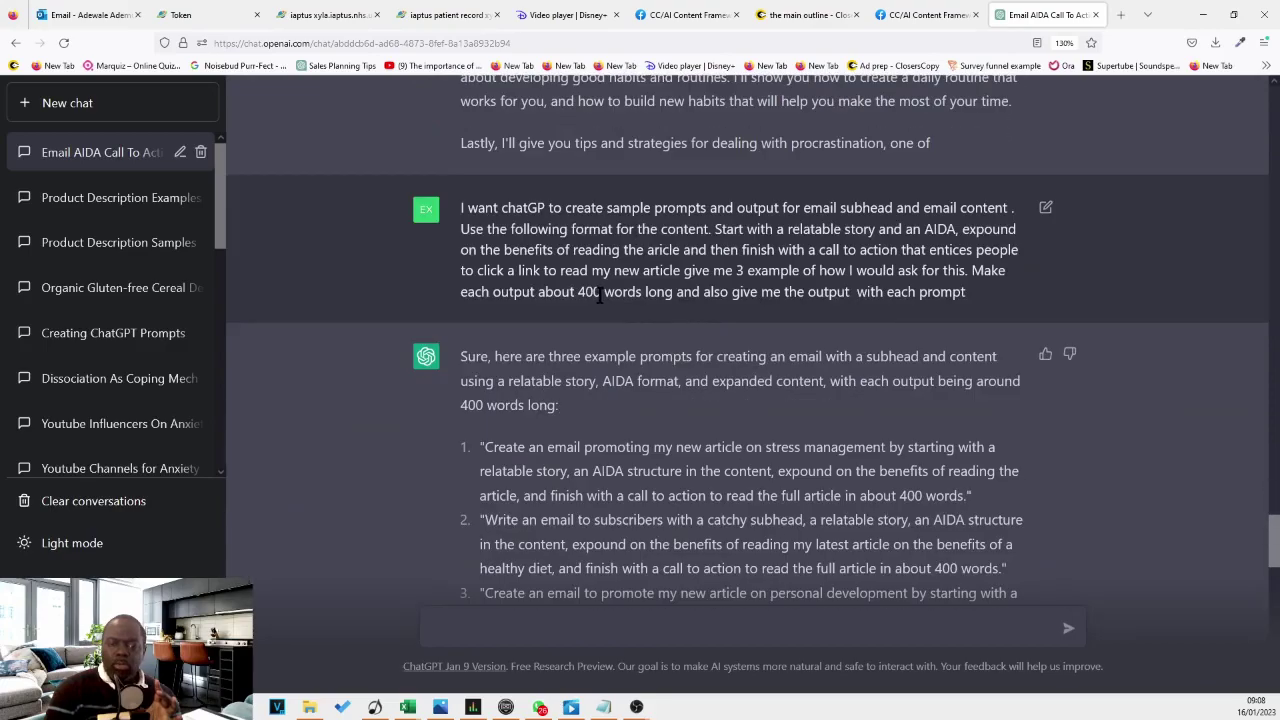
scroll(606, 310, "down", 5)
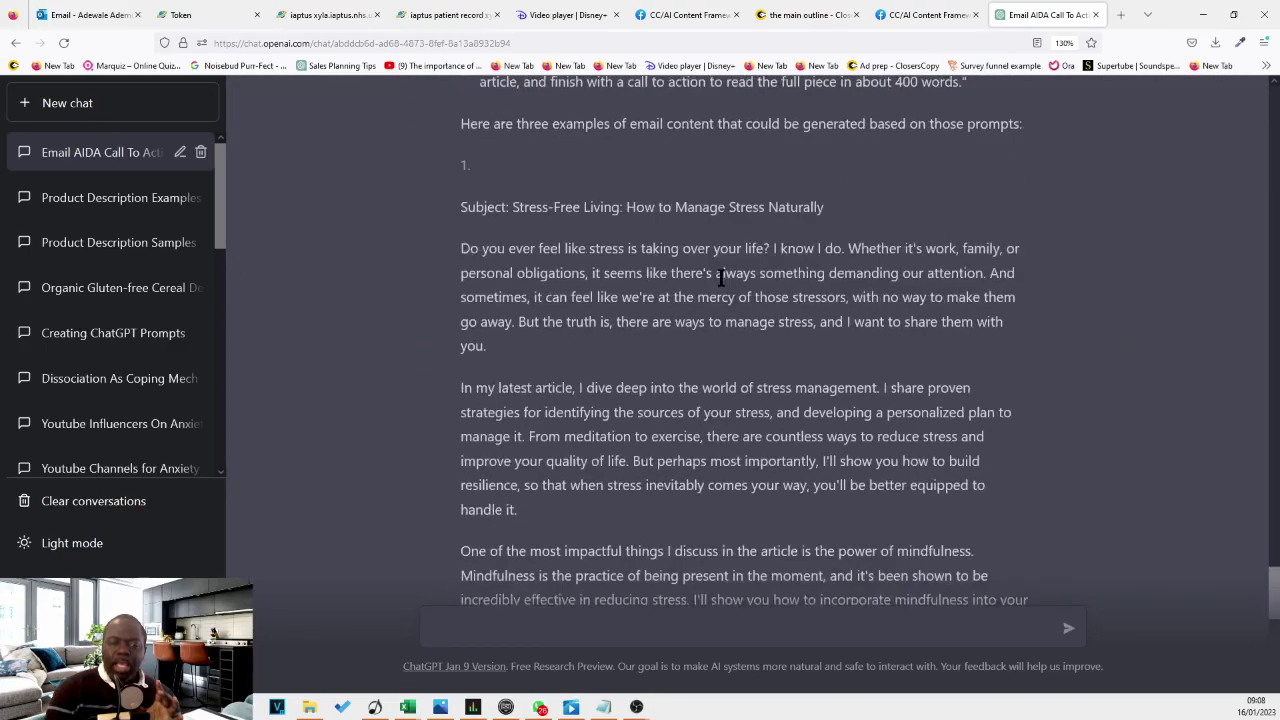
Step: Highlight the whole Stress-Free Living email, from subject line to closing link, and recheck the prompt asking for about 400 words
left_click_drag(461, 206, 499, 336)
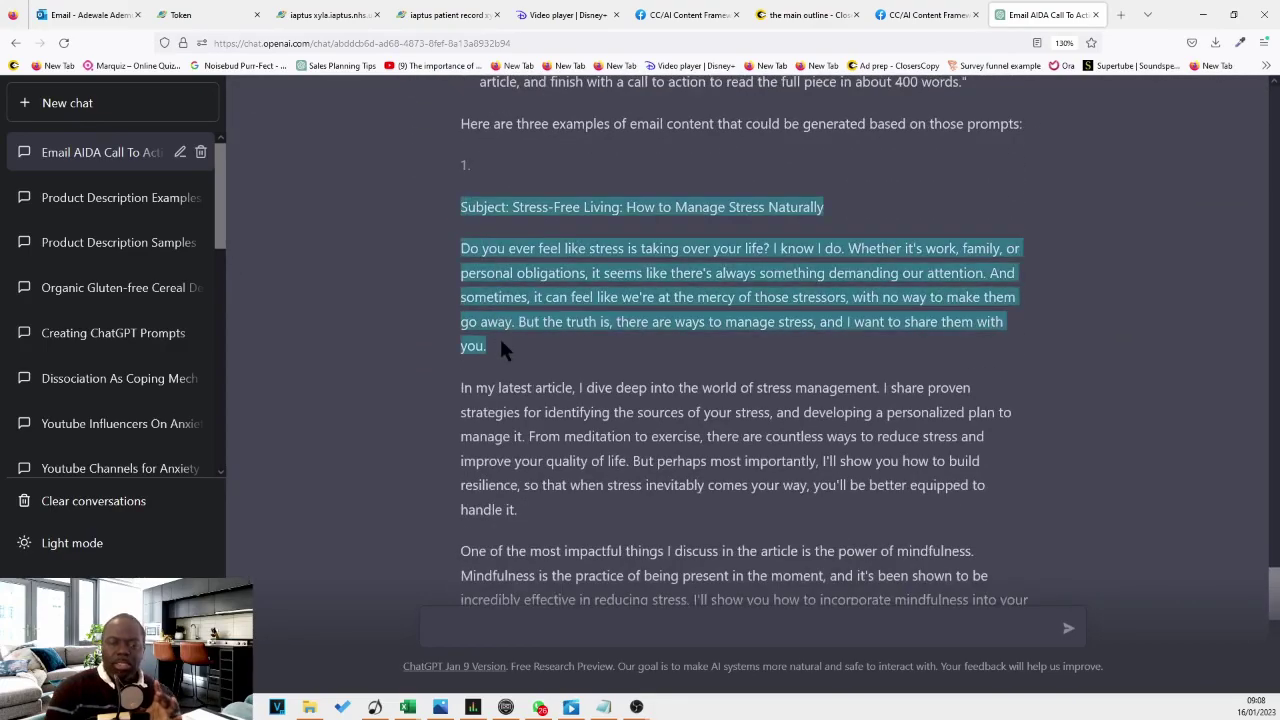
scroll(530, 345, "down", 4)
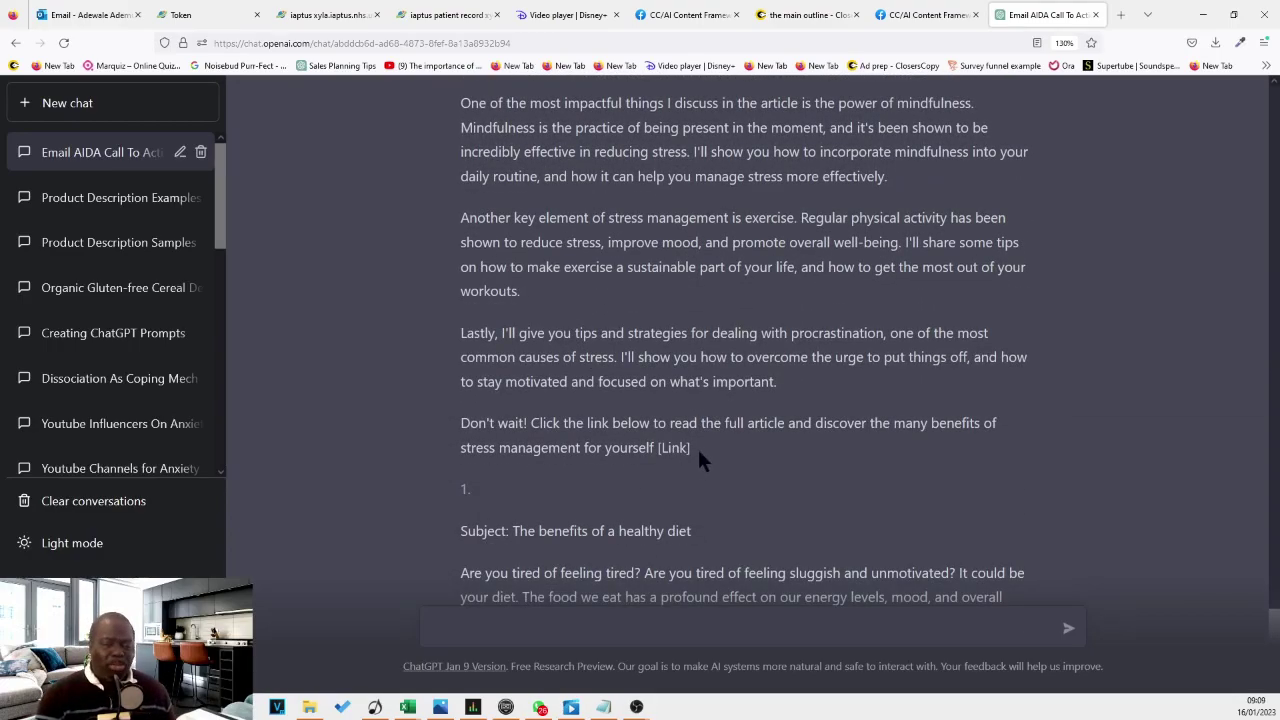
left_click(700, 455, "shift")
scroll(700, 450, "up", 10)
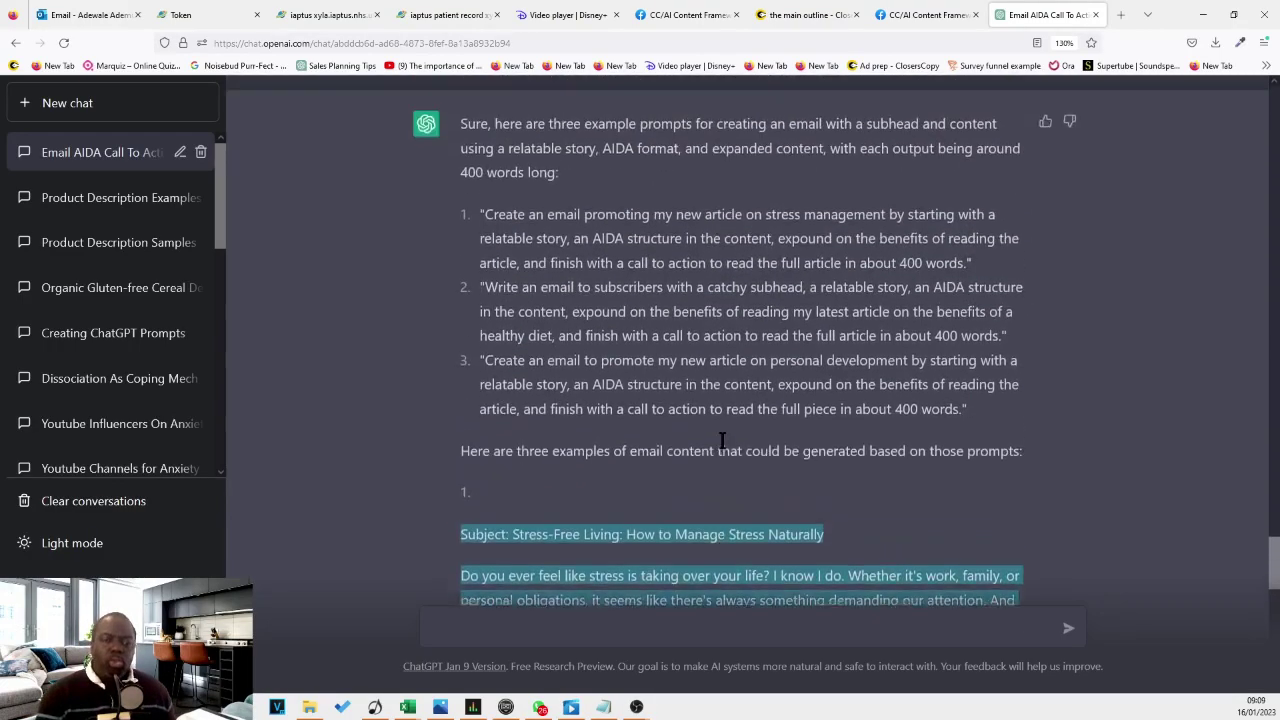
scroll(722, 440, "up", 1)
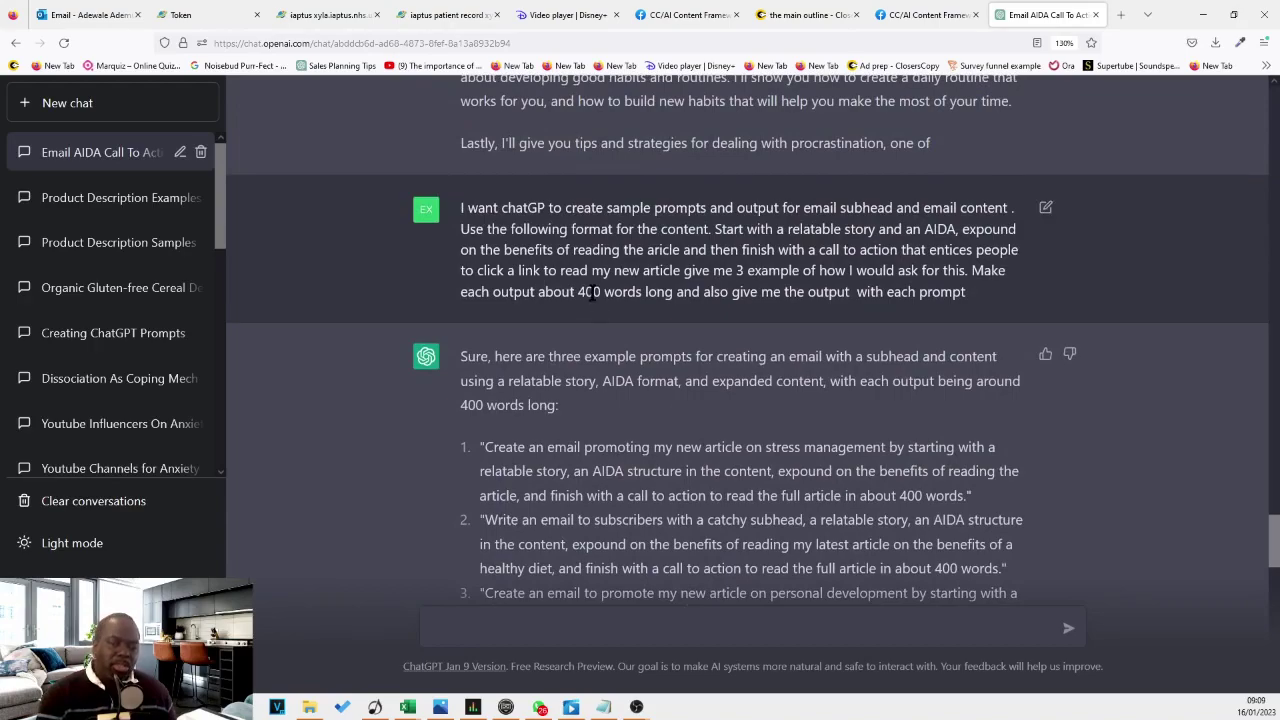
Step: Look over the three 400-word sample prompts and their email outputs, down to the end of the healthy diet email
scroll(664, 342, "down", 7)
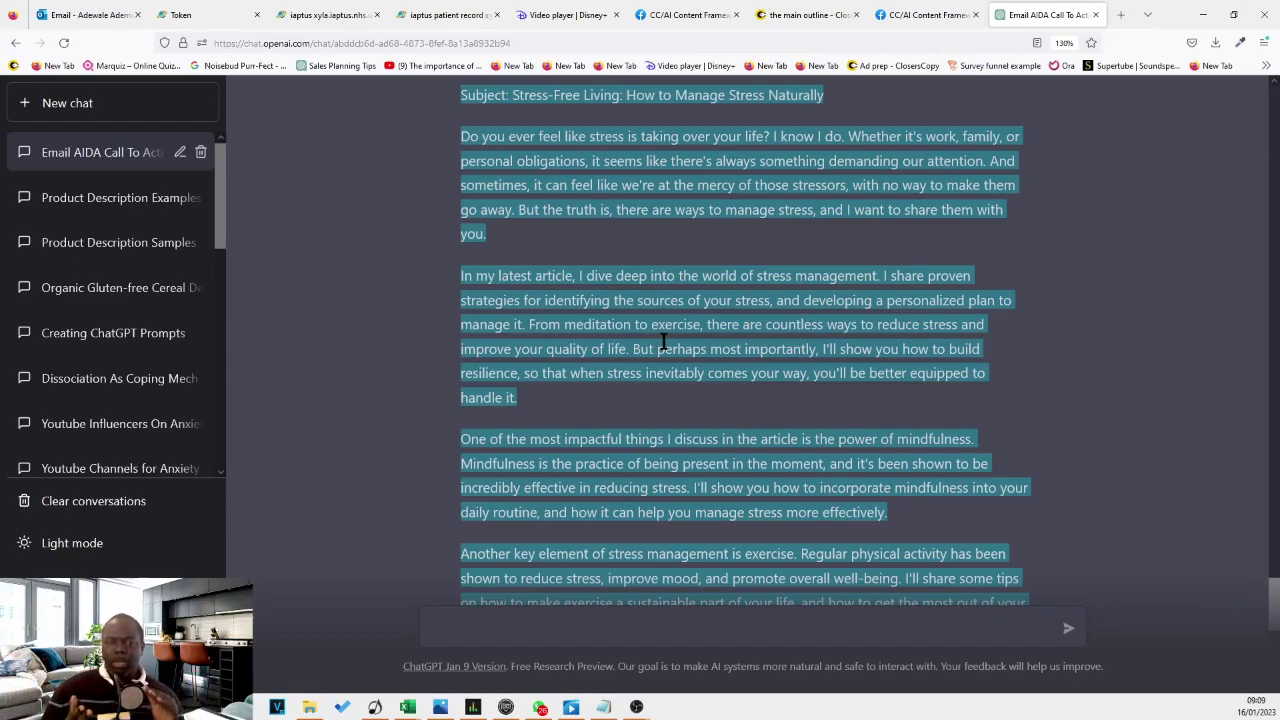
scroll(703, 244, "up", 3)
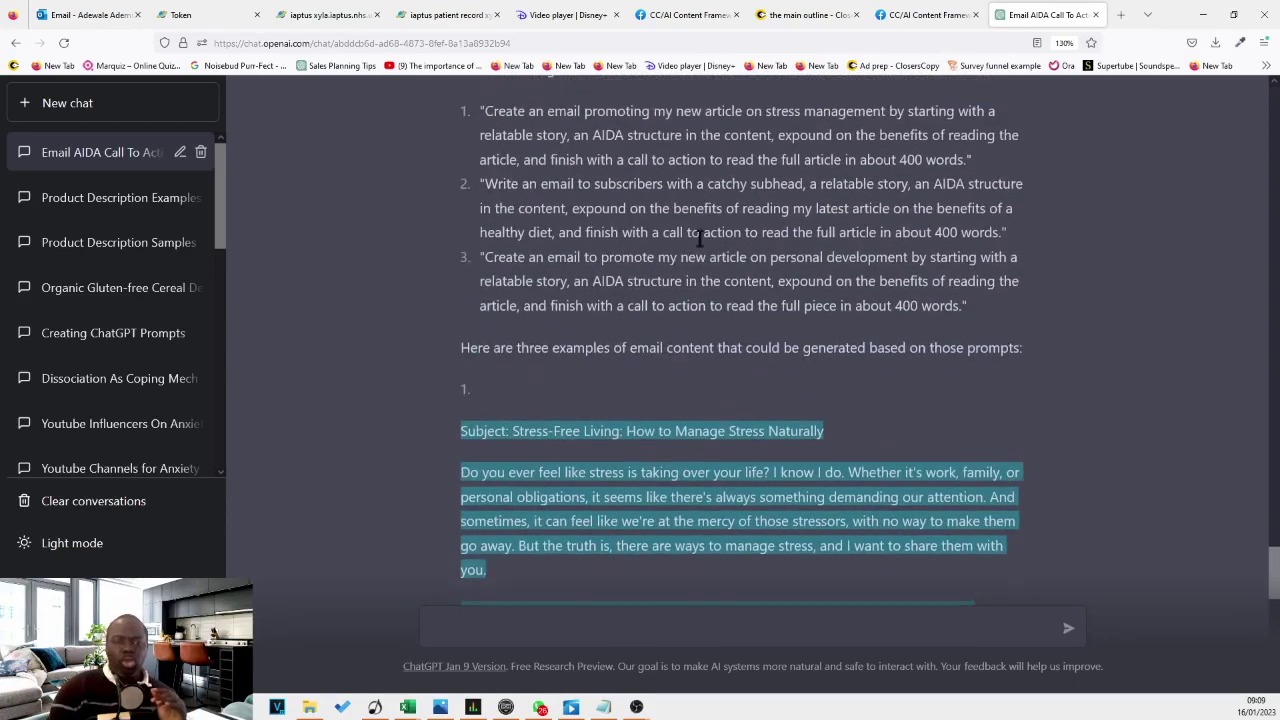
scroll(710, 280, "down", 5)
scroll(715, 310, "down", 3)
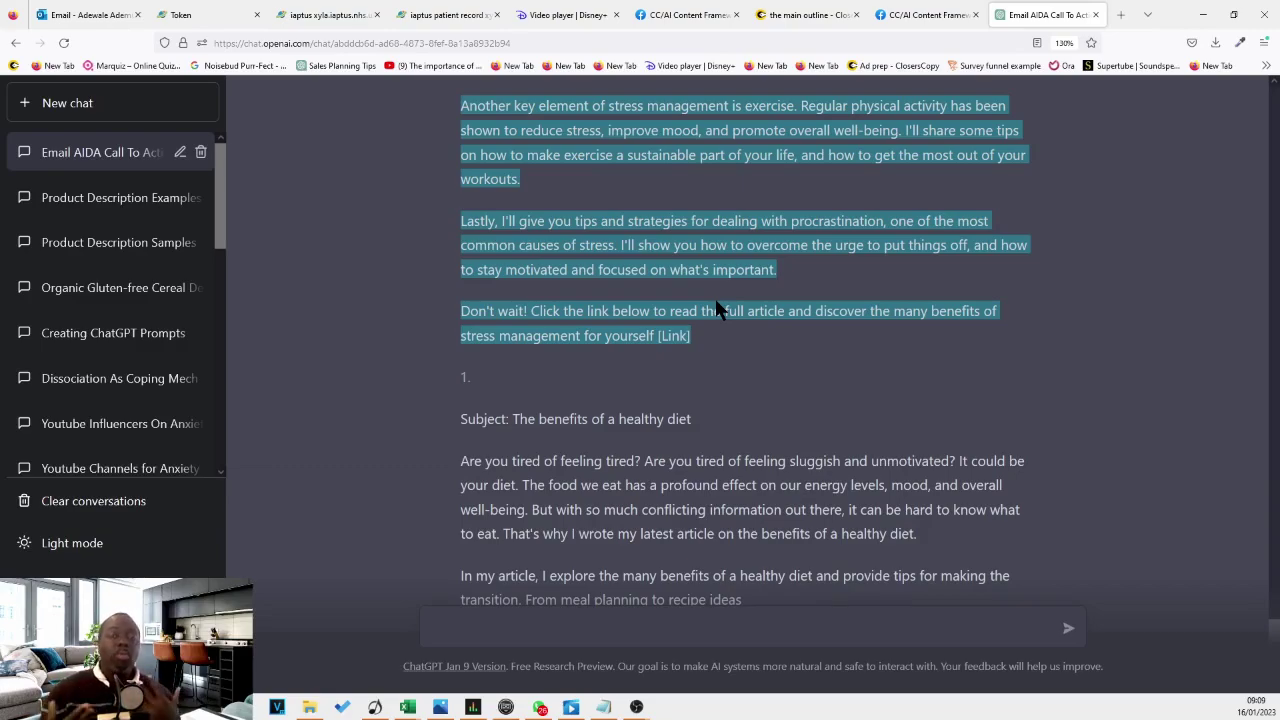
scroll(717, 310, "up", 5)
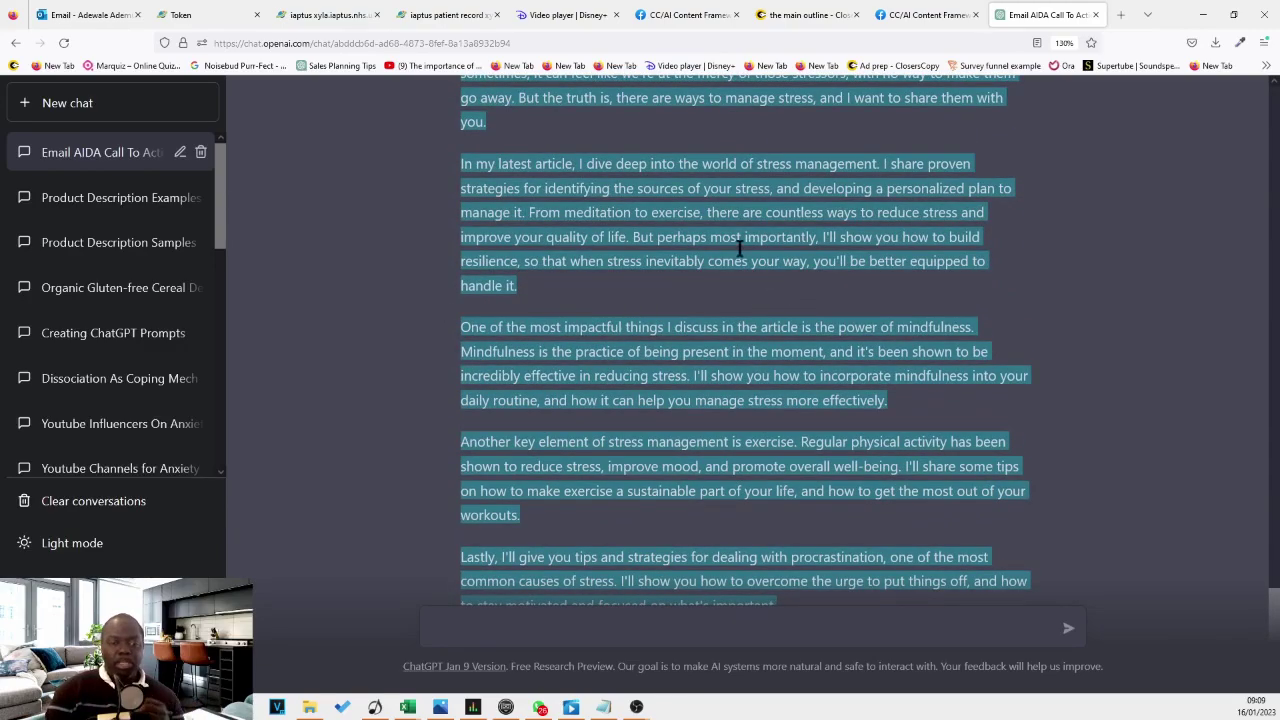
scroll(740, 248, "down", 7)
Step: Send the message "continue" to have ChatGPT carry on with the healthy diet email
left_click(597, 631)
type("c")
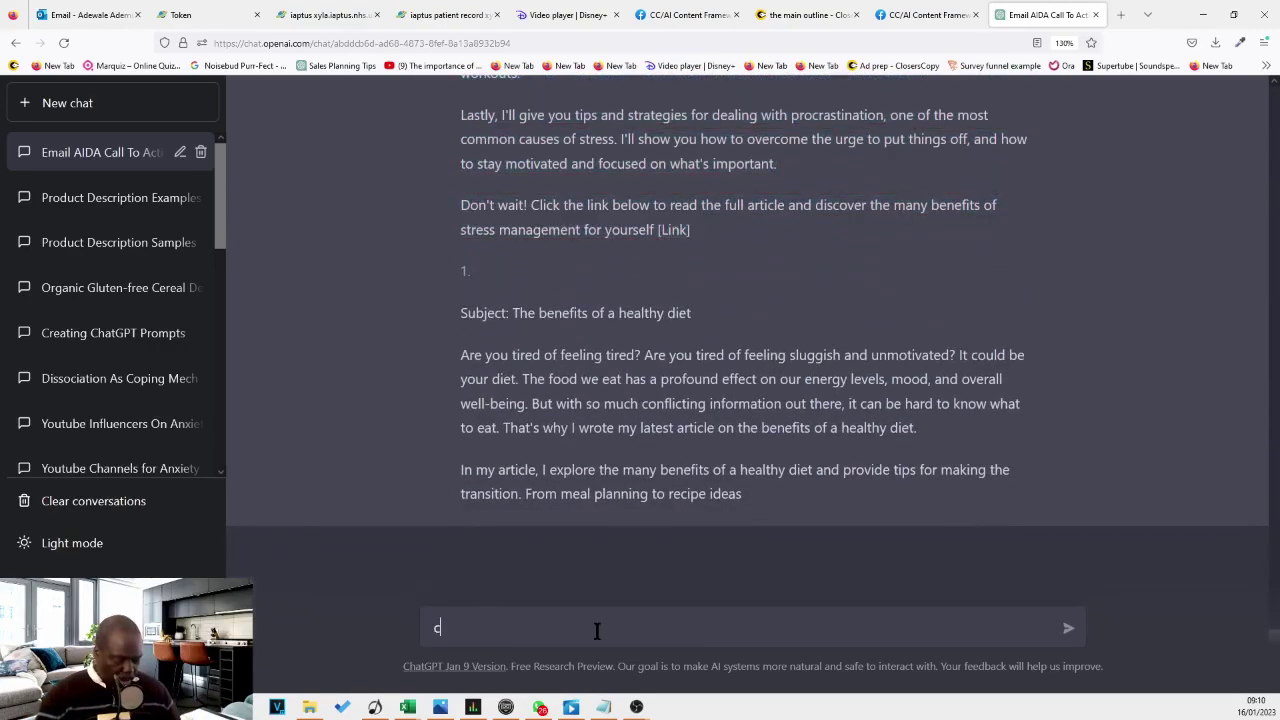
type("ontinue")
key("Return")
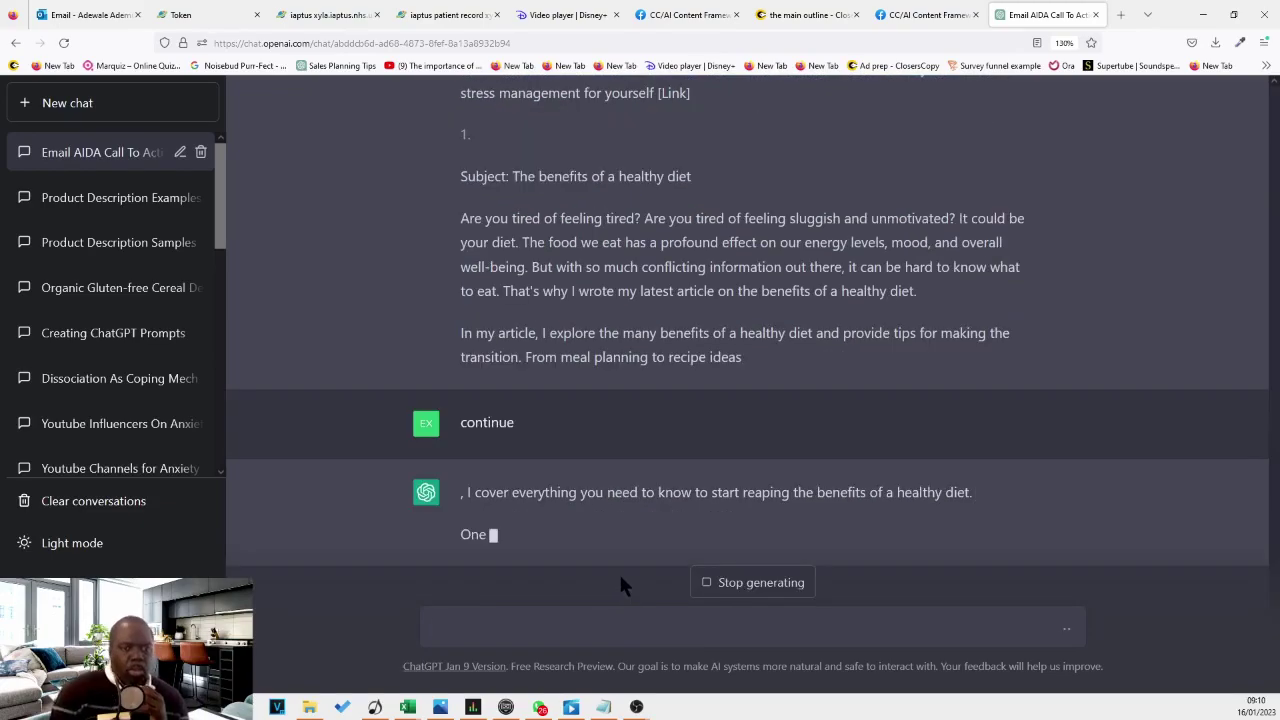
Step: Review the stress management and healthy diet emails during generation, and stop the response within the email on unlocking full potential
scroll(600, 248, "up", 3)
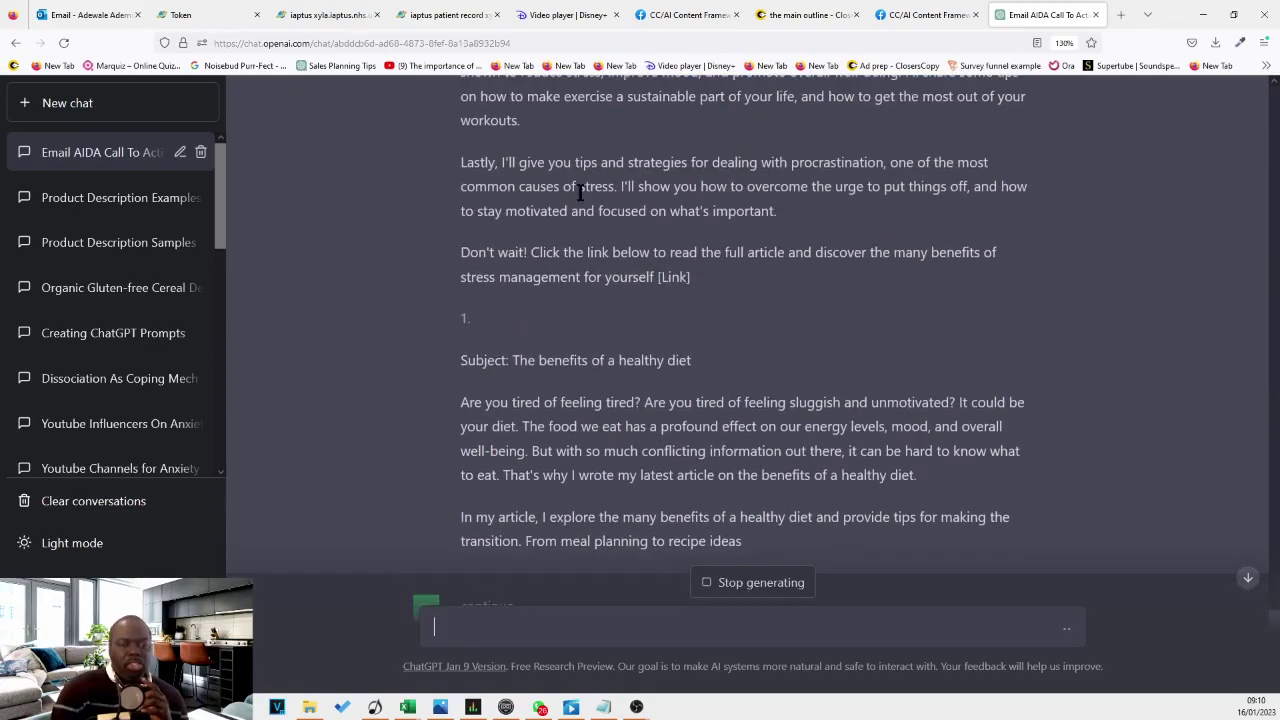
scroll(605, 243, "up", 3)
scroll(604, 240, "up", 10)
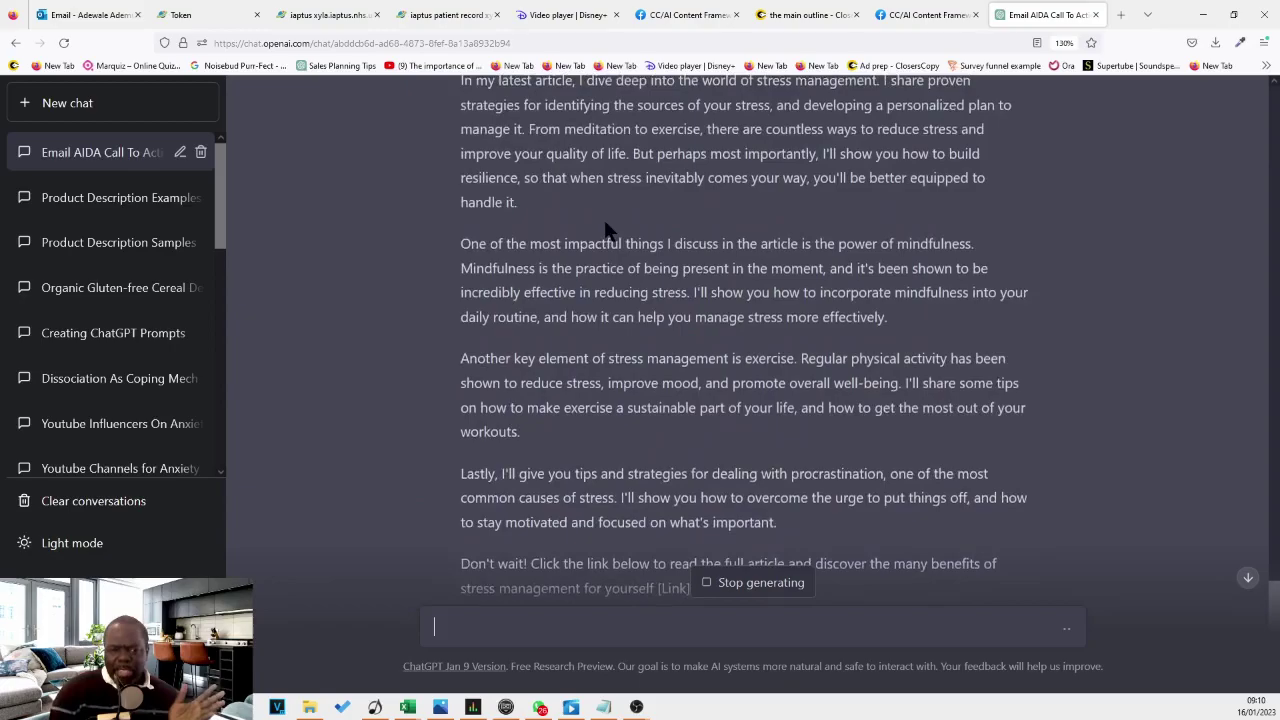
scroll(600, 220, "up", 3)
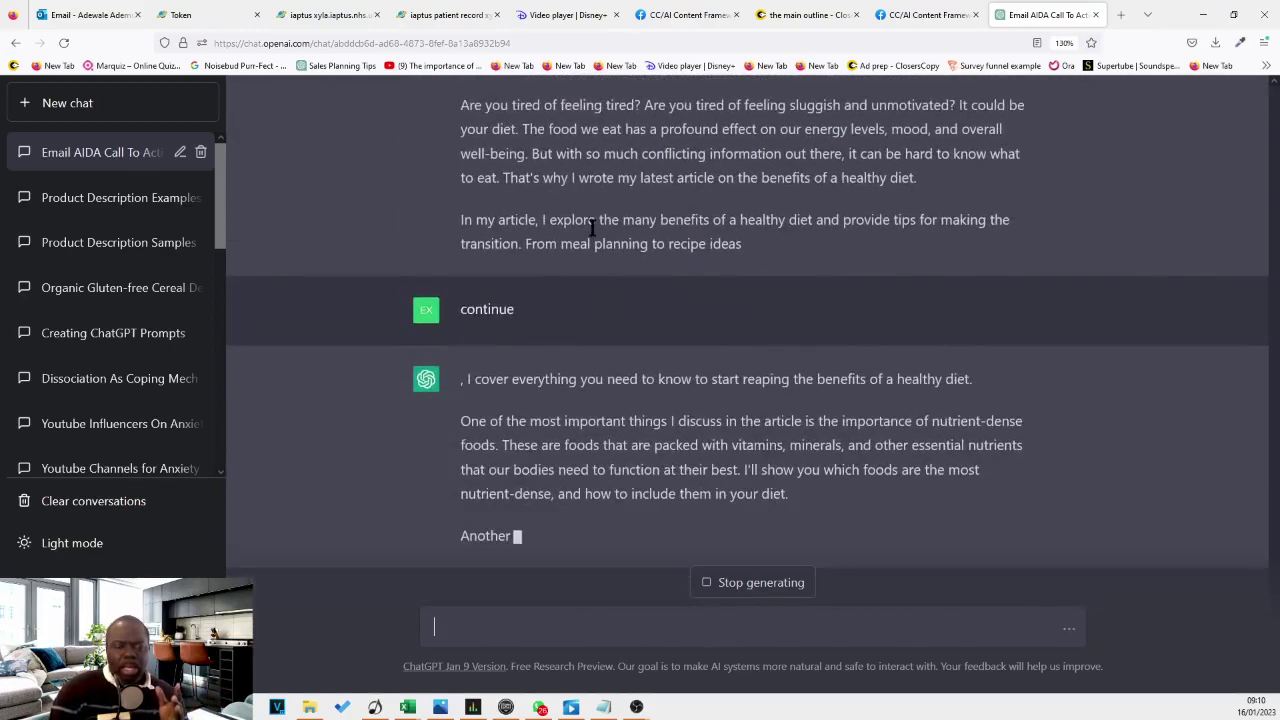
scroll(610, 402, "up", 2)
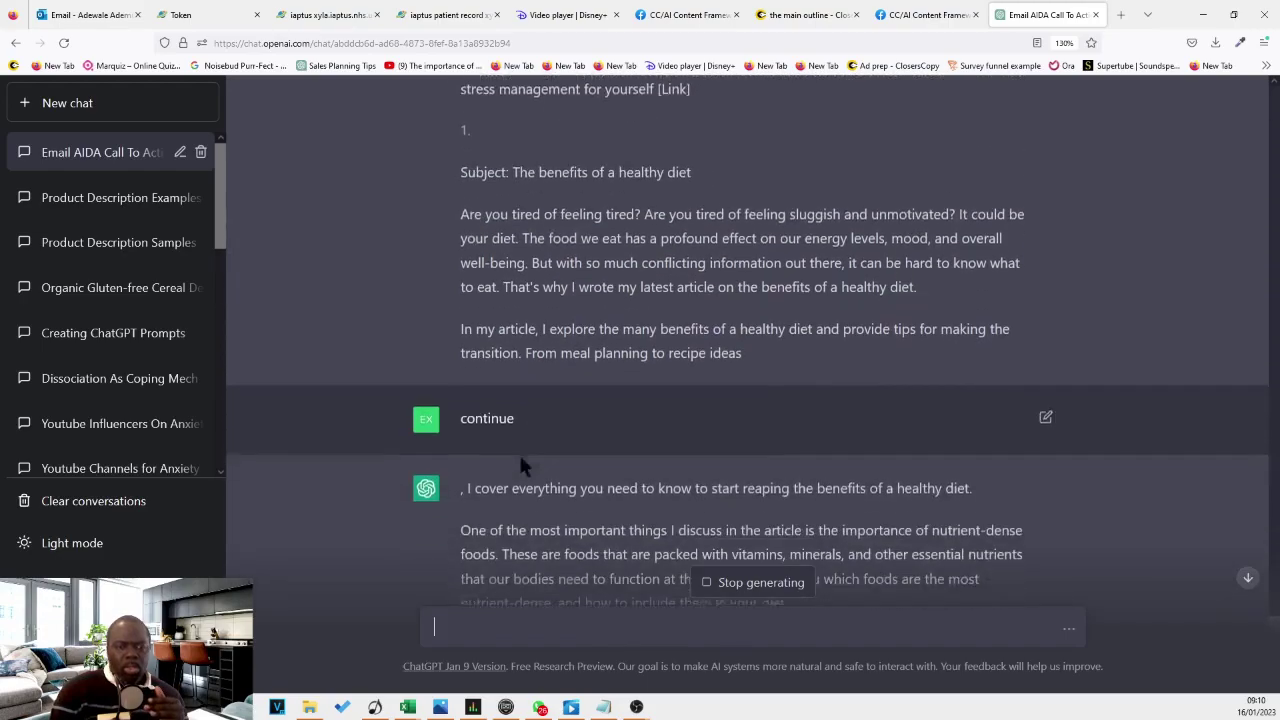
scroll(512, 516, "up", 5)
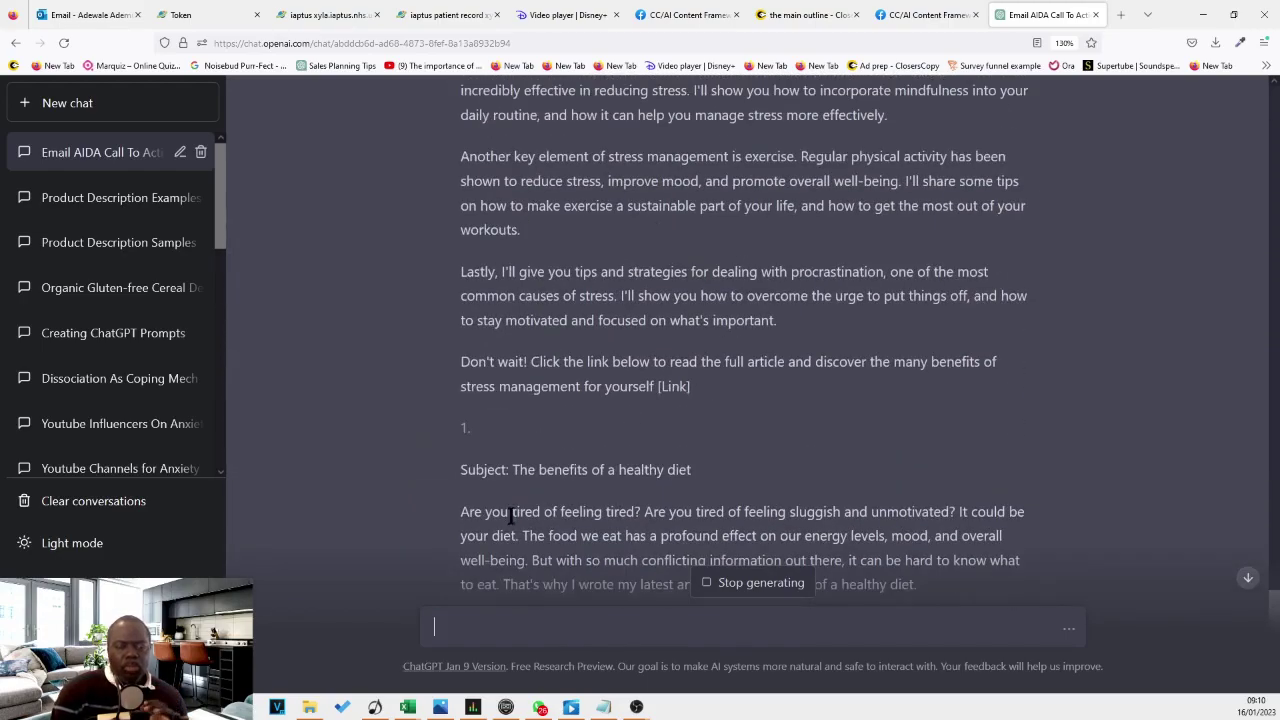
scroll(618, 450, "up", 6)
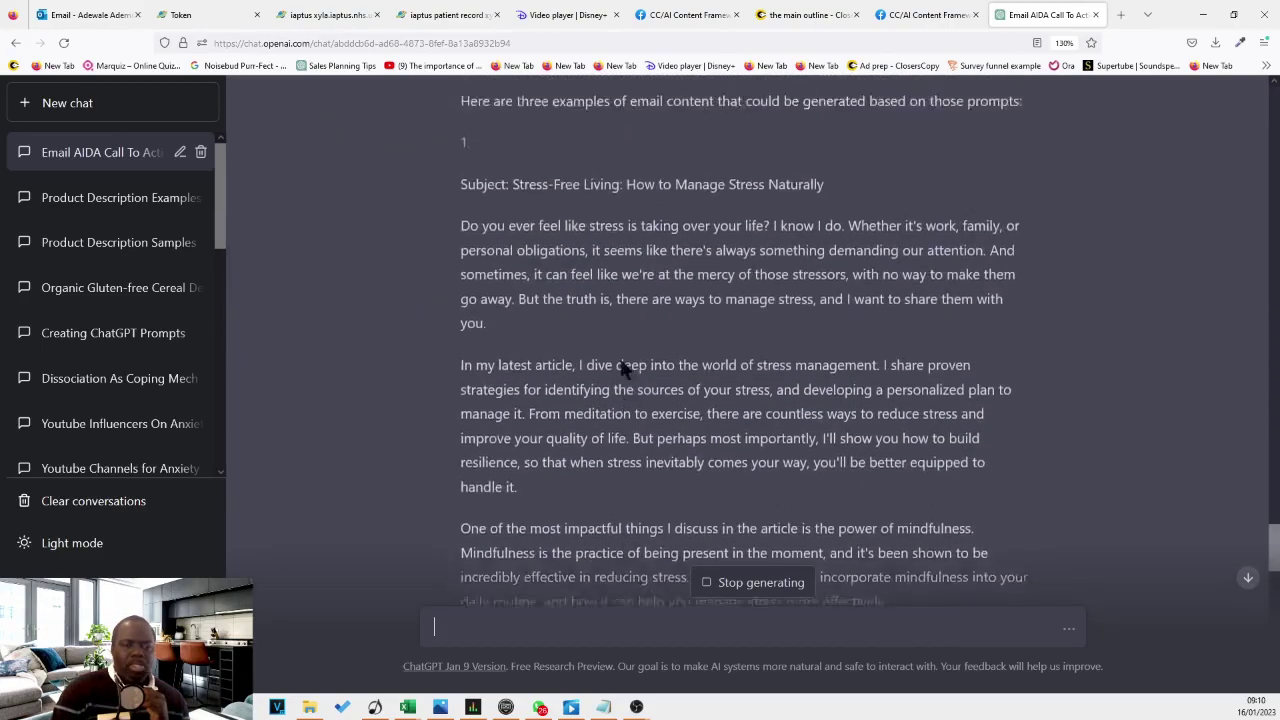
scroll(620, 306, "down", 4)
scroll(620, 306, "down", 8)
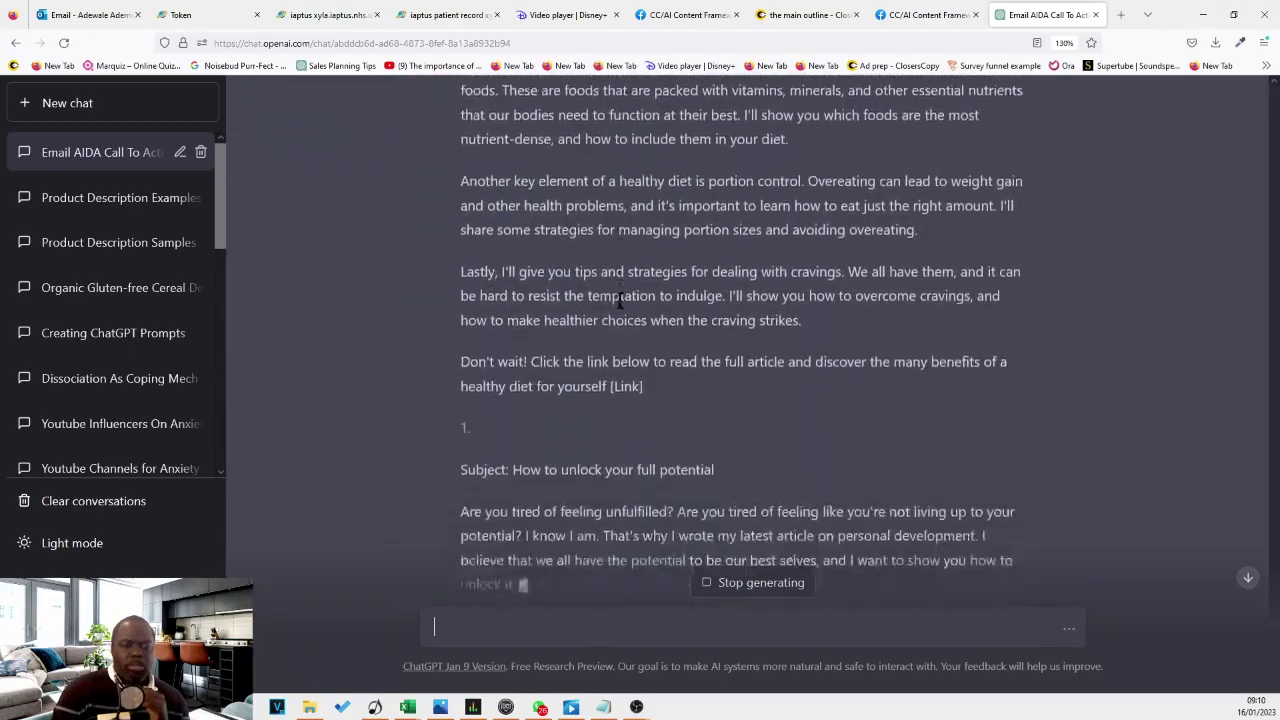
left_click(757, 584)
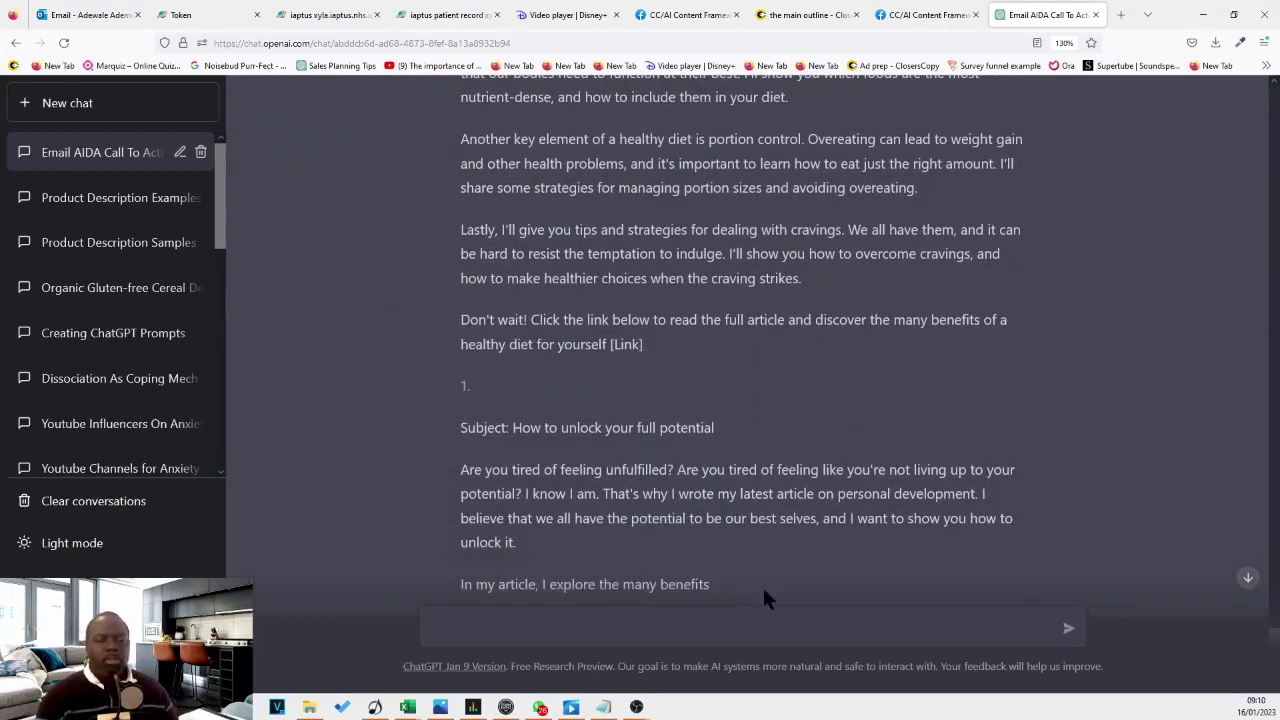
Step: Copy the first two 400-word sample prompts into the ClosersCopy document "the main outline", below the asterisk line
scroll(943, 529, "up", 10)
scroll(944, 527, "up", 15)
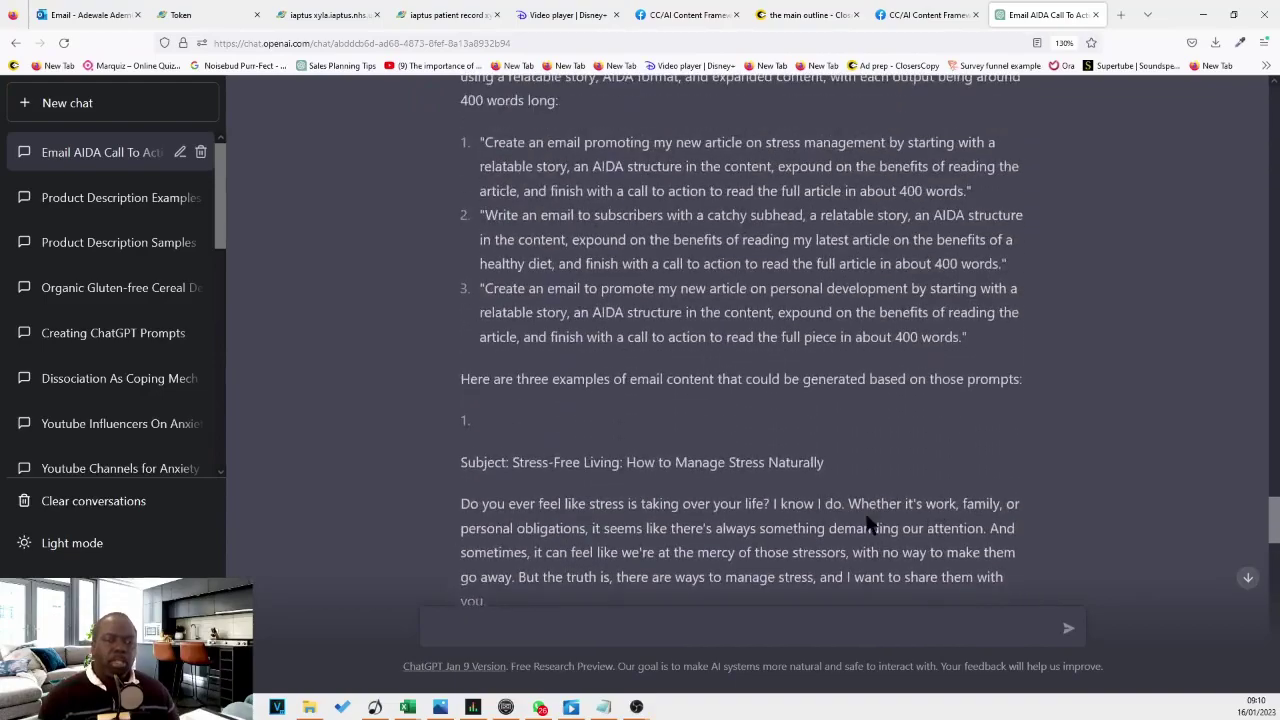
scroll(840, 505, "down", 1)
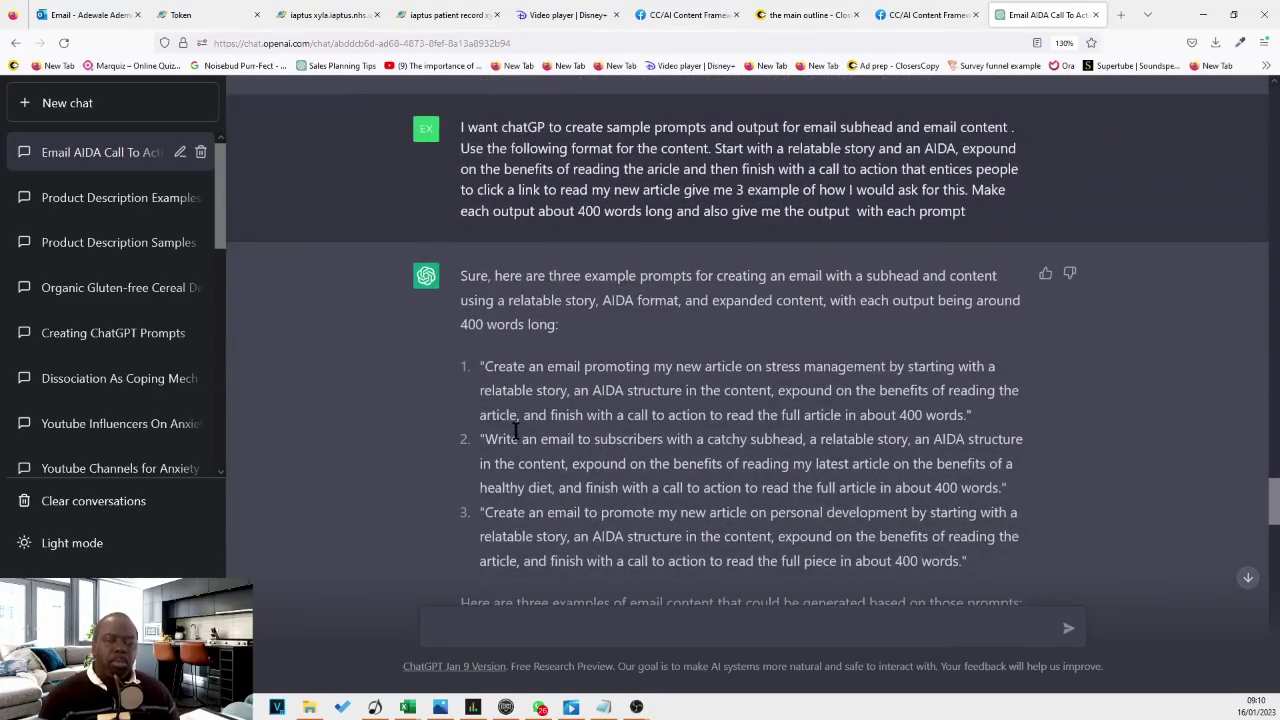
left_click_drag(470, 365, 1005, 488)
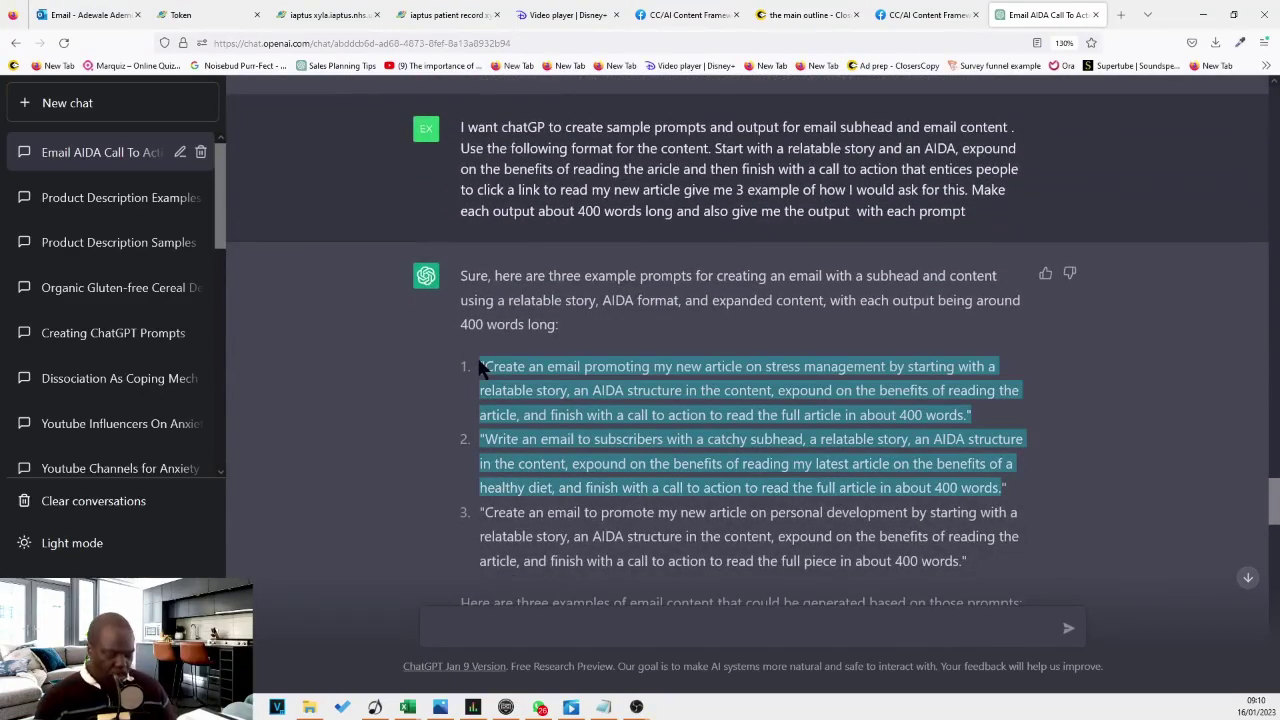
key("ctrl+shift+Tab")
key("ctrl+shift+Tab")
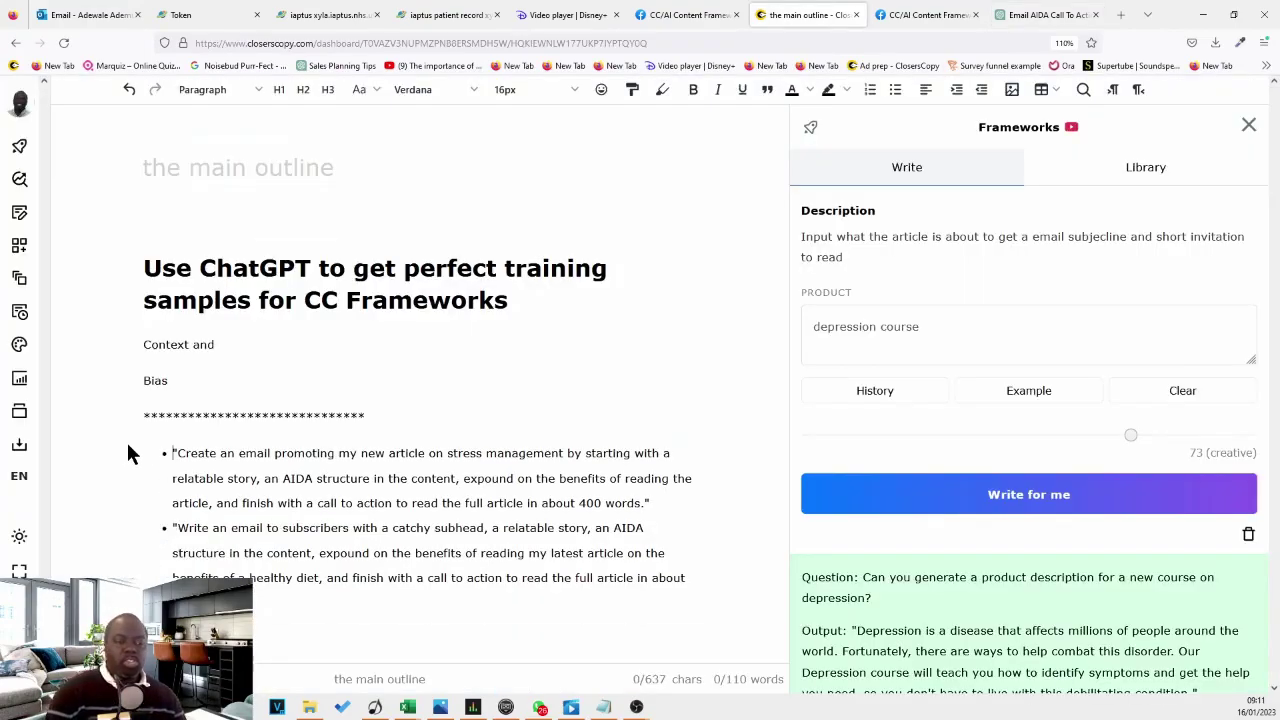
Step: Remove the bullet formatting from the two pasted sample prompts and insert a blank line between them
left_click_drag(250, 602, 160, 453)
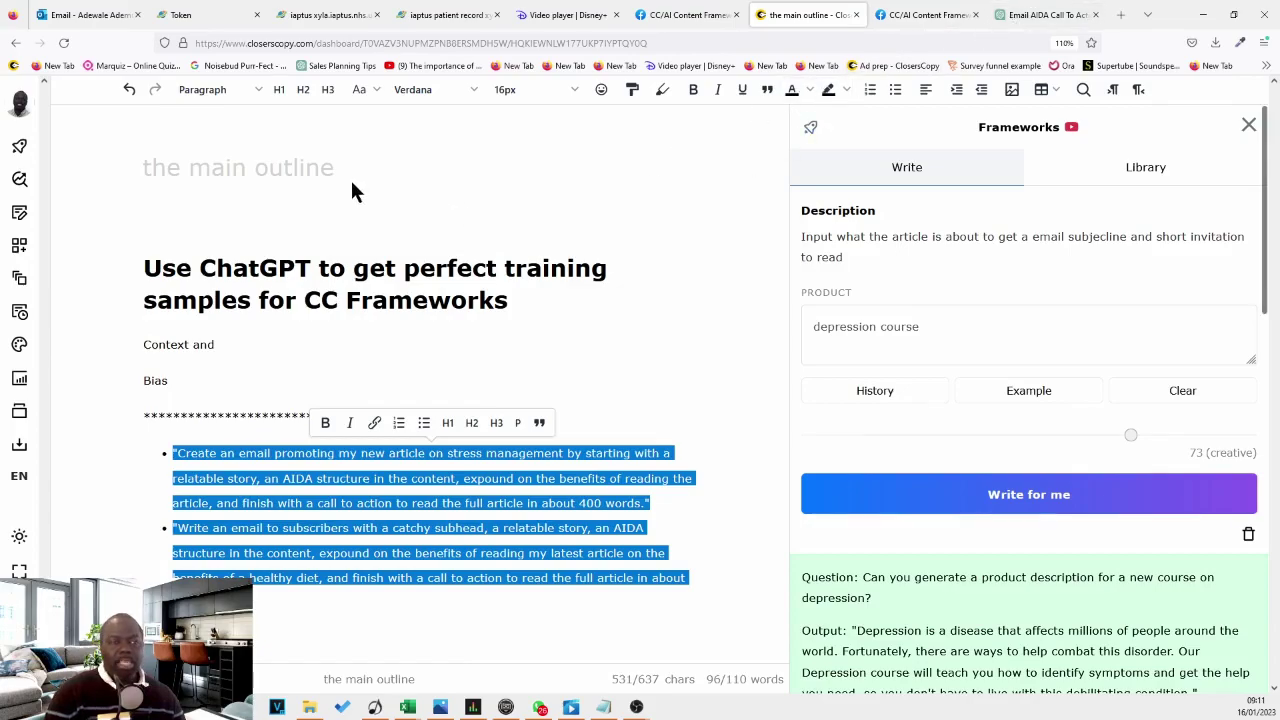
left_click(895, 91)
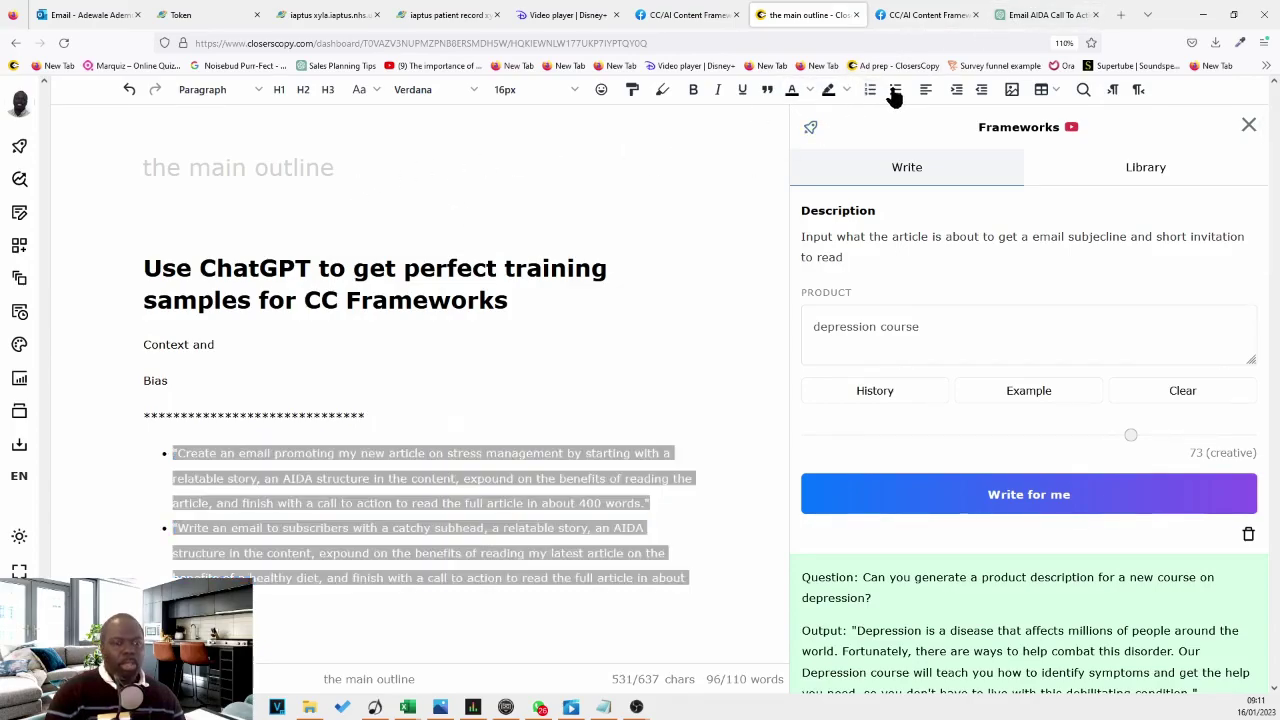
left_click(411, 514)
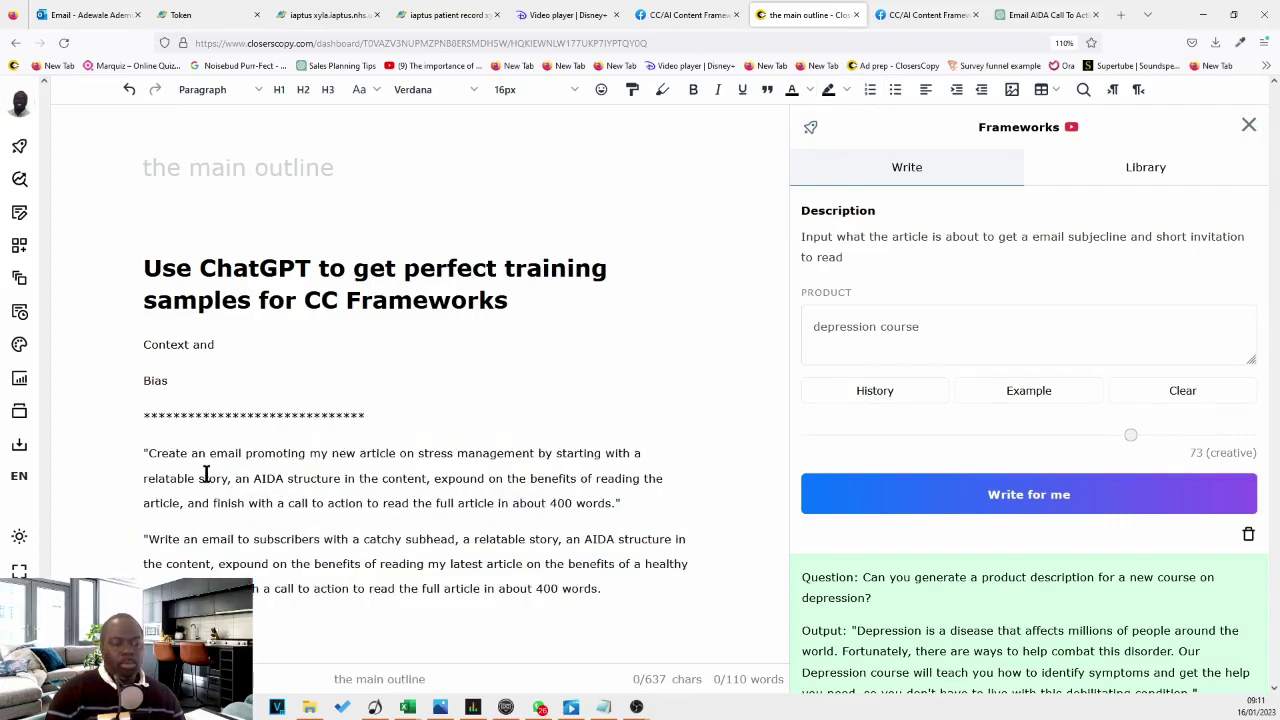
left_click(147, 539)
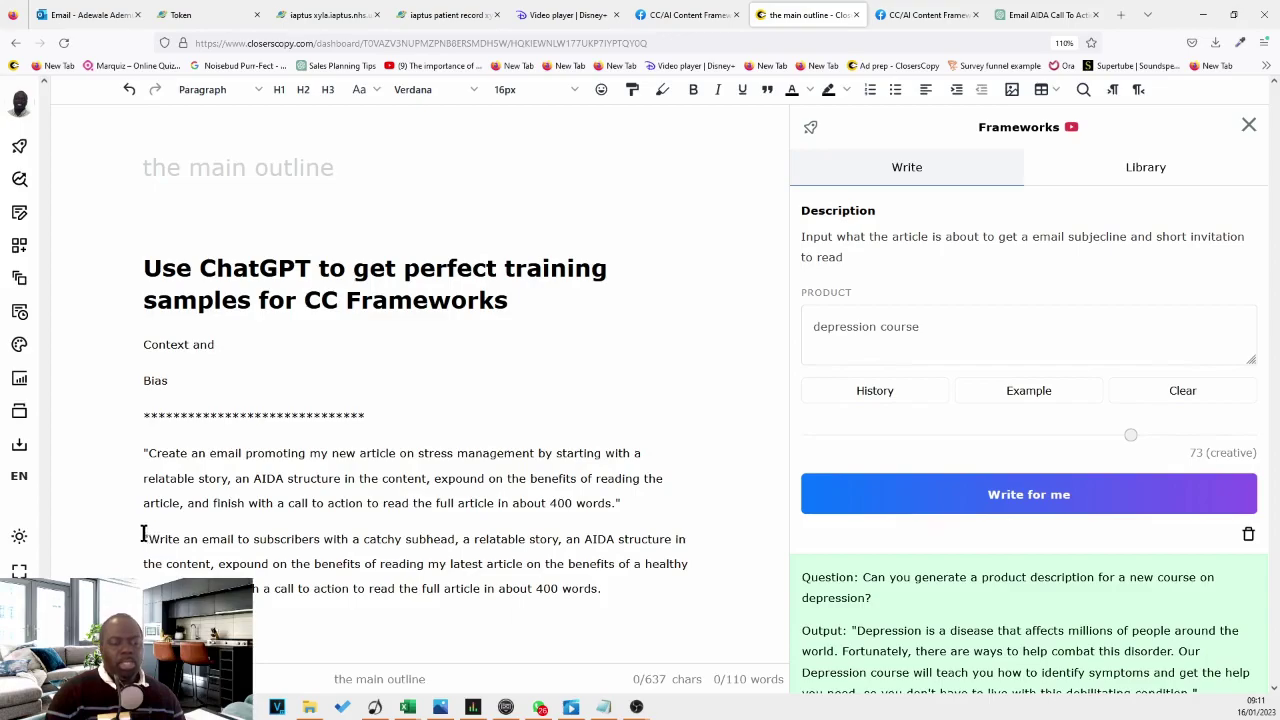
key("Return")
type("\"")
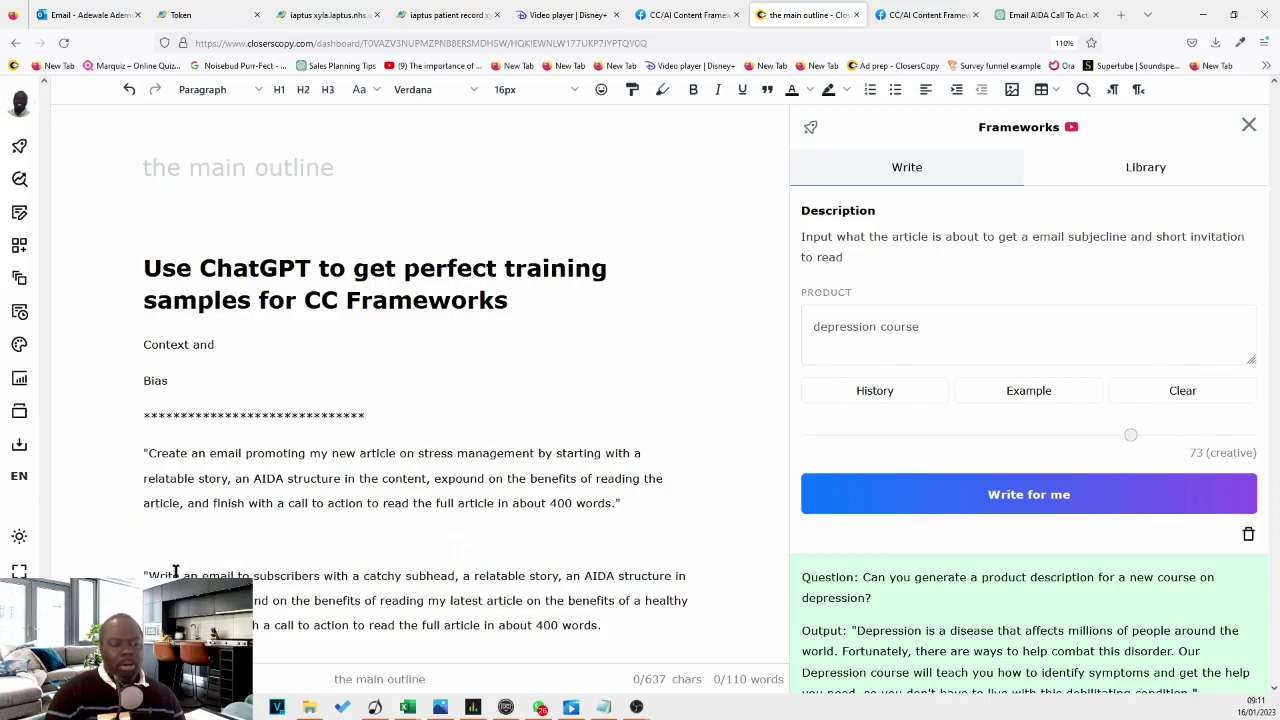
Step: Replace the opening word "Write" of the healthy diet prompt with "Create", copied from the stress management prompt
double_click(189, 452)
key("ctrl+c")
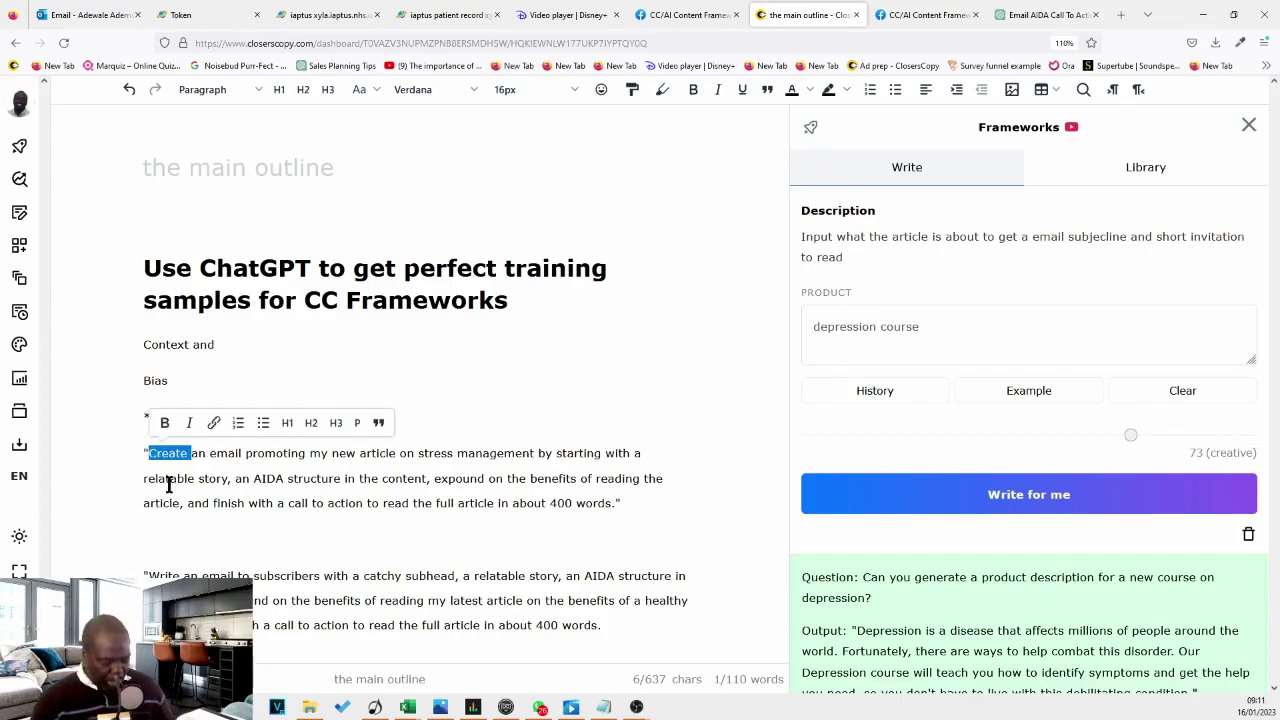
left_click(163, 573)
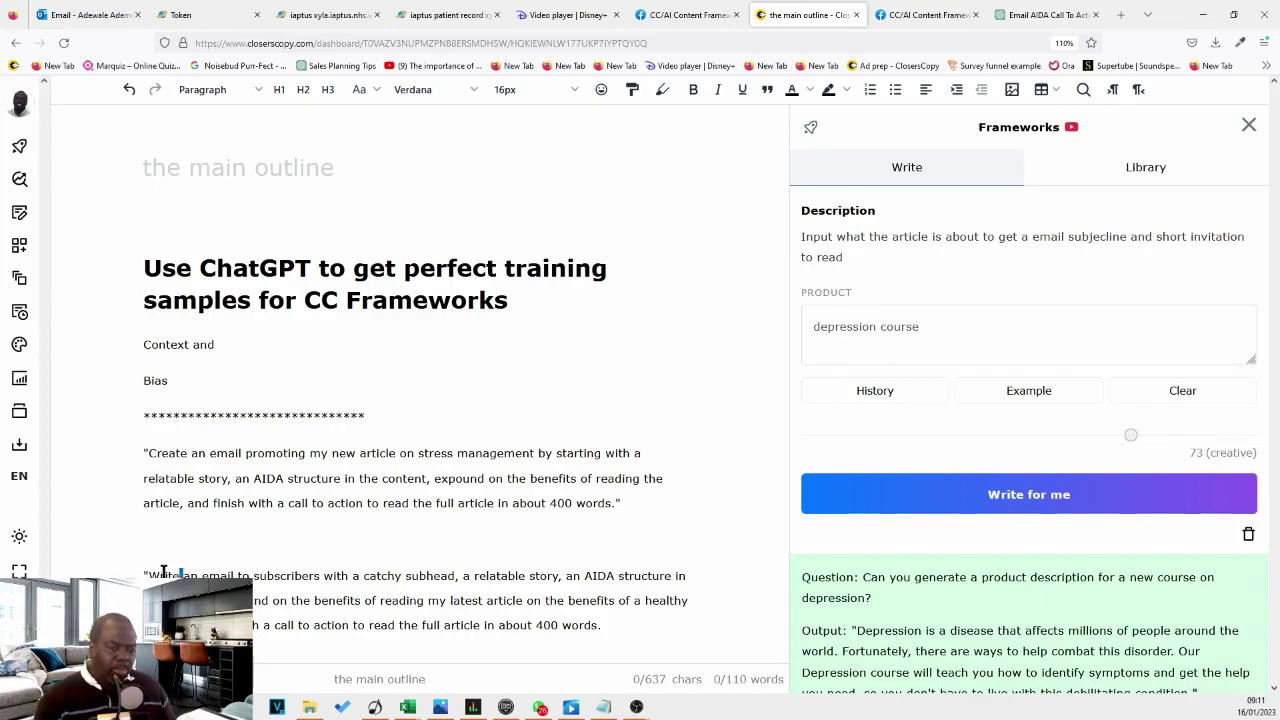
double_click(163, 575)
key("ctrl+v")
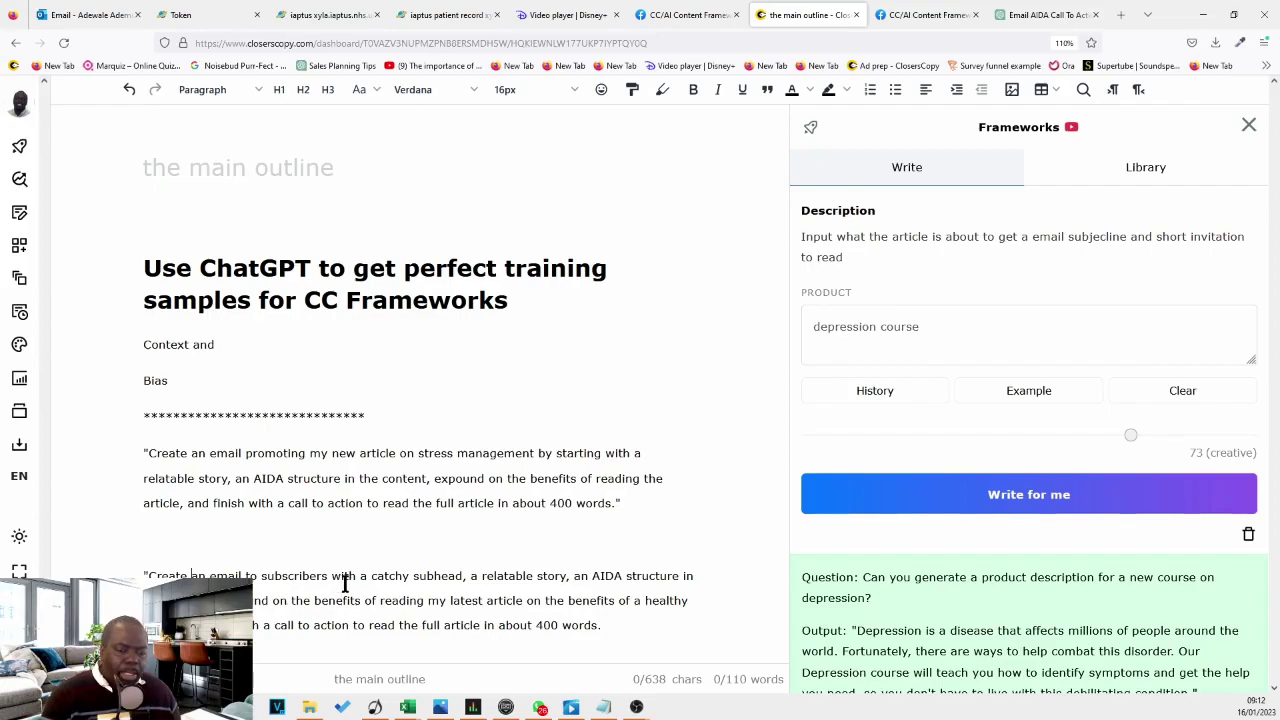
left_click_drag(331, 579, 677, 578)
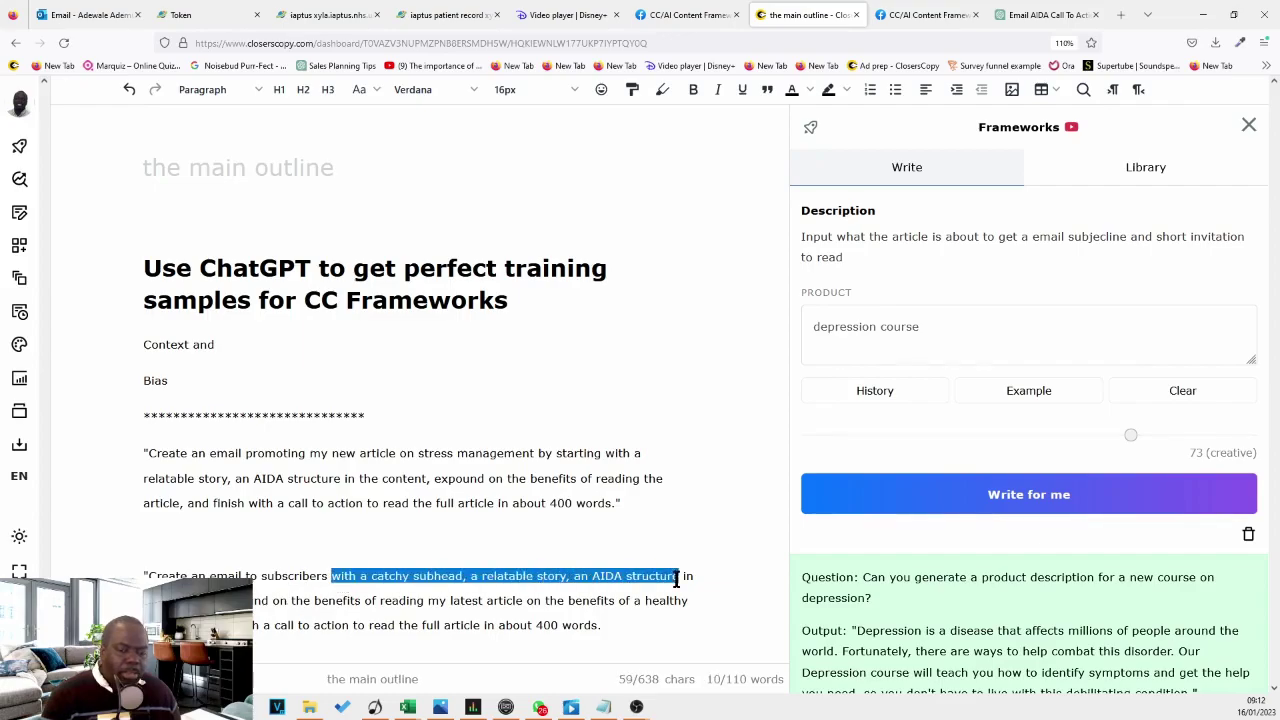
left_click(307, 455)
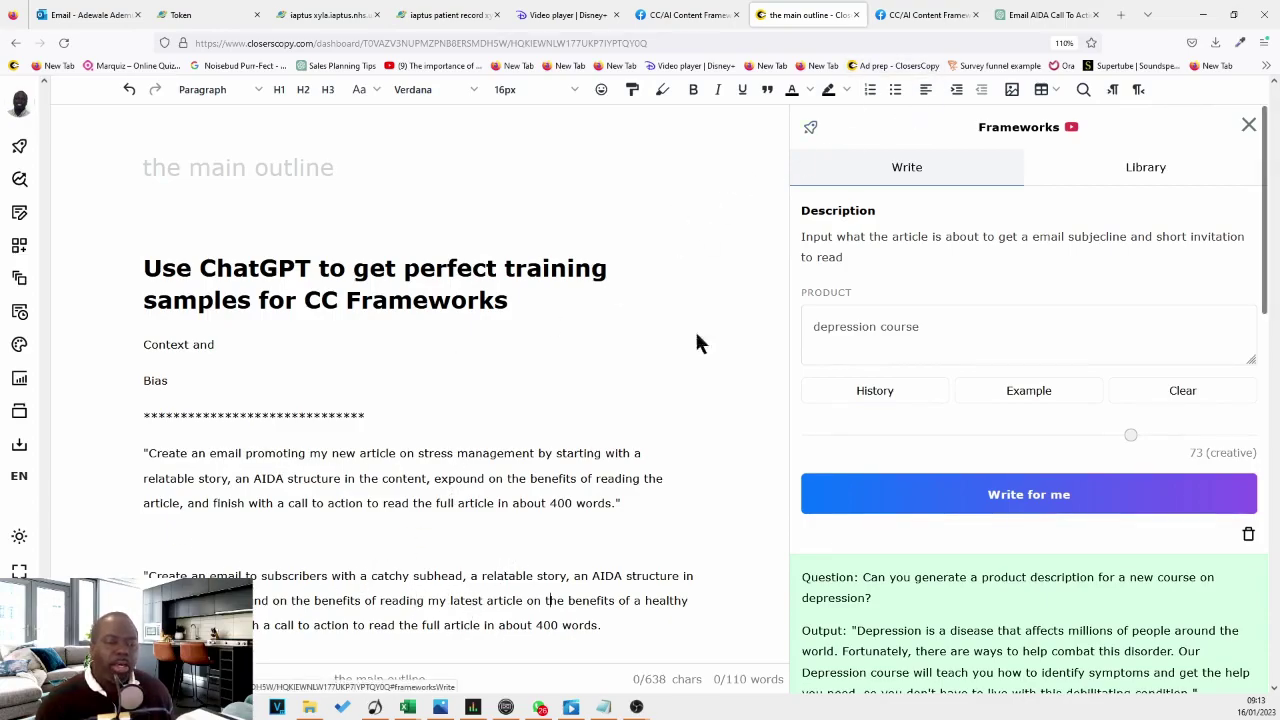
Step: Copy the "Stress-Free Living" email from ChatGPT under the first prompt in the ClosersCopy document, ending it with a "###" separator line
left_click(1040, 15)
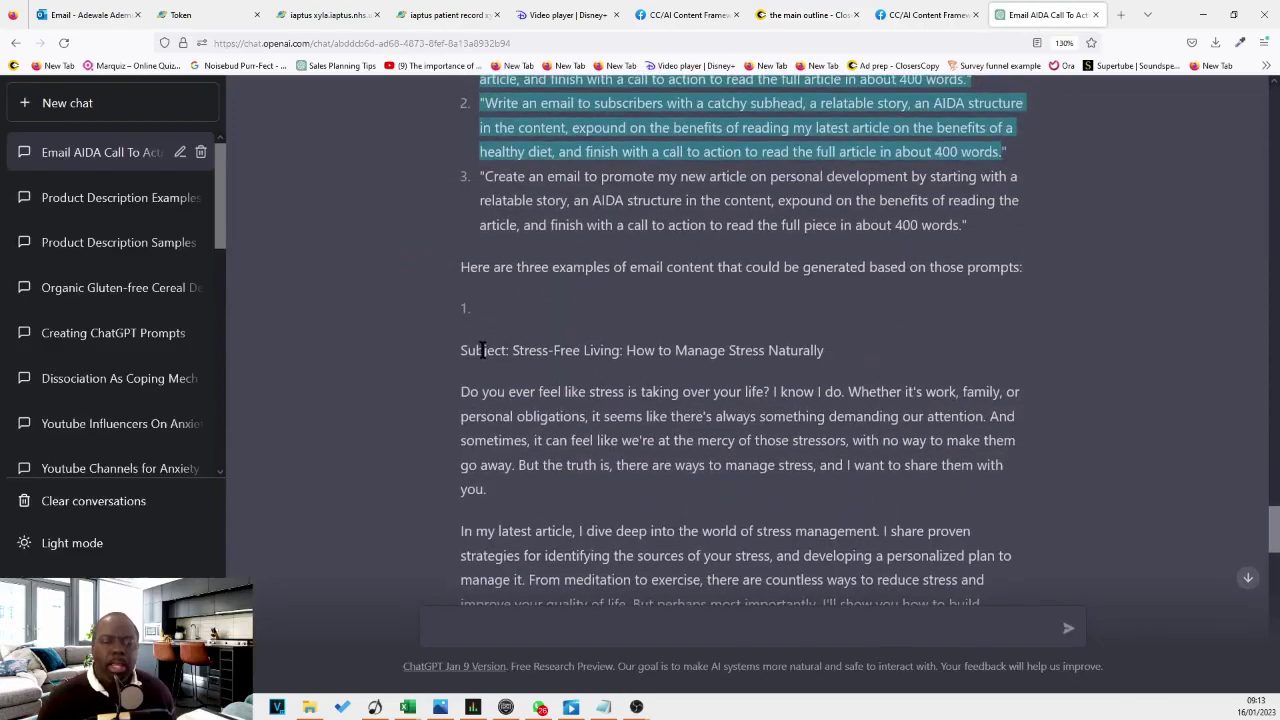
left_click_drag(463, 348, 476, 392)
scroll(540, 388, "down", 10)
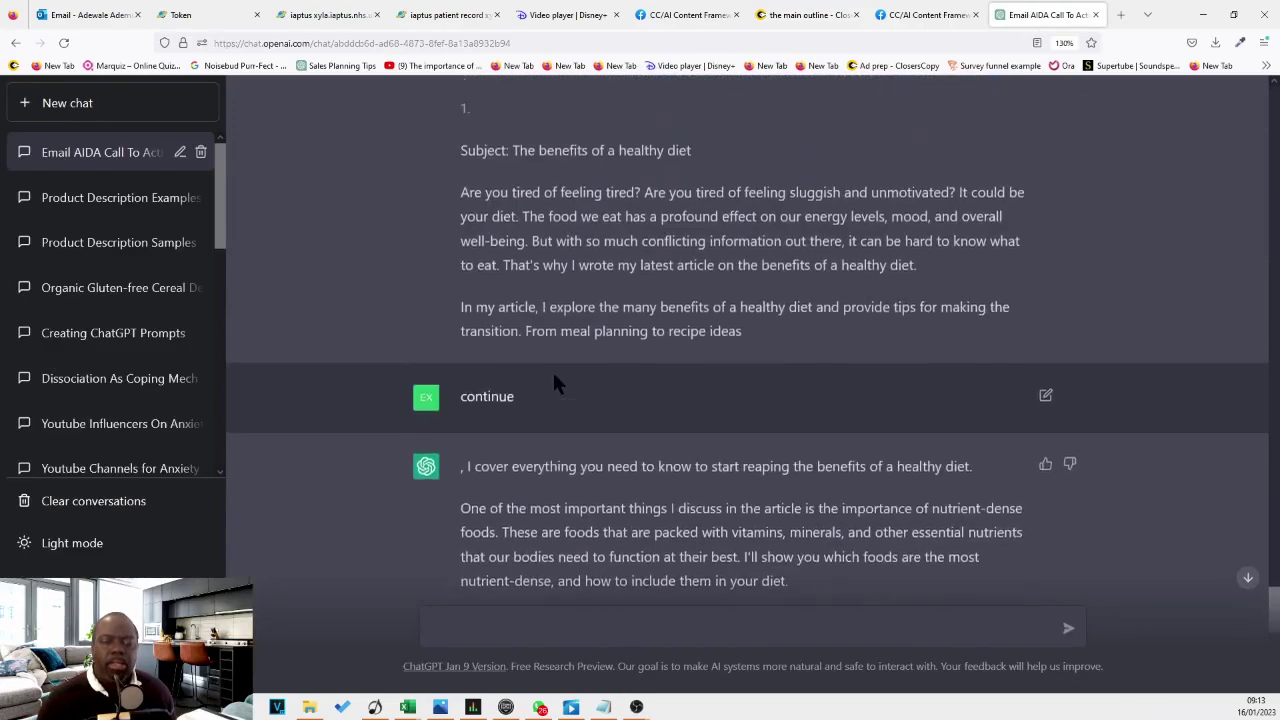
scroll(554, 377, "up", 2)
key("ctrl+Tab")
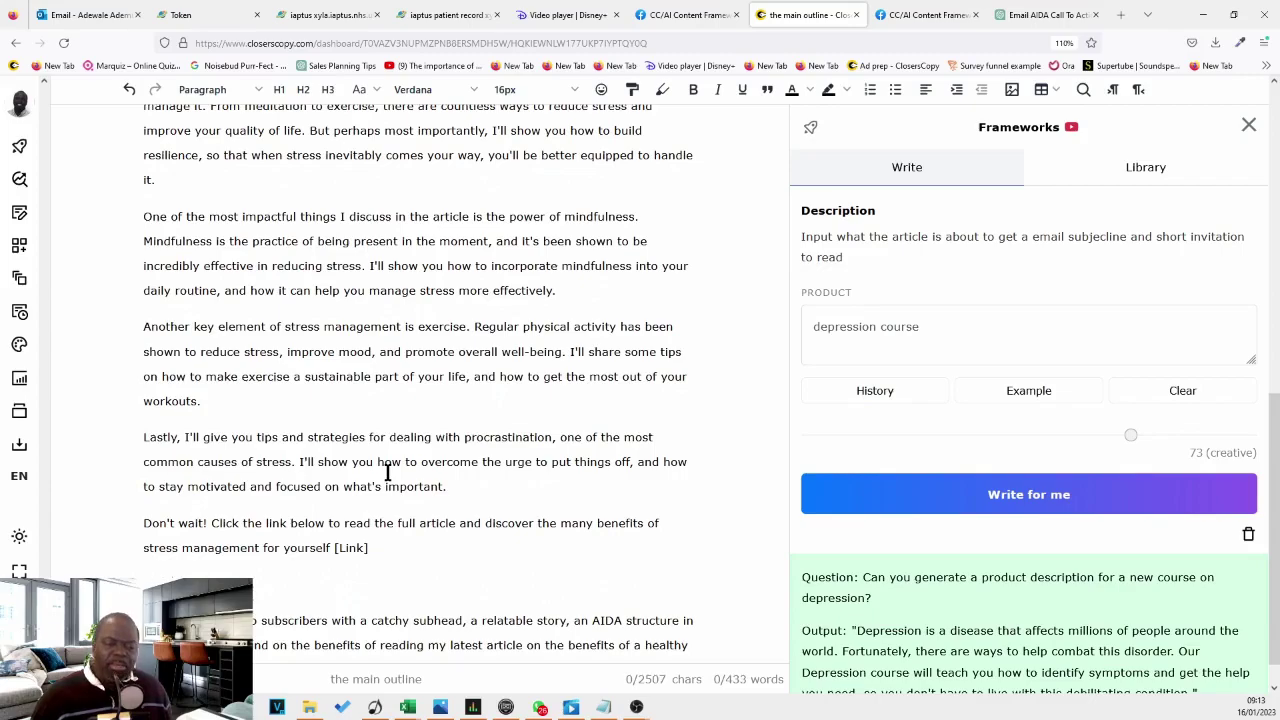
scroll(447, 399, "down", 1)
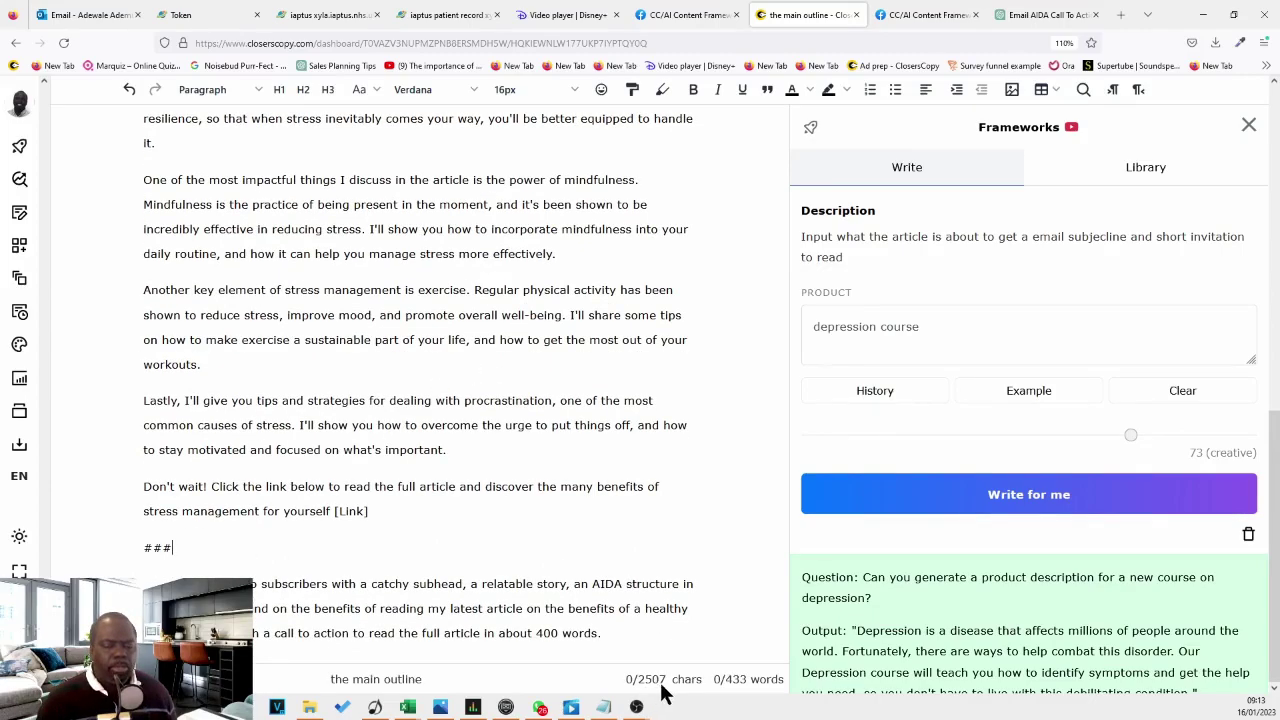
Step: Copy the healthy diet email and its continuation from ChatGPT into the ClosersCopy document below the second prompt
left_click(1045, 14)
left_click_drag(460, 338, 798, 525)
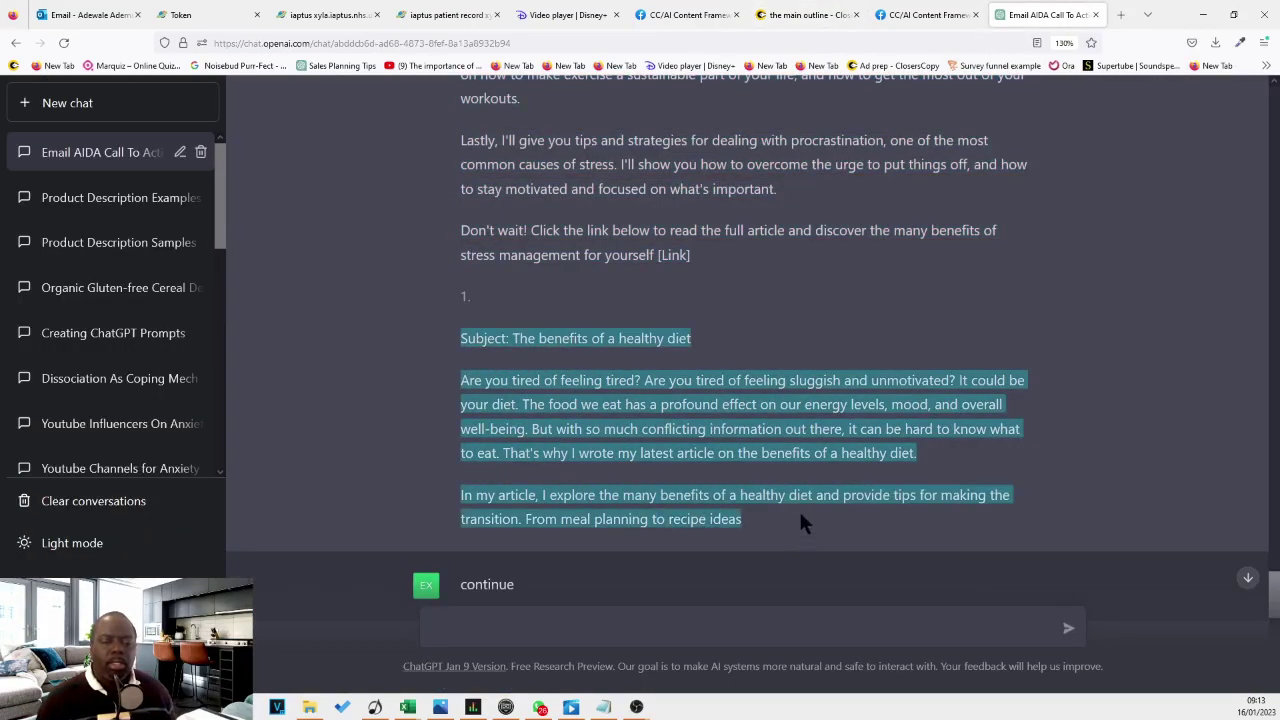
scroll(798, 508, "down", 3)
left_click(805, 15)
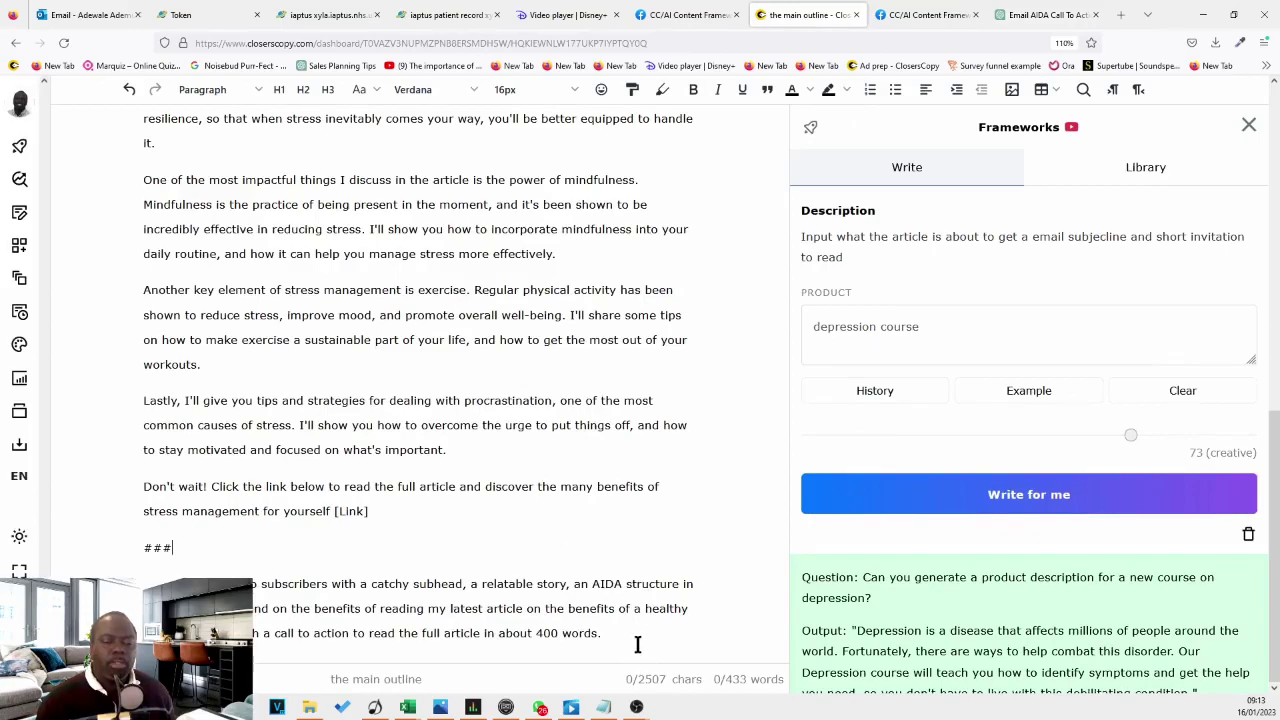
key("ctrl+v")
scroll(586, 554, "down", 3)
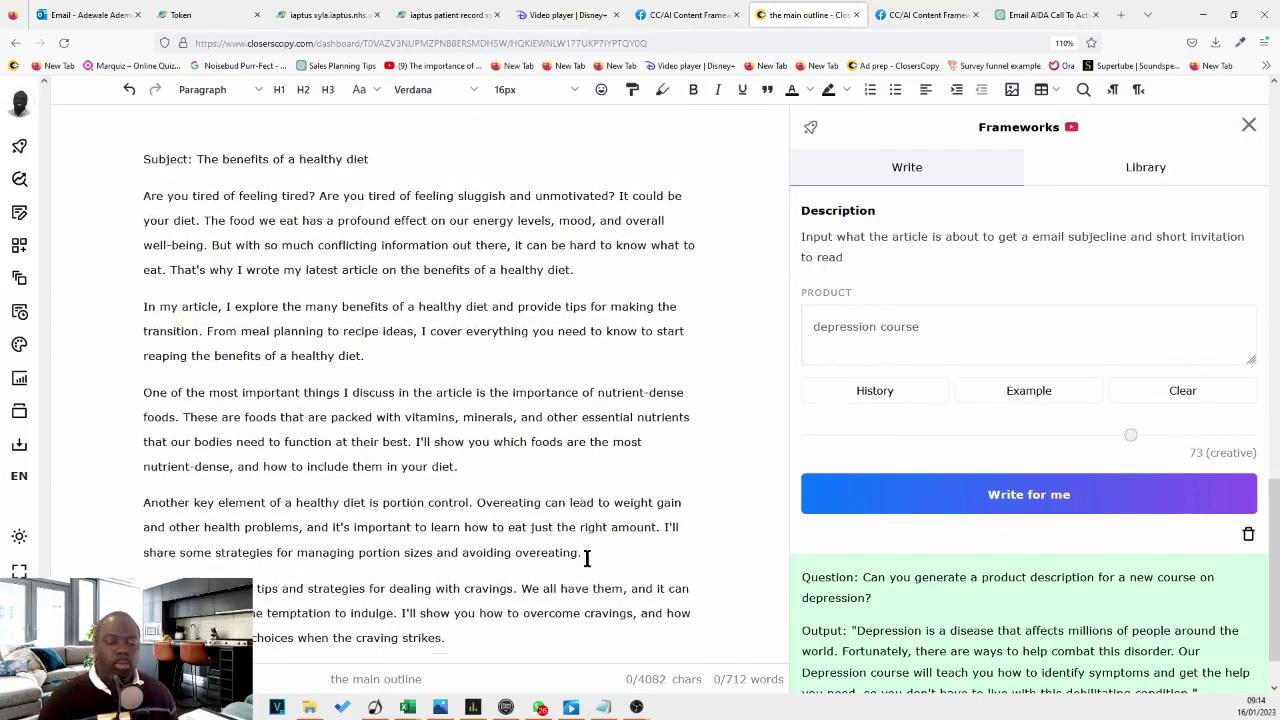
Step: Delete the paragraph about exercise, starting "Another key element of stress management", from the stress management email
scroll(594, 509, "up", 3)
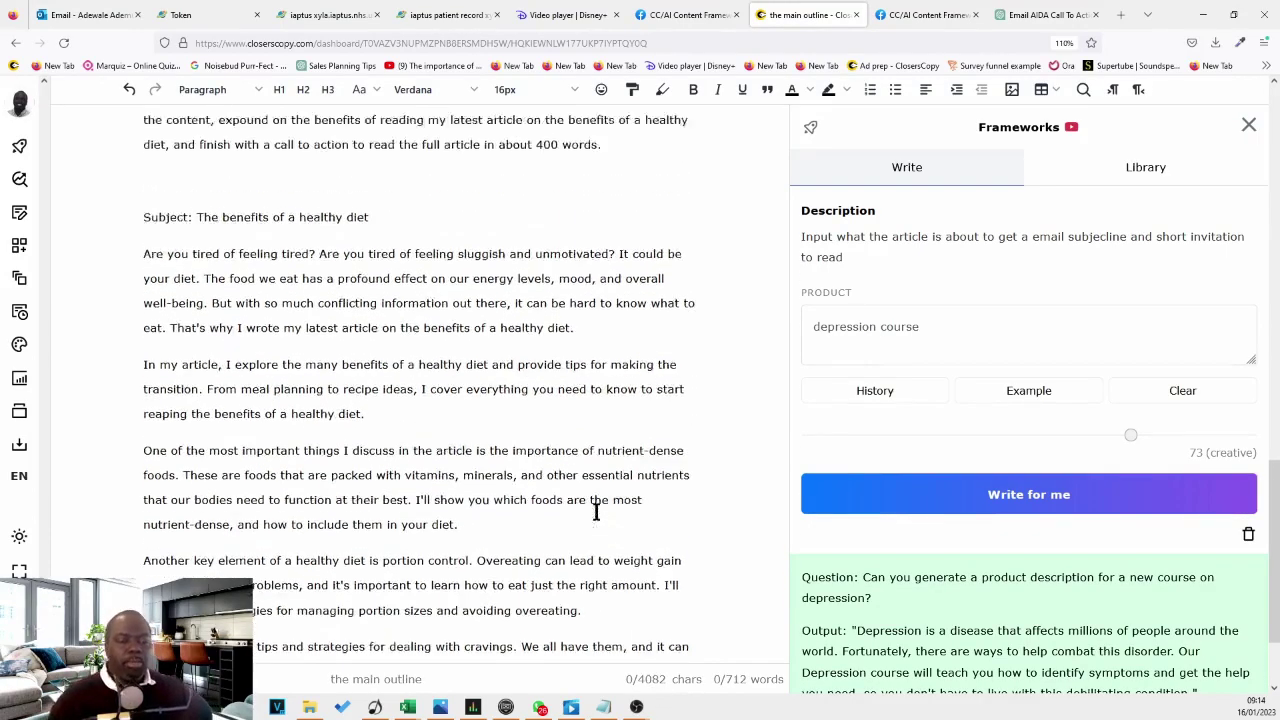
scroll(562, 461, "down", 4)
scroll(560, 455, "up", 10)
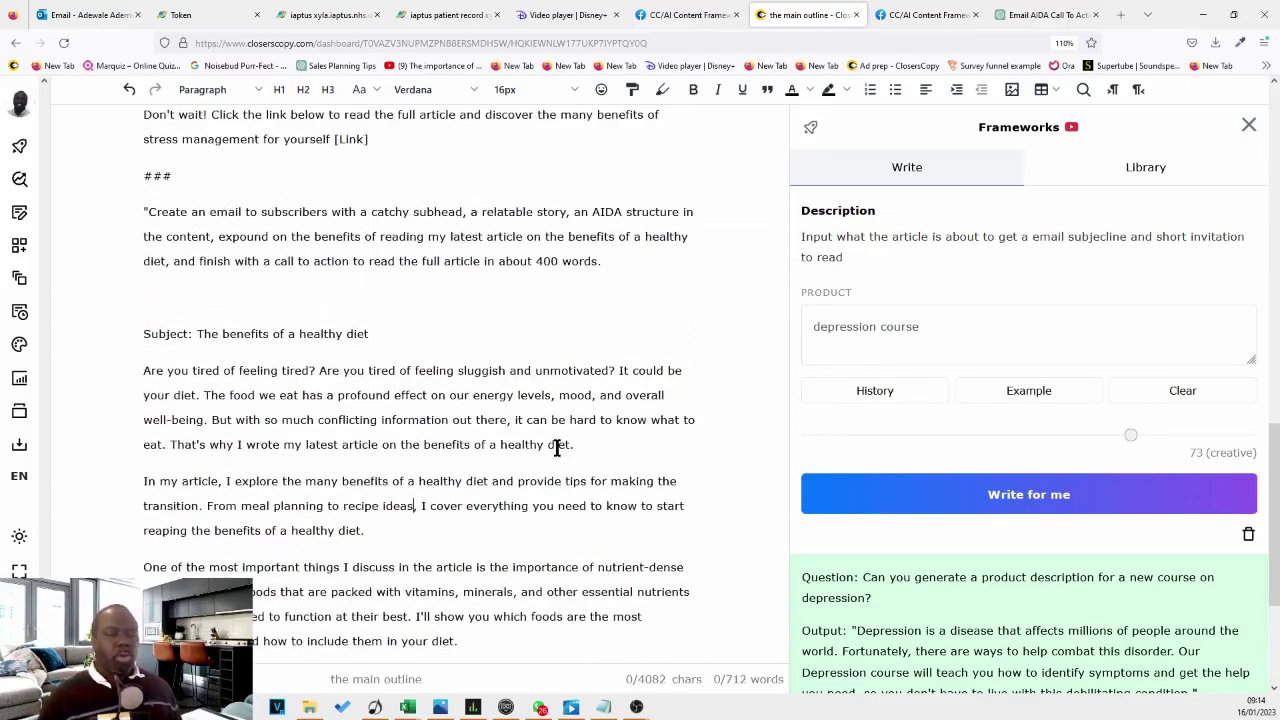
scroll(362, 230, "up", 3)
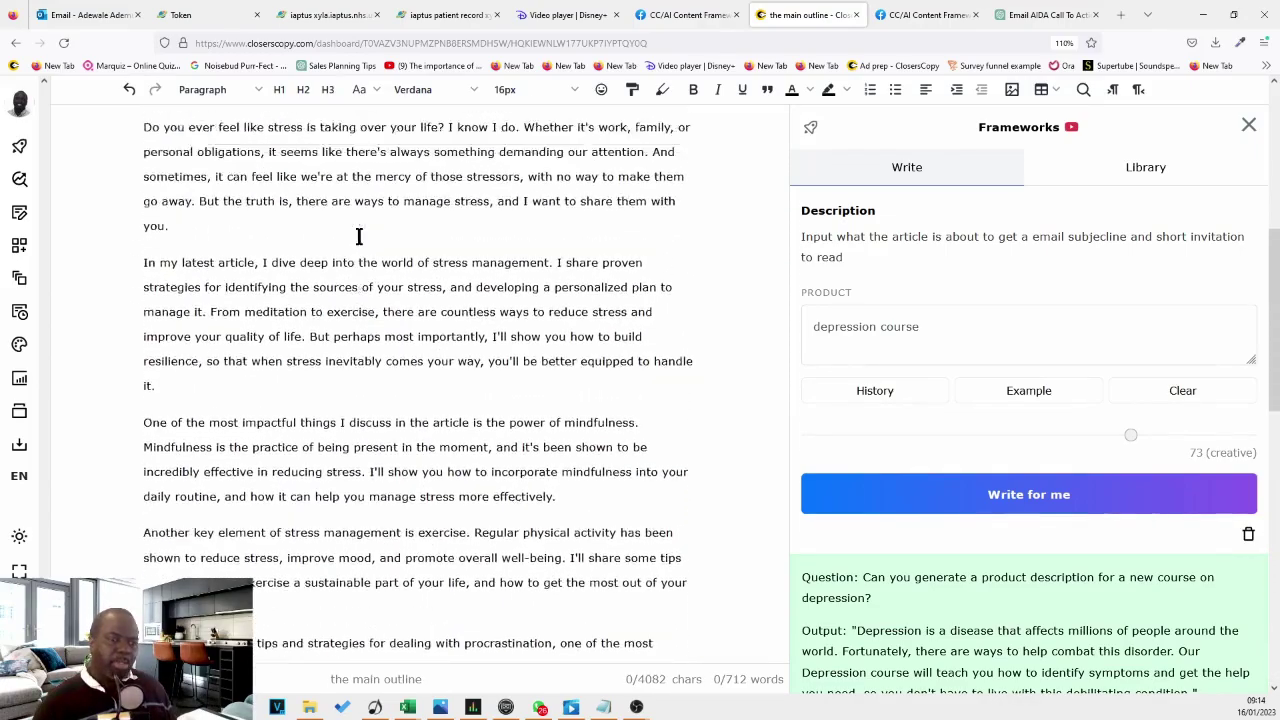
scroll(362, 232, "up", 2)
scroll(360, 237, "down", 6)
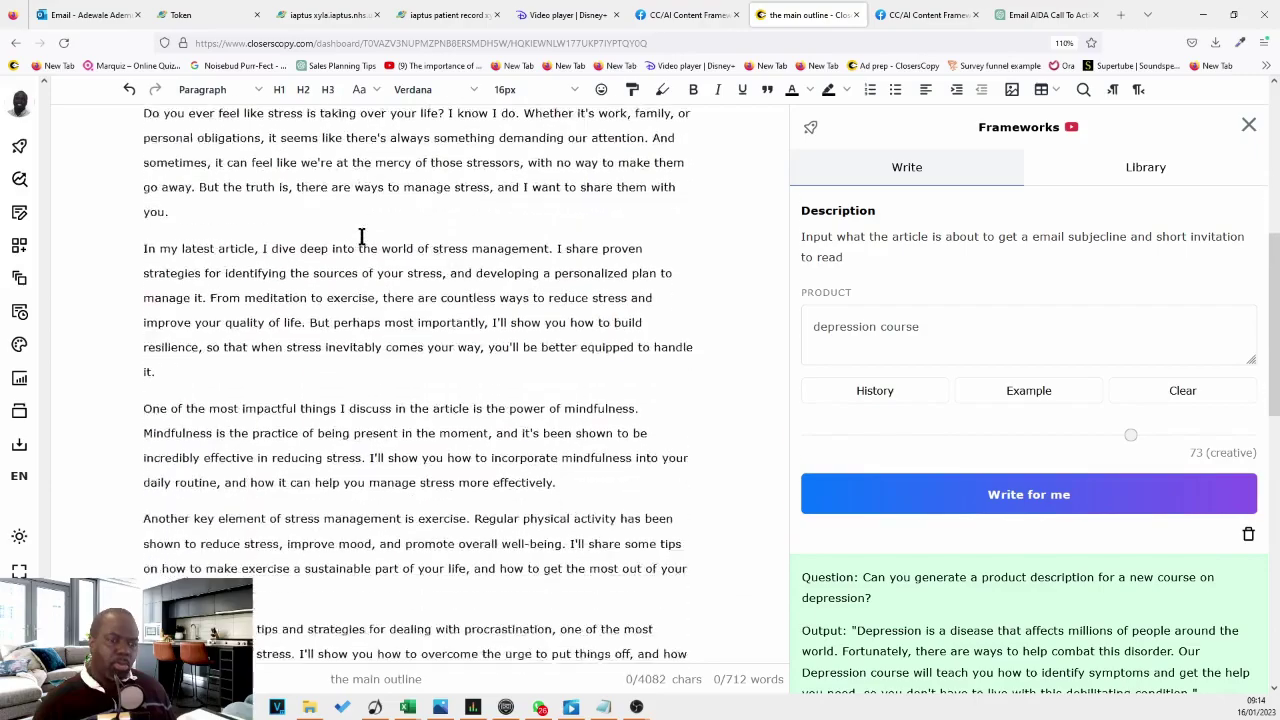
scroll(276, 477, "down", 2)
left_click_drag(276, 477, 118, 390)
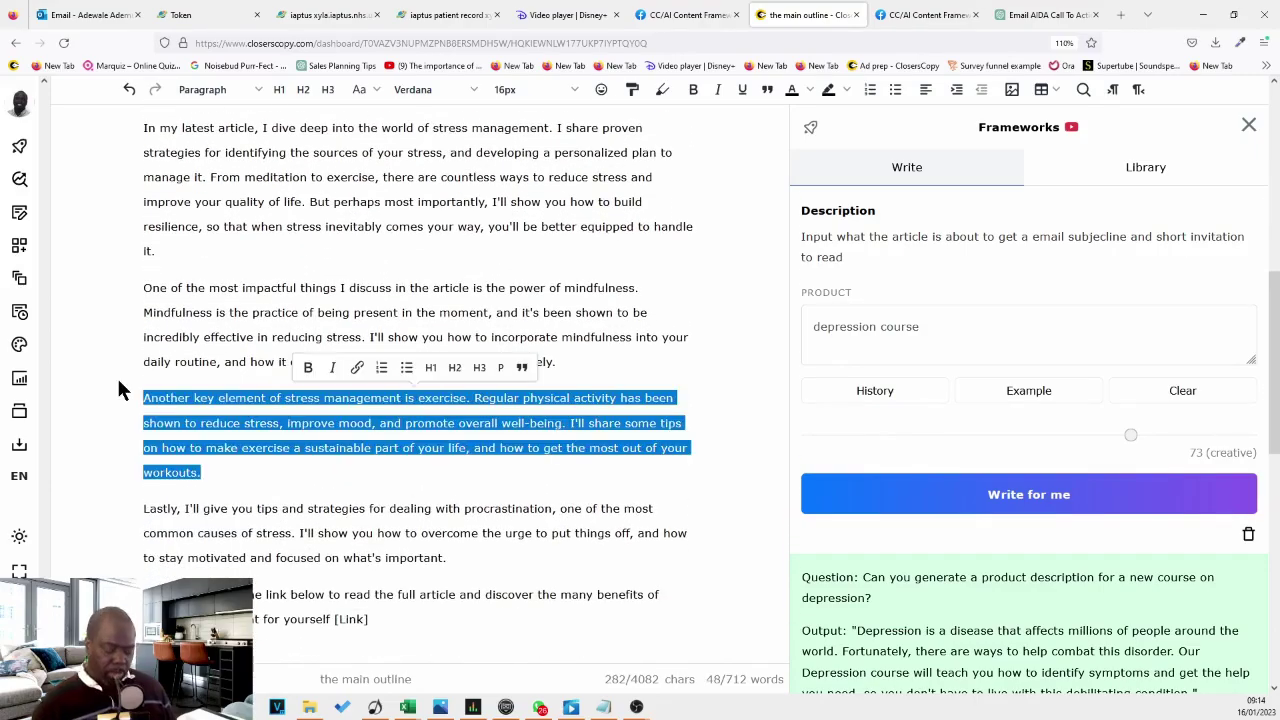
key("BackSpace")
key("BackSpace")
Step: Add the label "Question:" in front of both the stress management prompt and the healthy diet prompt
scroll(234, 437, "down", 9)
scroll(234, 423, "up", 7)
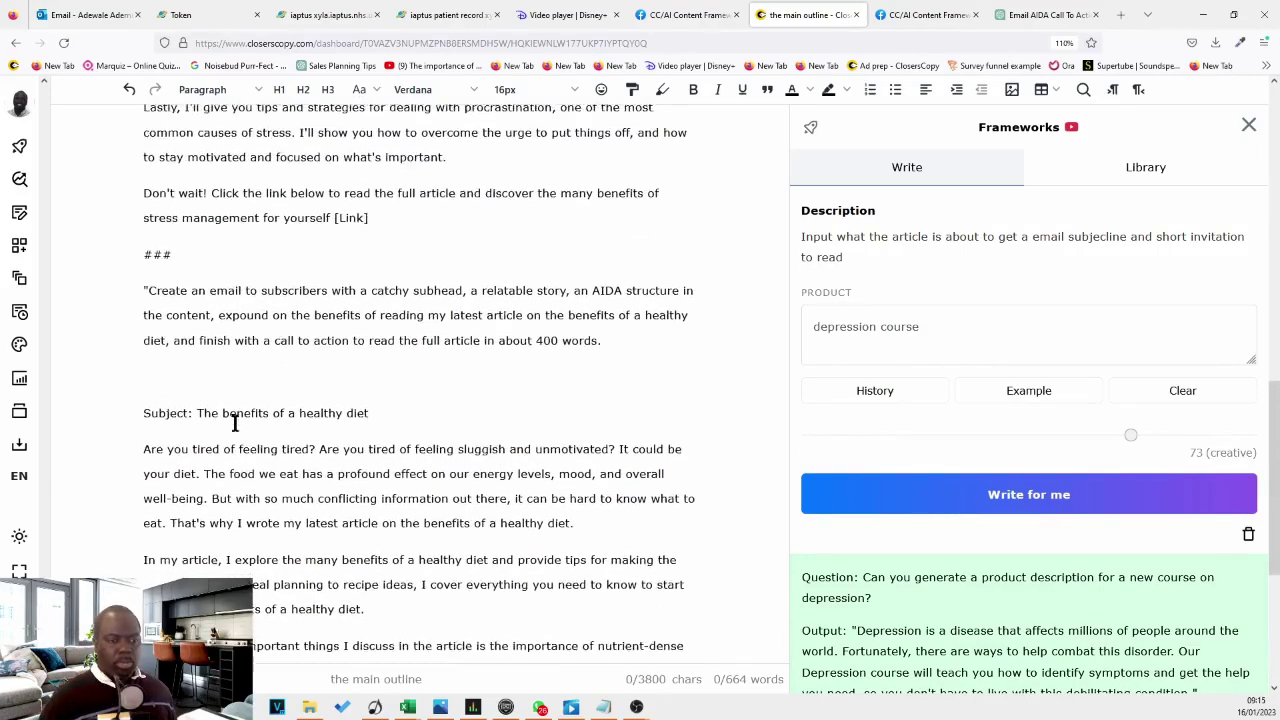
scroll(234, 393, "up", 6)
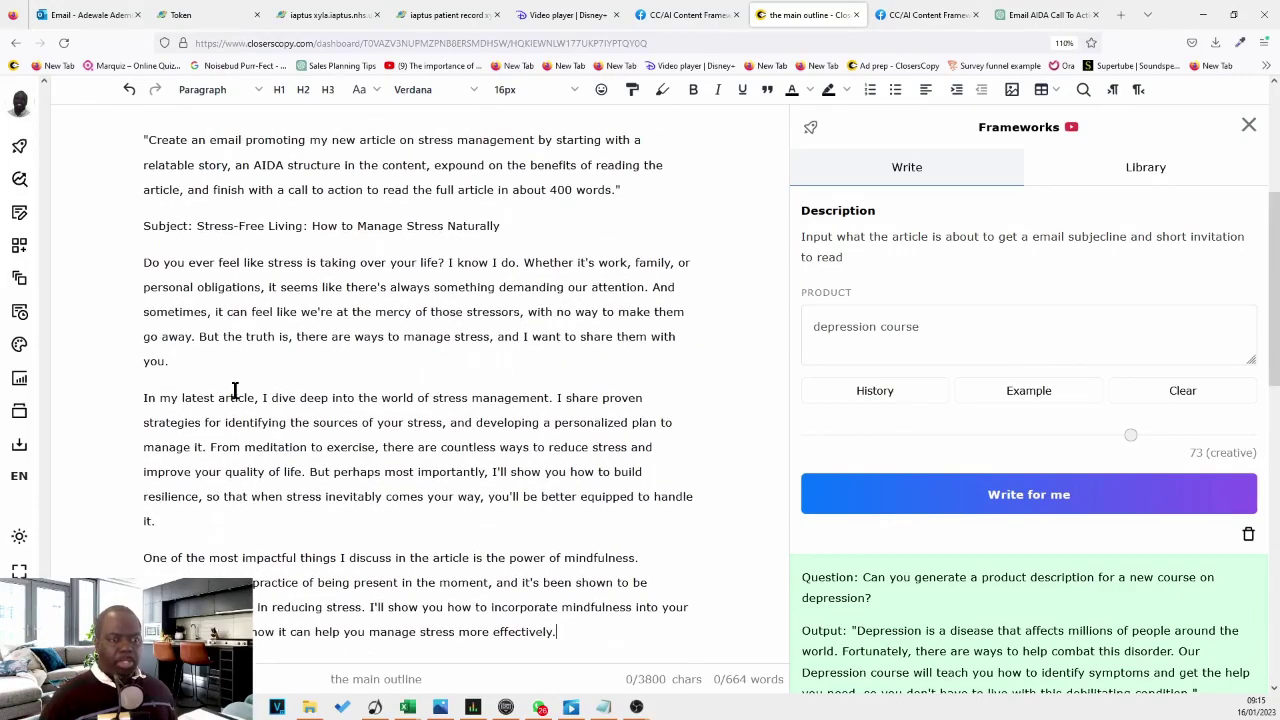
scroll(234, 389, "up", 3)
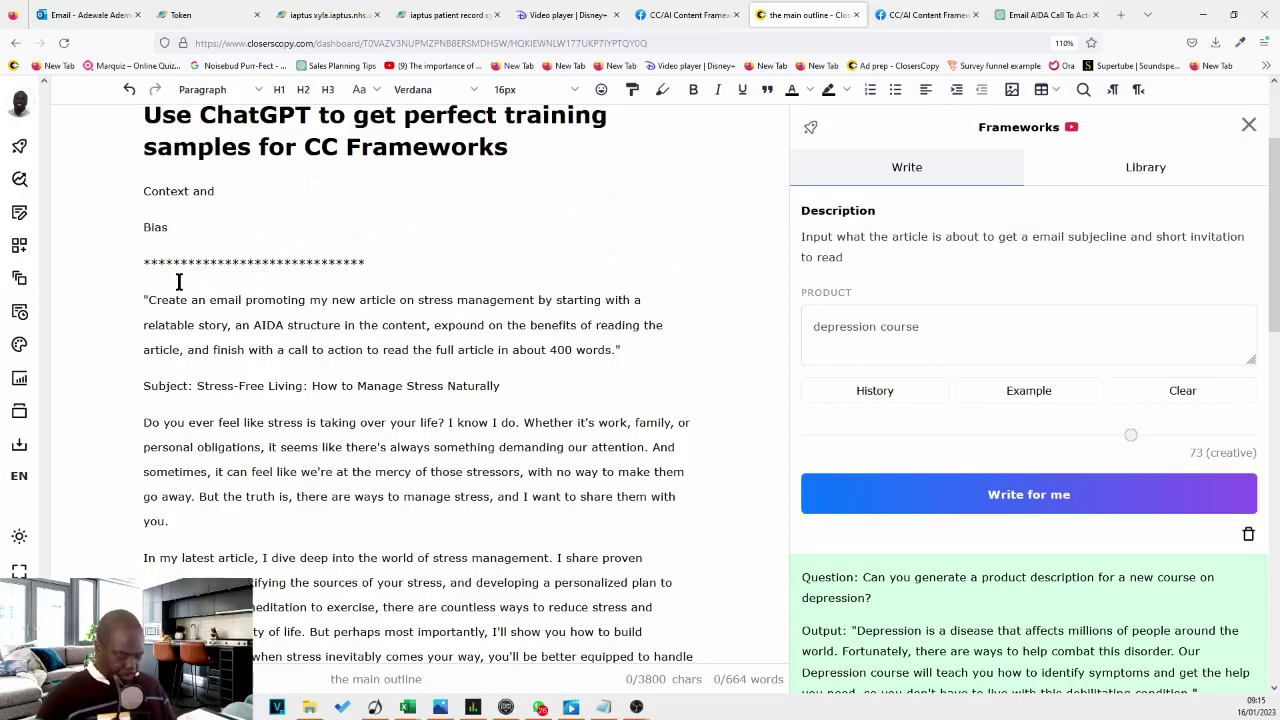
scroll(120, 250, "down", 2)
type("Question:")
scroll(194, 528, "down", 9)
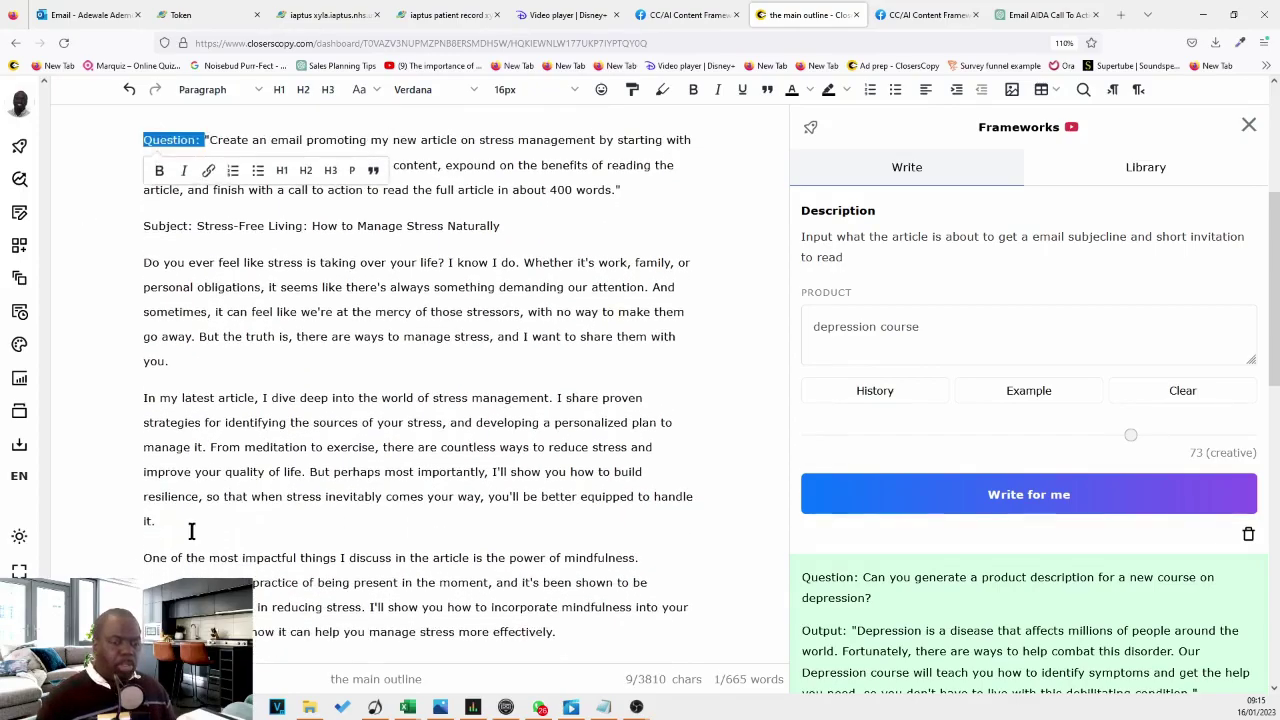
left_click(177, 451)
type("Question:")
Step: Insert the line "keyword: Stress management" between the asterisk line and the first question
scroll(363, 436, "up", 6)
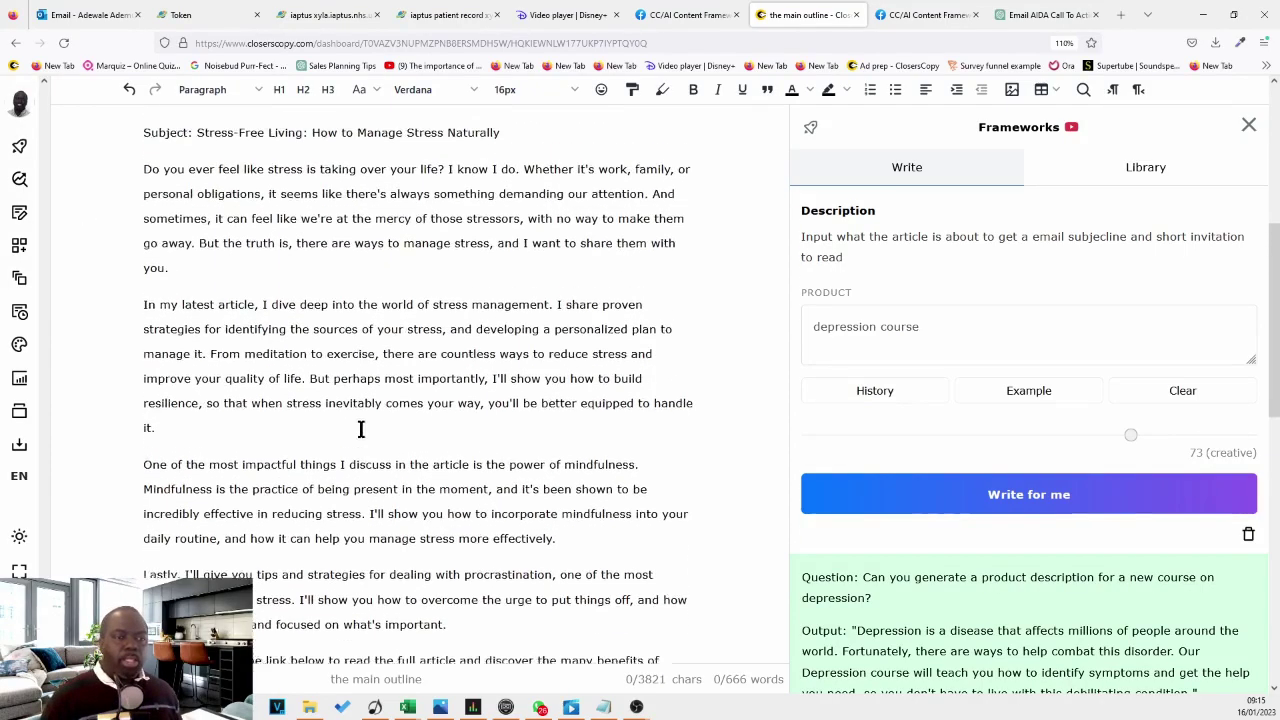
scroll(363, 436, "down", 6)
scroll(386, 380, "up", 15)
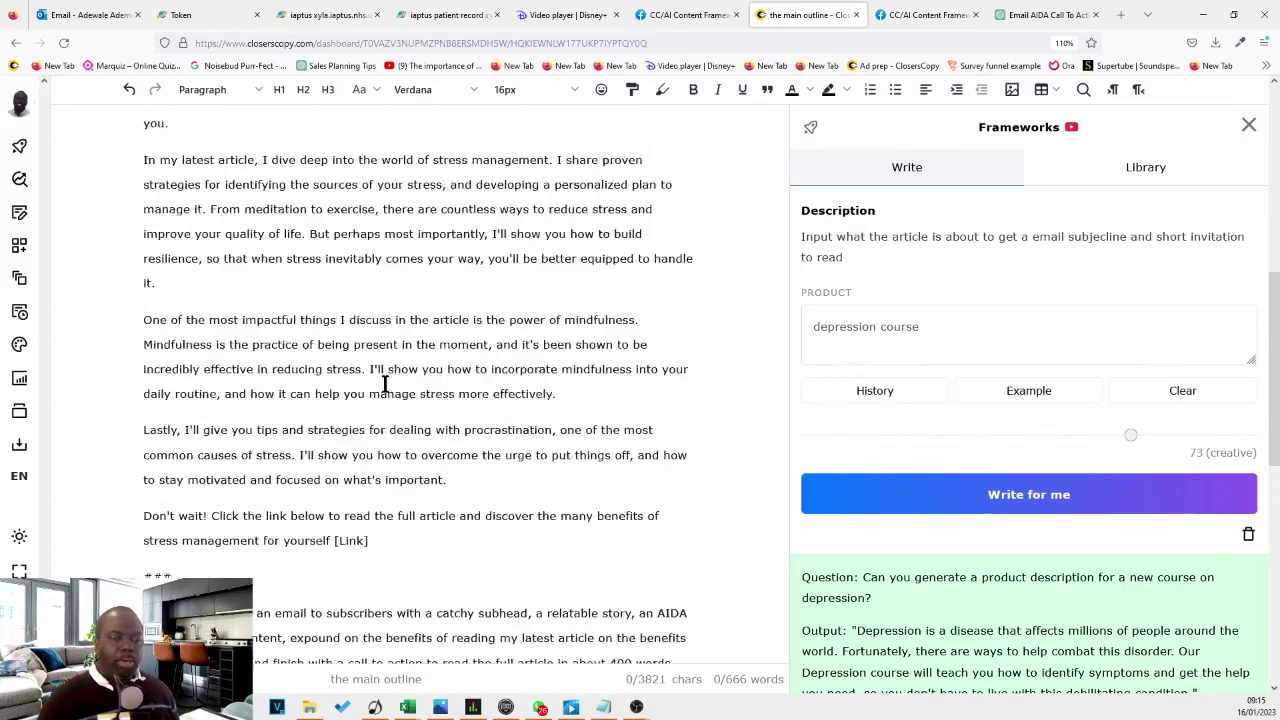
left_click(393, 415)
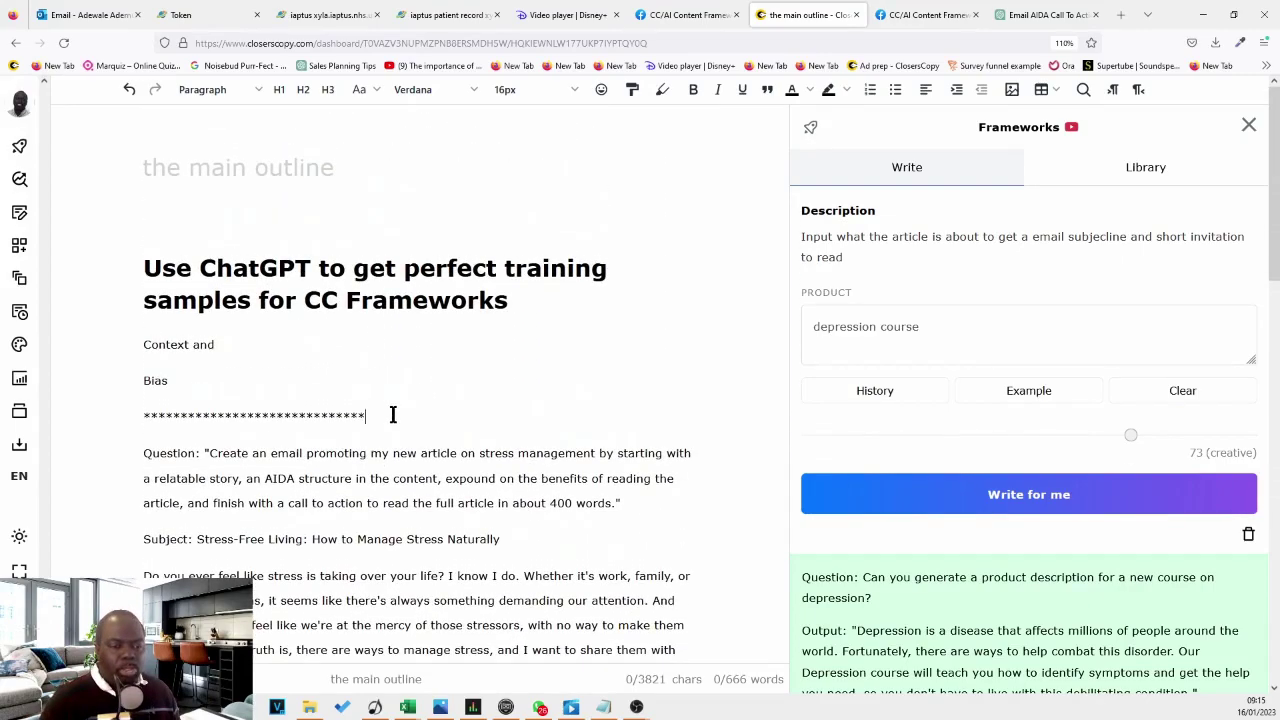
key("Return")
scroll(392, 413, "down", 3)
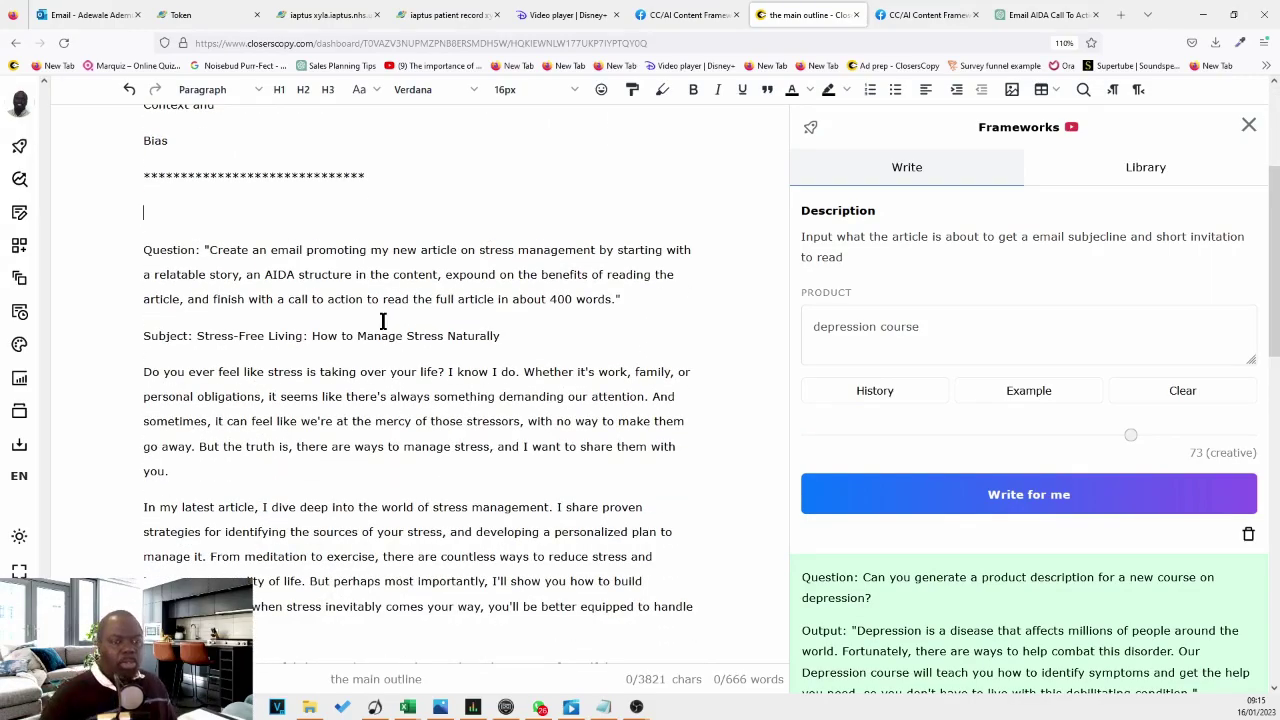
scroll(394, 337, "down", 6)
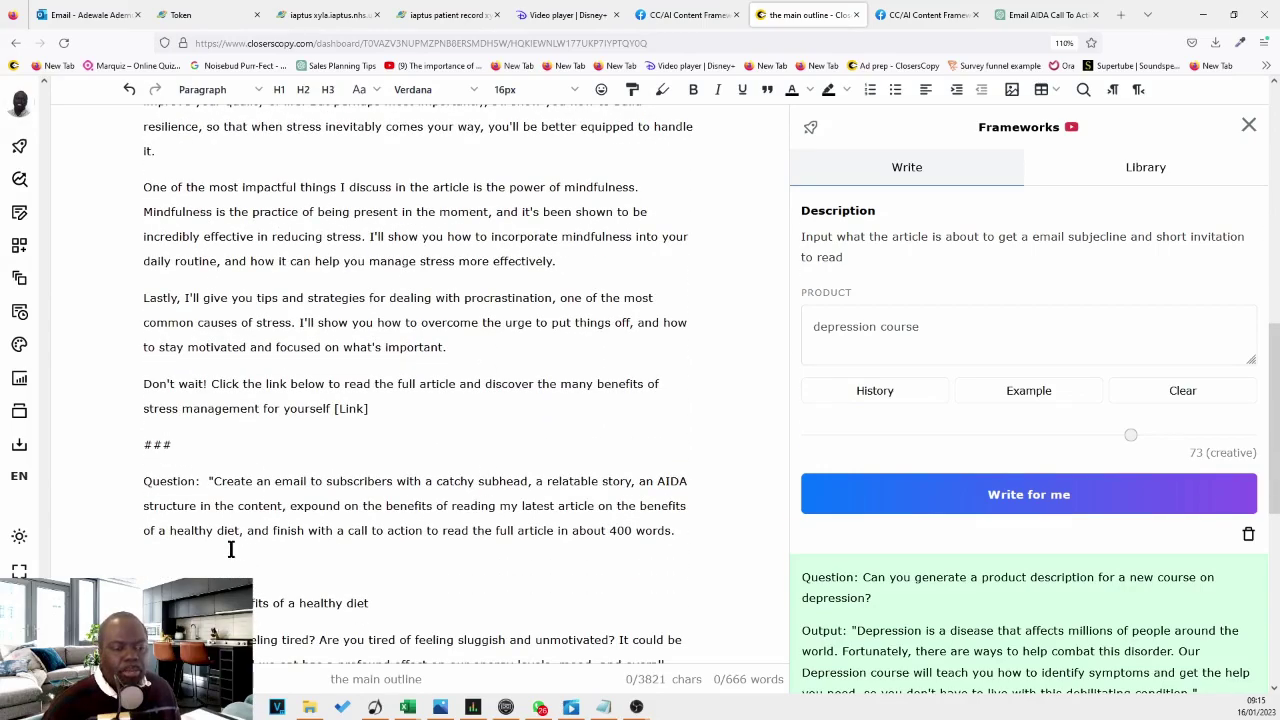
scroll(231, 489, "up", 12)
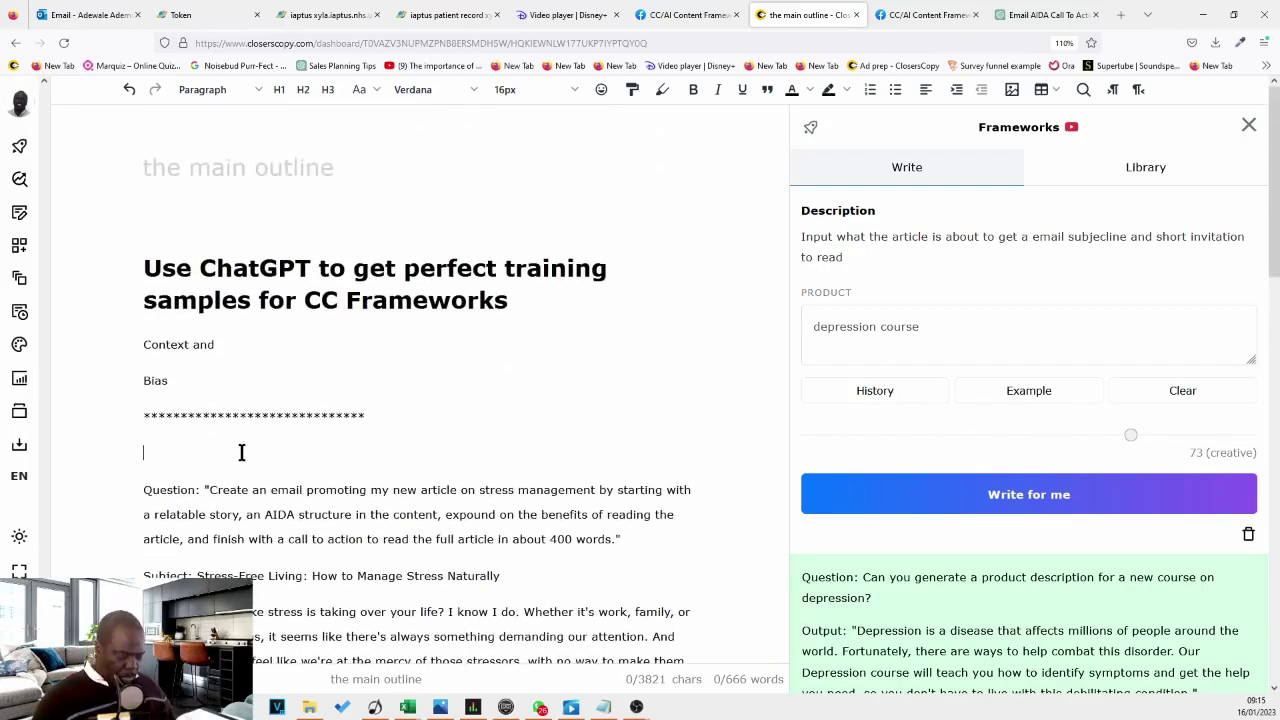
type("word: Stress")
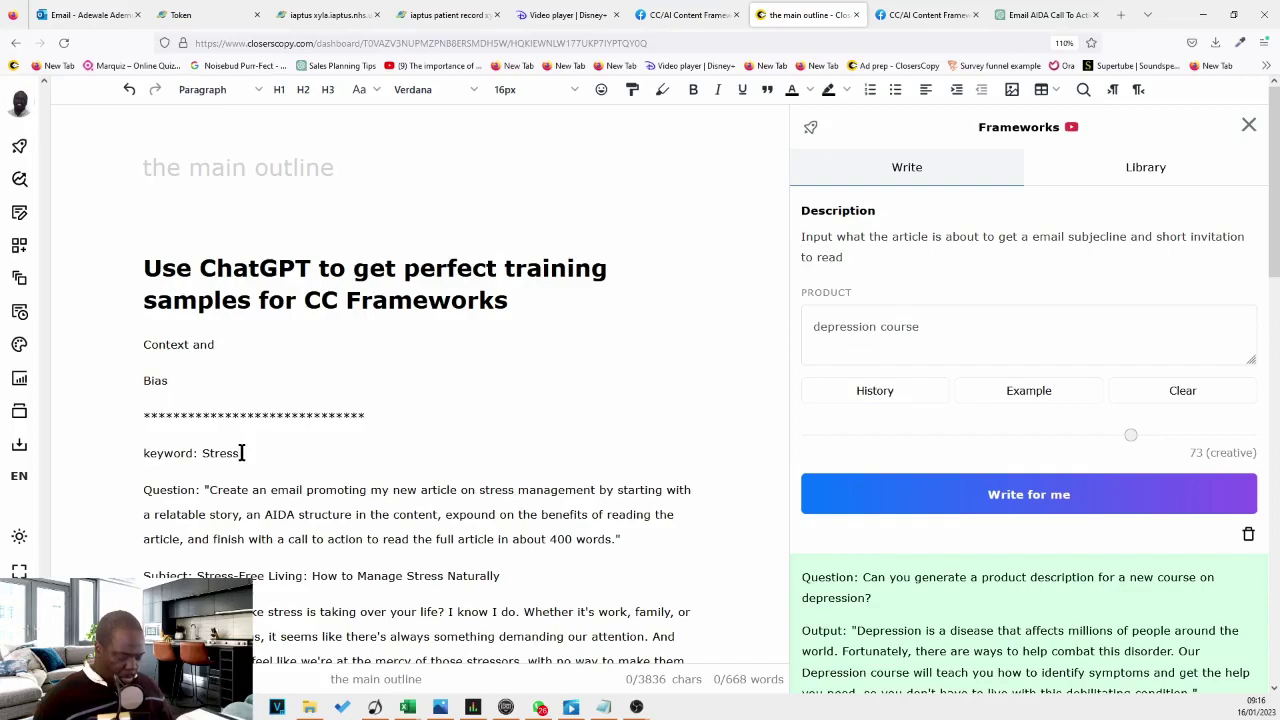
type(" management")
Step: Copy the "keyword:" label below the "###" separator and complete the line as "keyword: Healthy diet"
left_click_drag(202, 453, 103, 440)
key("ctrl+c")
scroll(103, 450, "down", 10)
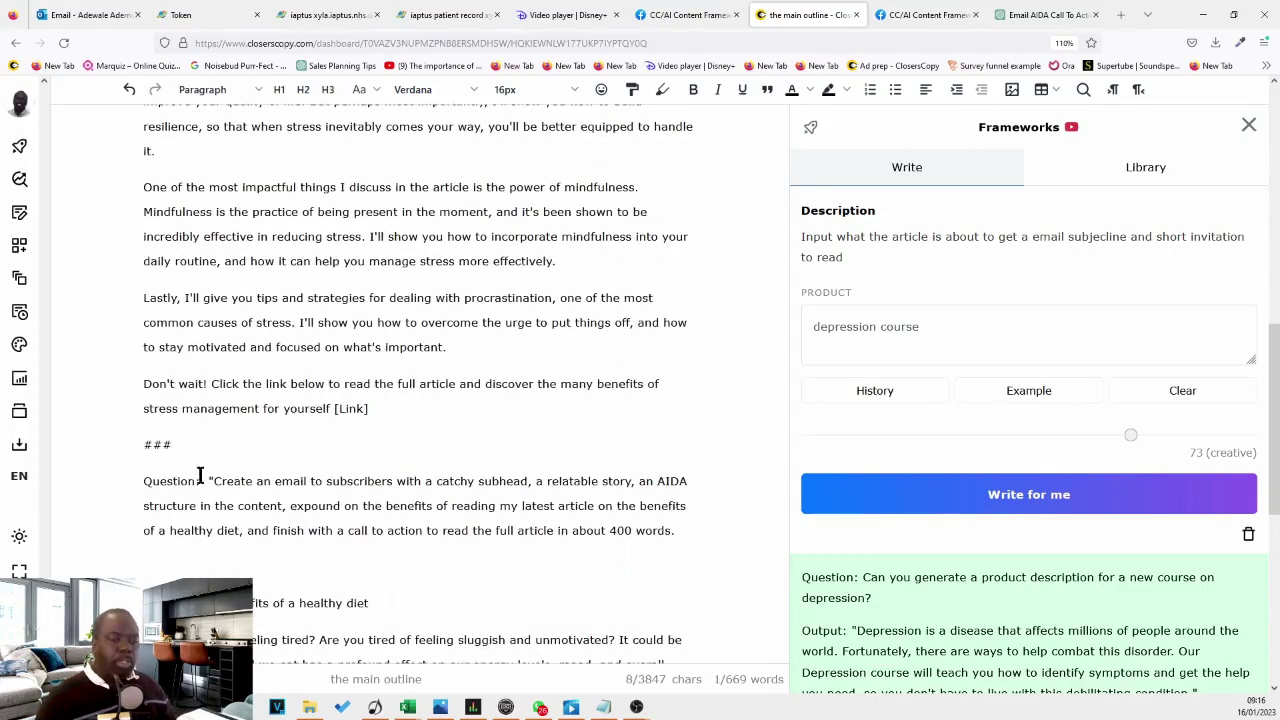
left_click(202, 437)
key("Return")
key("ctrl+v")
type("Healthy diet")
scroll(270, 495, "down", 1)
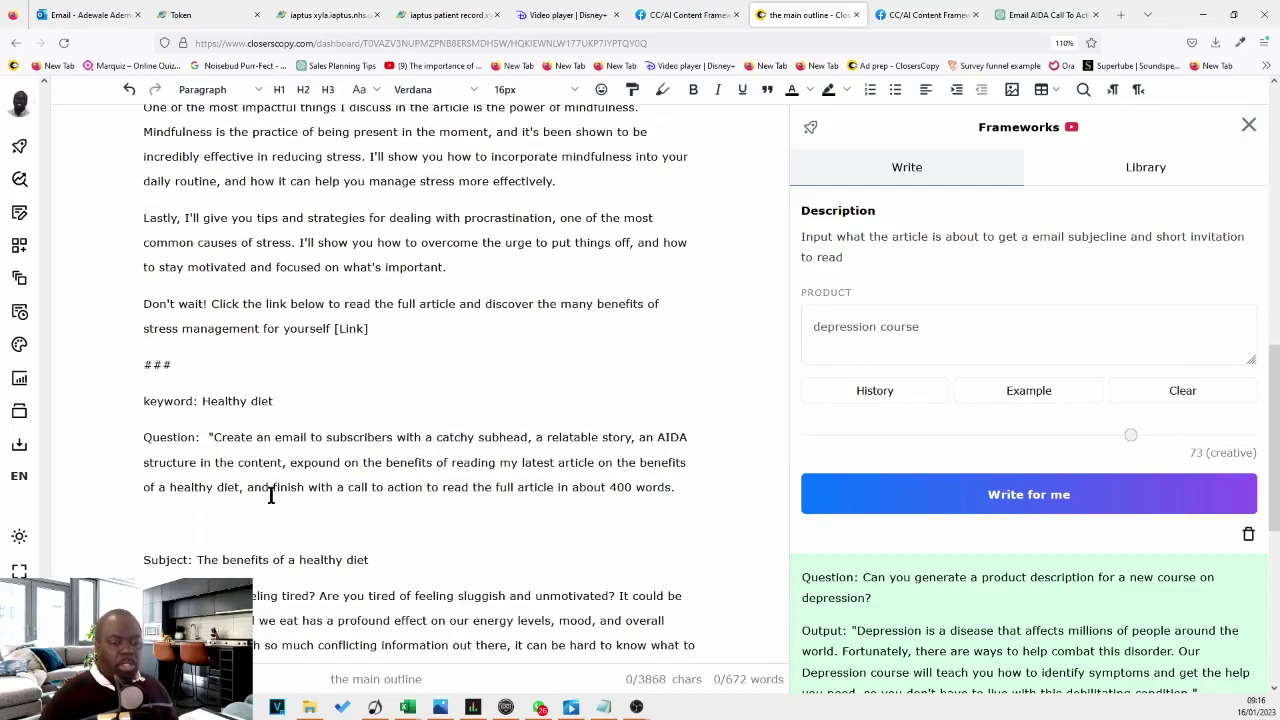
Step: Remove the empty line between the healthy diet question and its subject line
left_click_drag(241, 487, 174, 487)
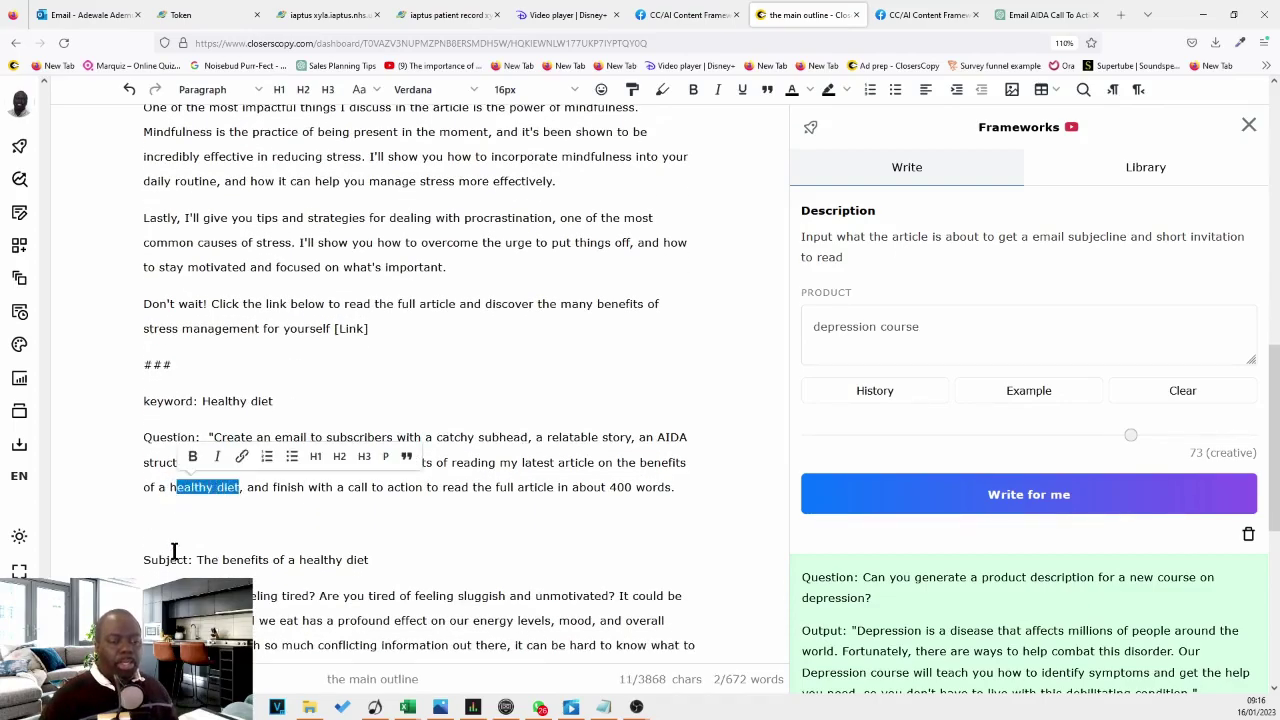
left_click(174, 532)
key("BackSpace")
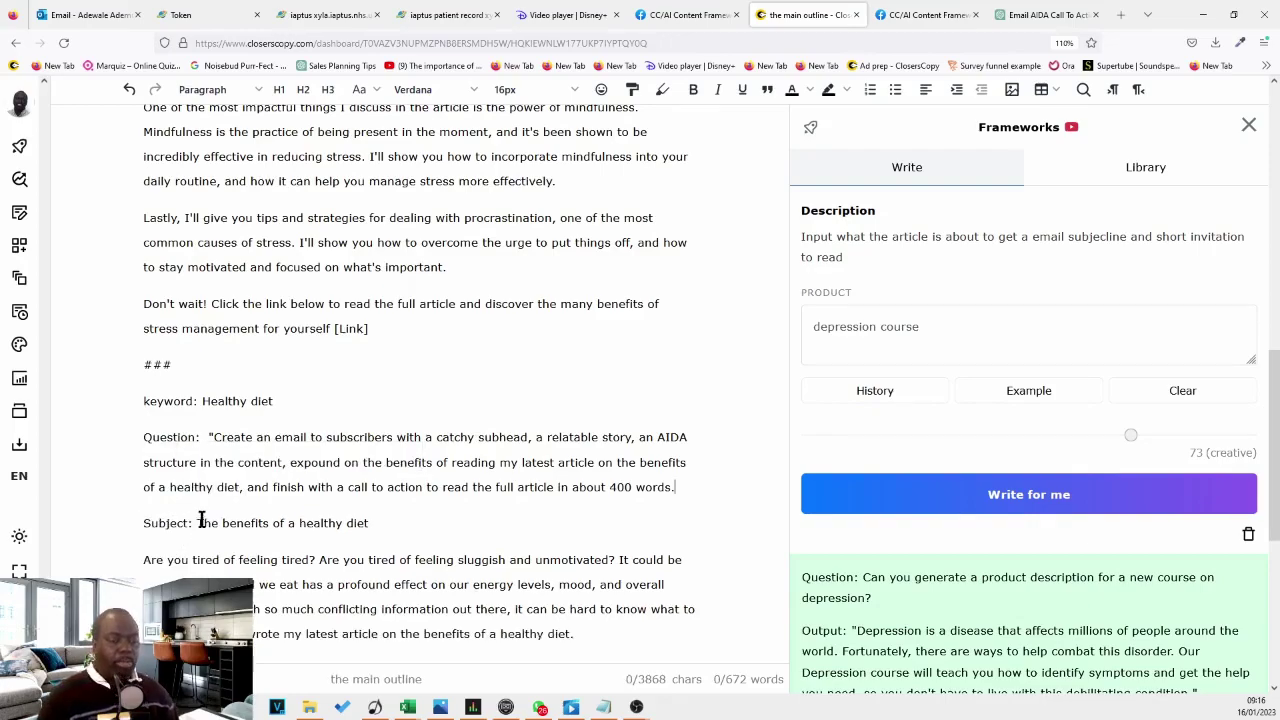
Step: Compare the "keyword: Healthy diet" line with the healthy diet question and the email below it
left_click_drag(249, 487, 168, 487)
left_click(186, 527)
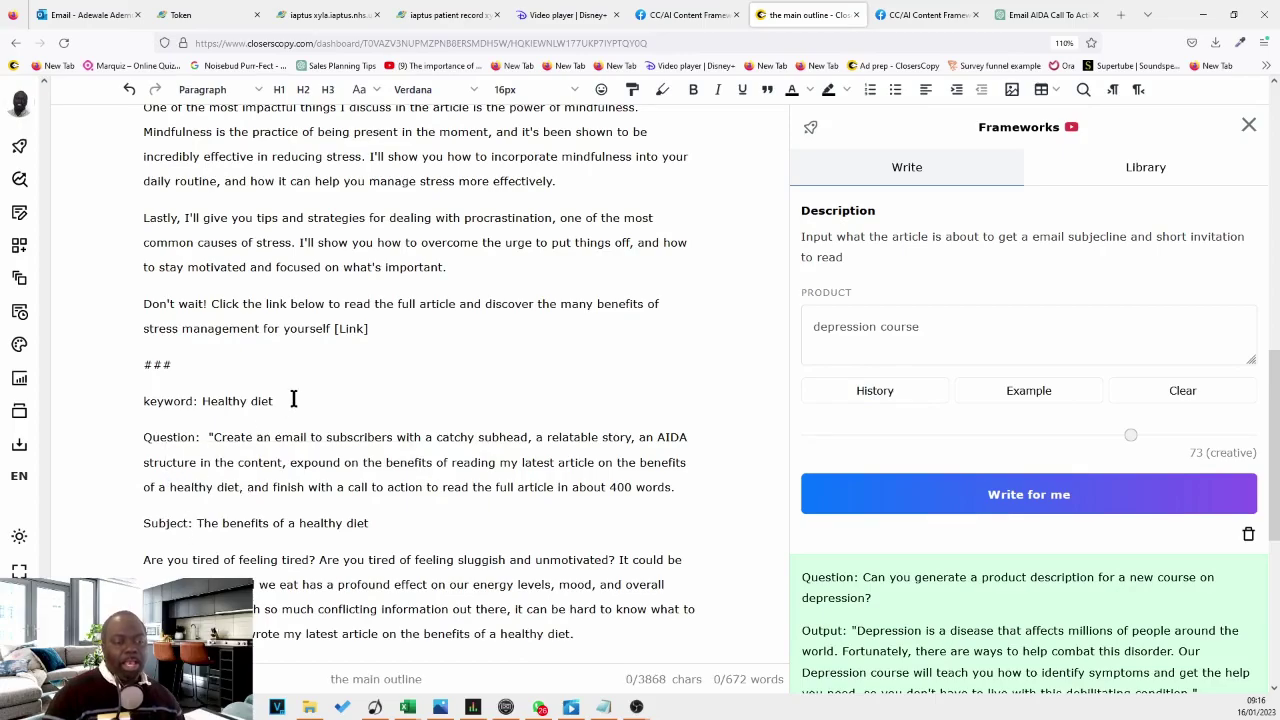
left_click_drag(273, 401, 204, 401)
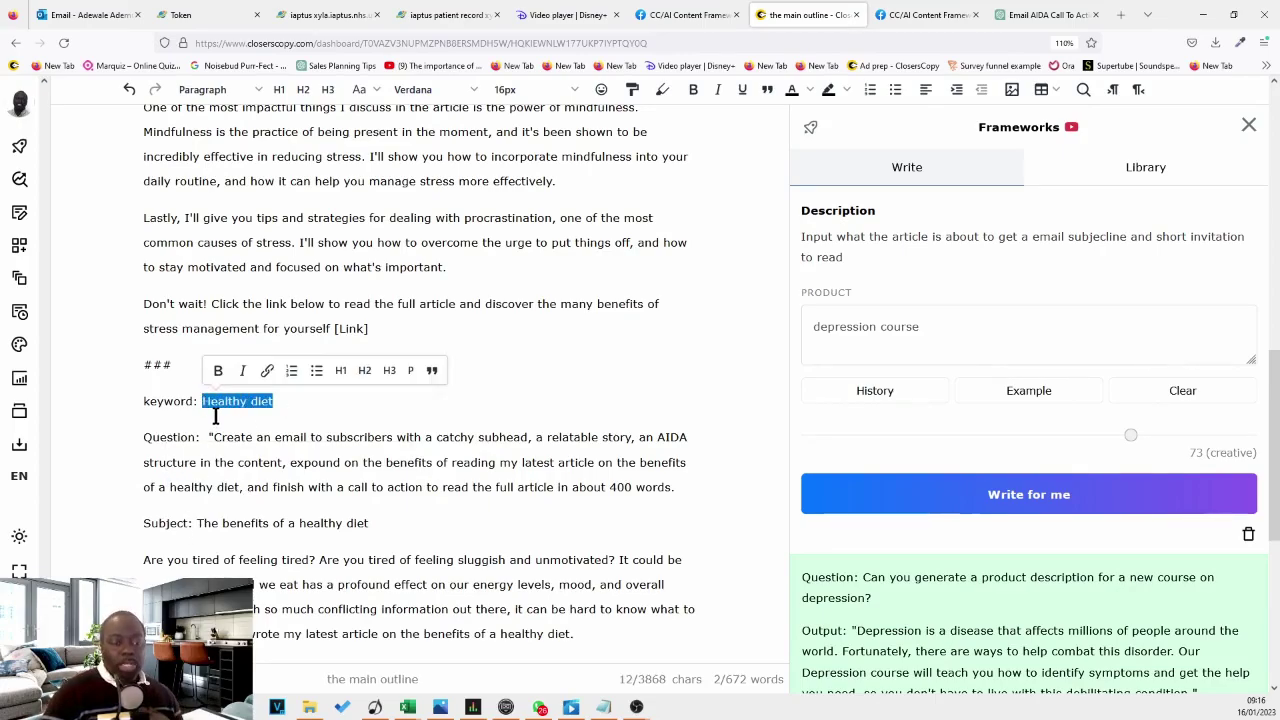
left_click_drag(143, 401, 299, 402)
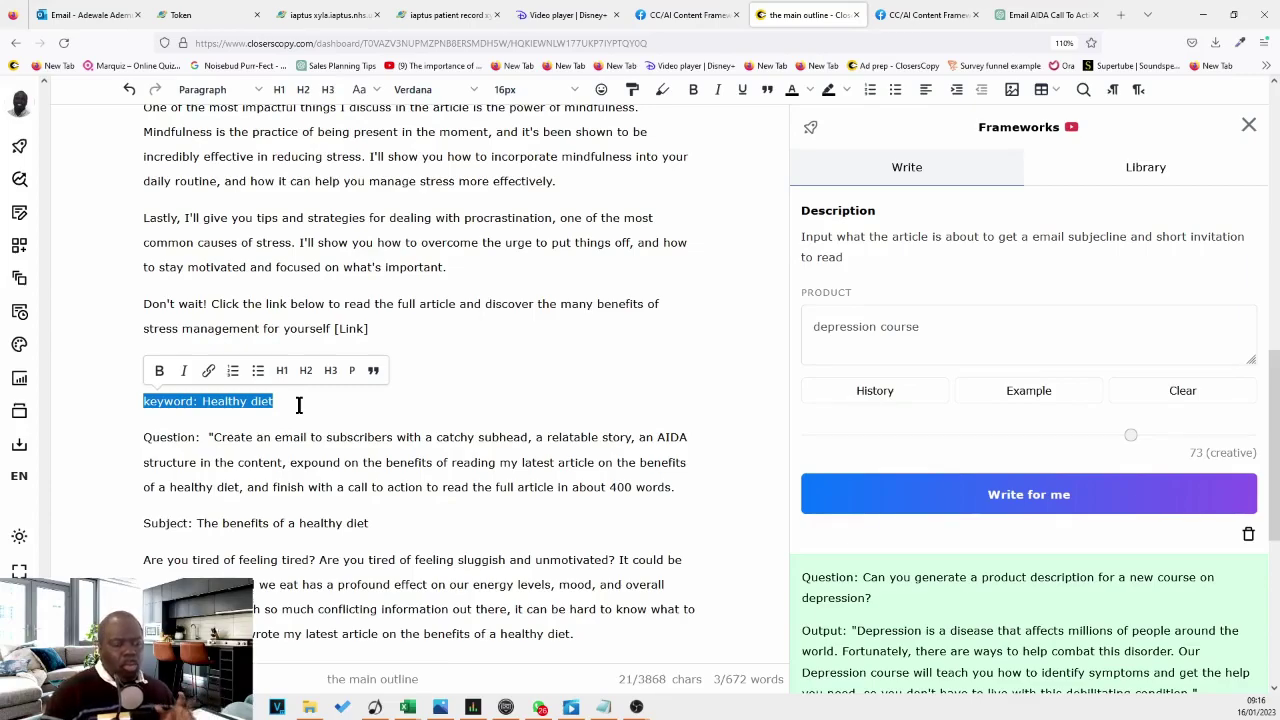
left_click(300, 404)
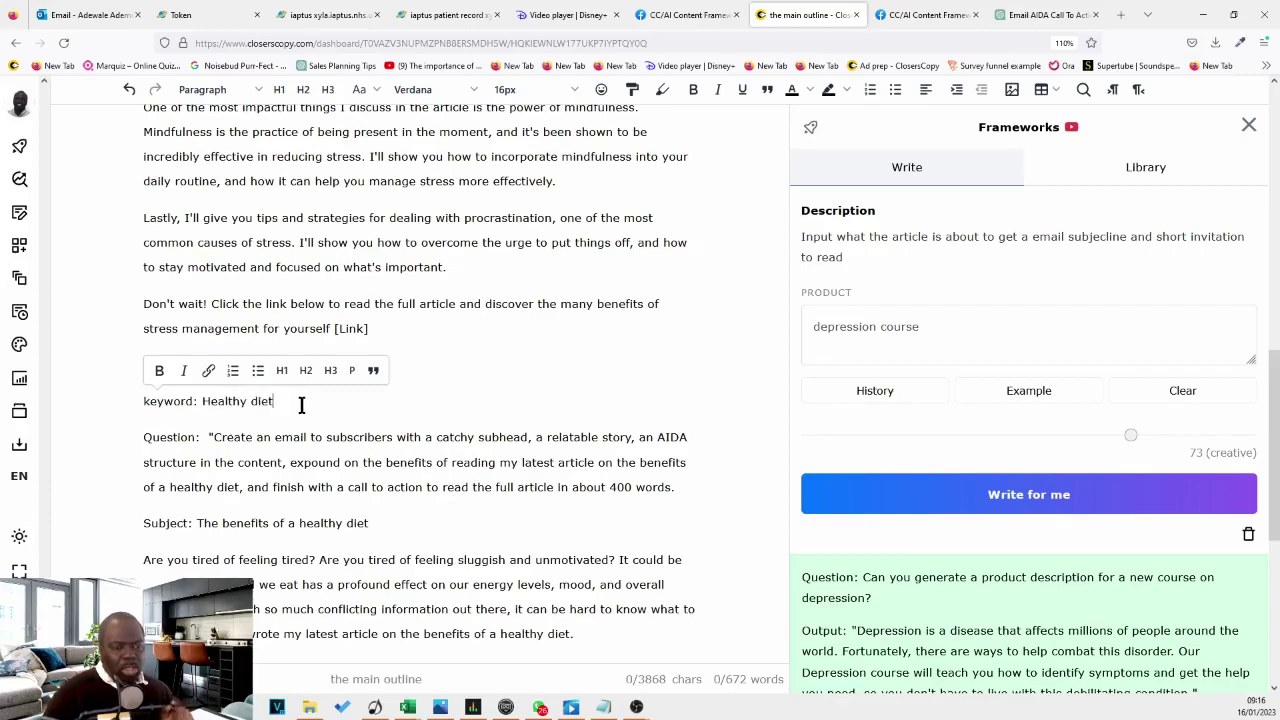
scroll(305, 402, "down", 3)
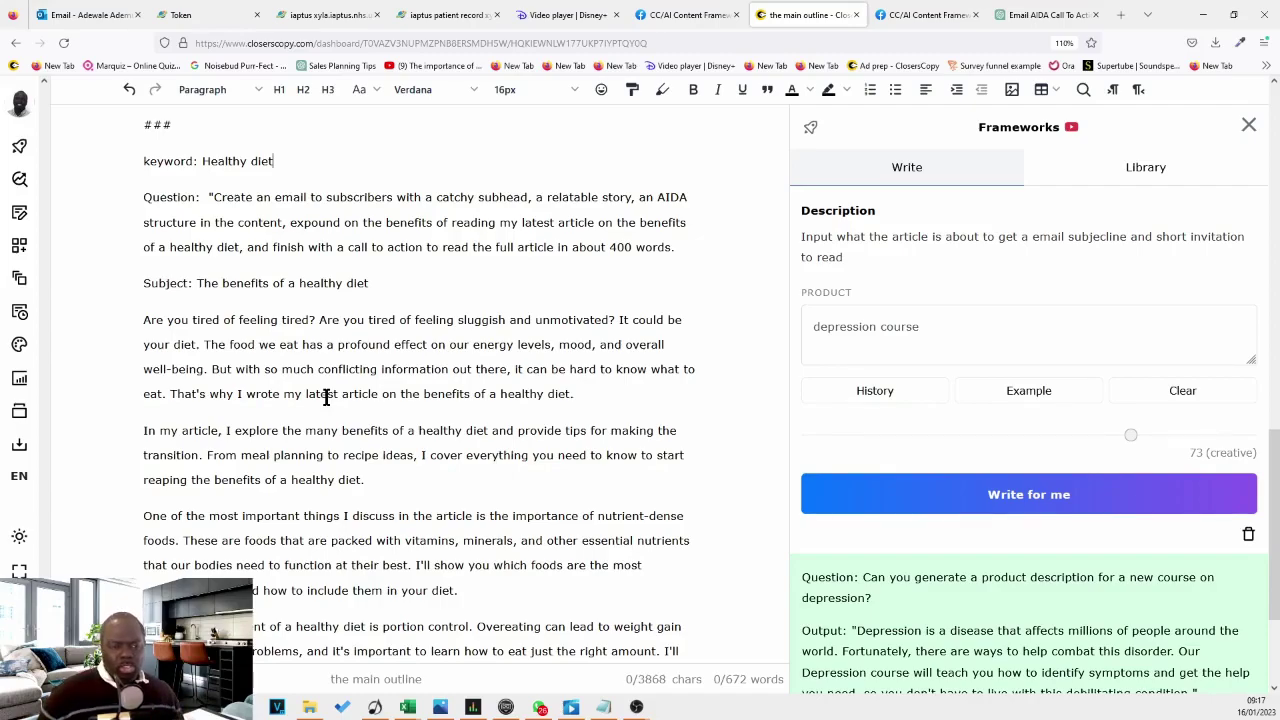
scroll(493, 417, "up", 2)
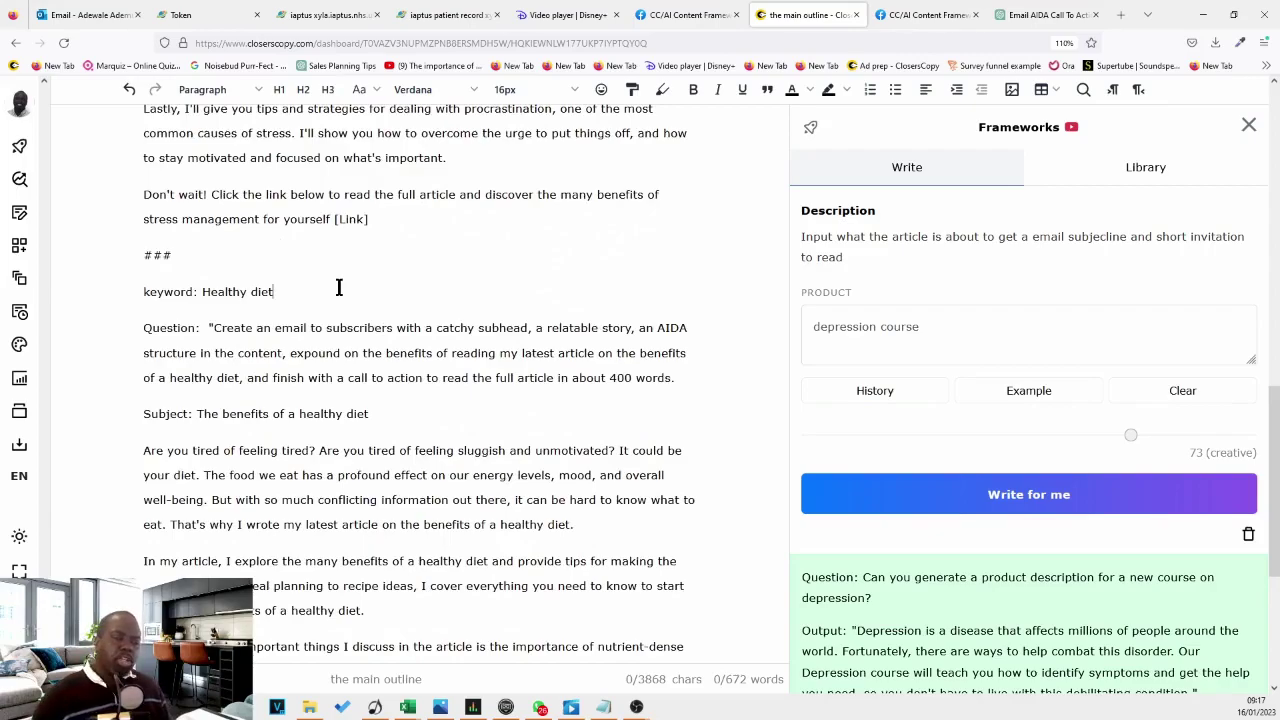
Step: Insert the line "main idea: Transitioning to a healthy diet" between the healthy diet keyword and its question
key("Return")
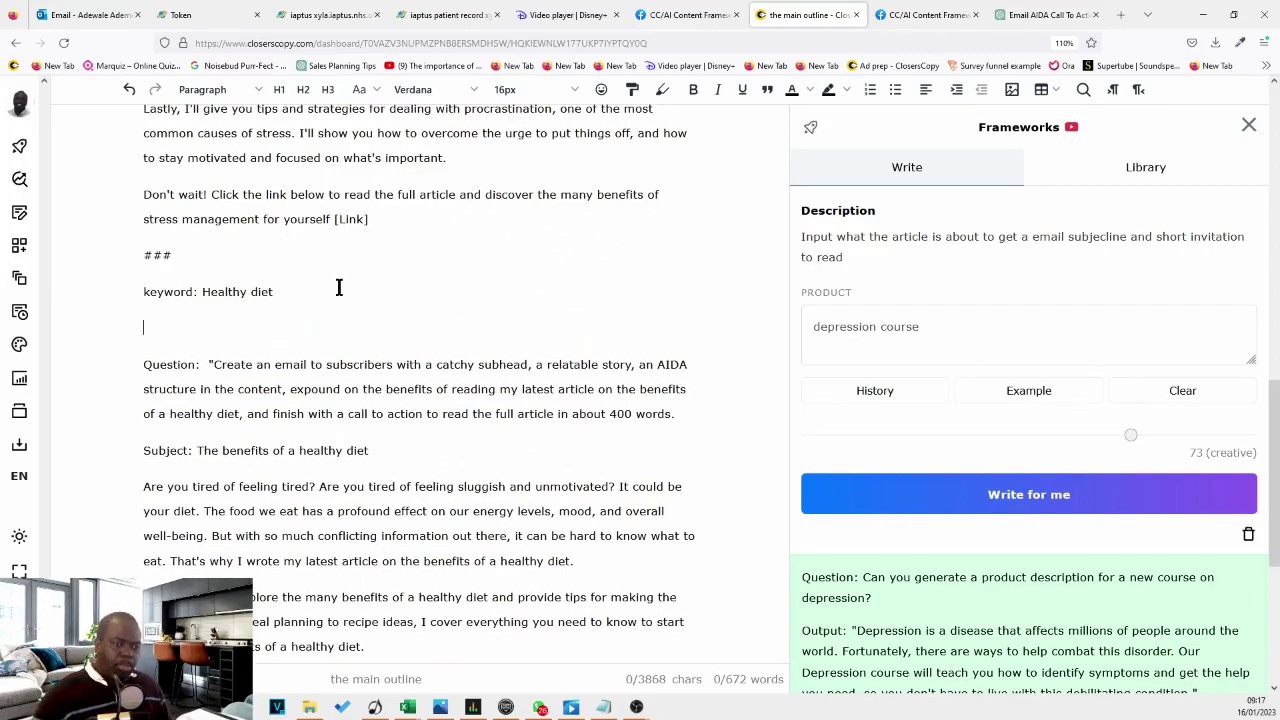
type("ma")
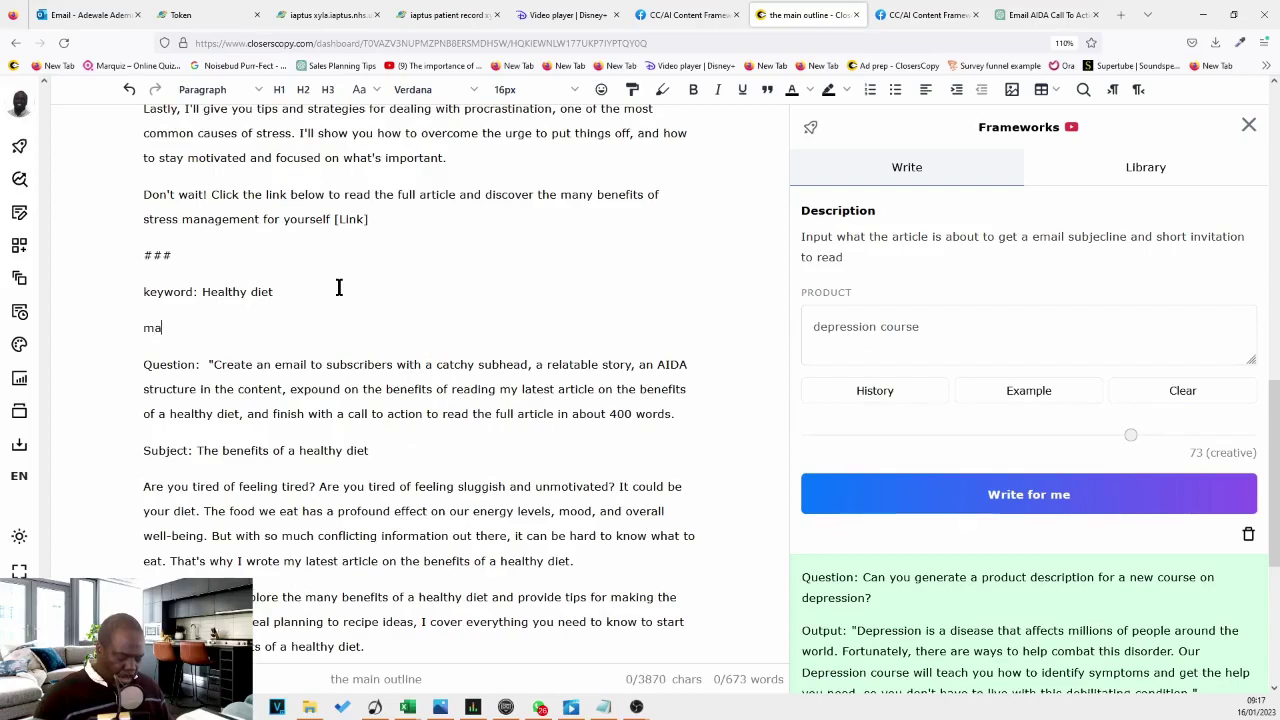
type("in ide")
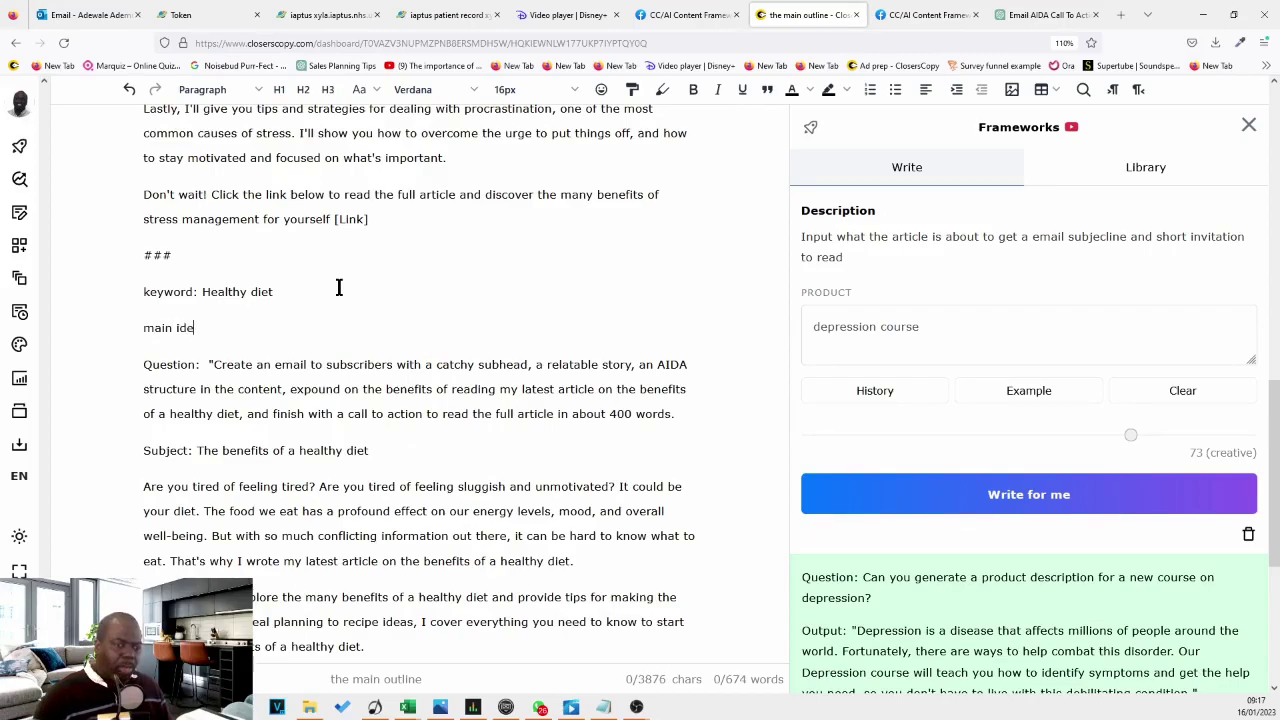
type("a")
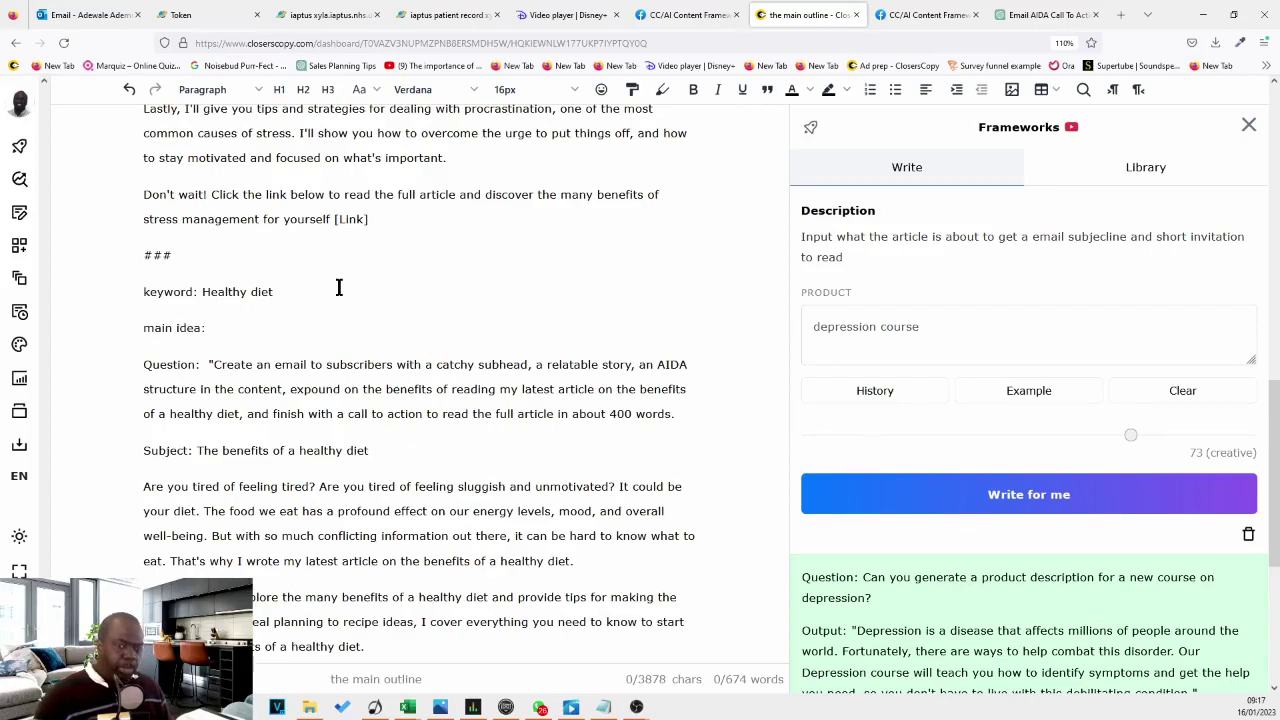
type(":")
type("Transitioning to a healthy diet")
Step: Copy the whole "main idea" line below "keyword: Stress management" in the first sample
key("shift+Home")
key("ctrl+c")
scroll(118, 406, "up", 1)
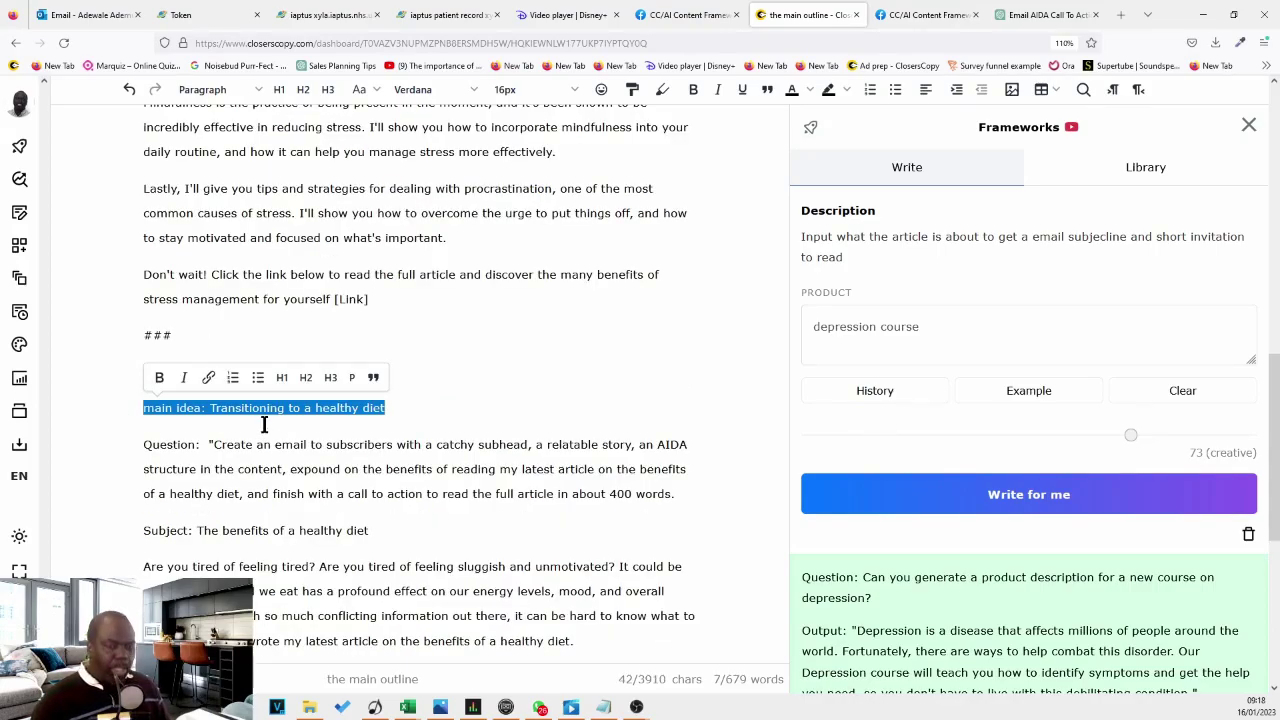
scroll(264, 420, "up", 2)
scroll(271, 409, "up", 6)
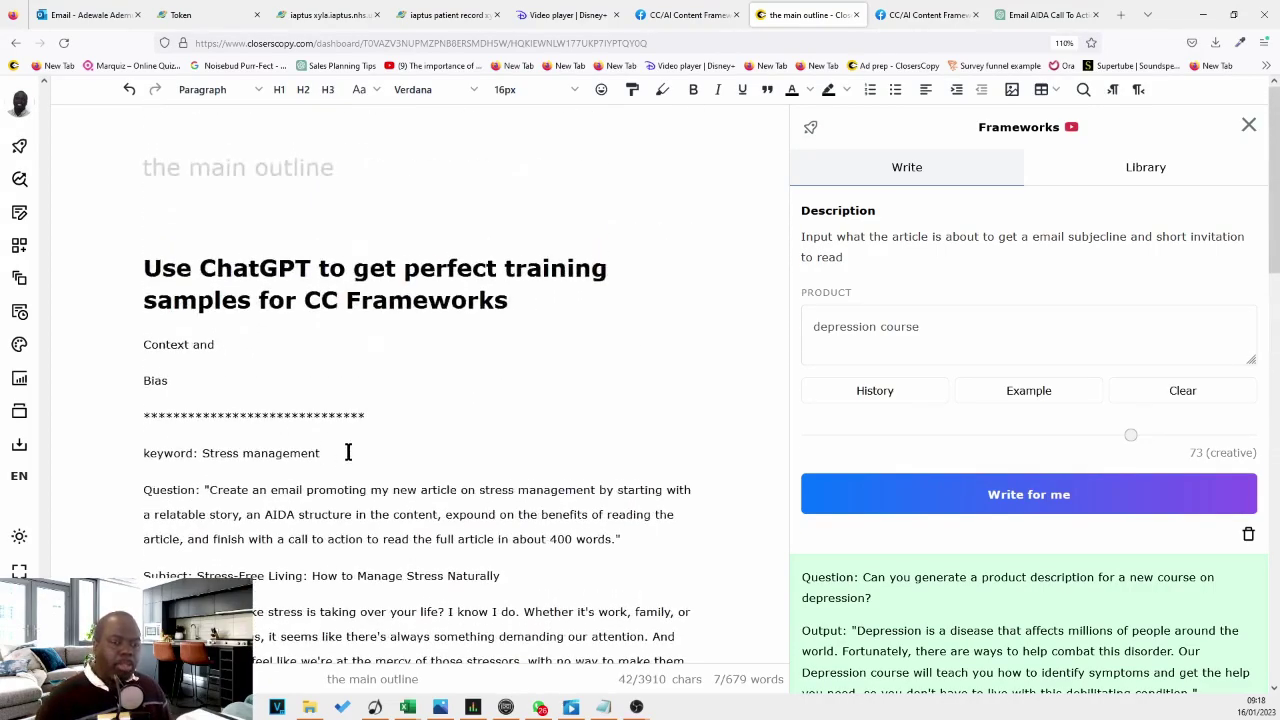
key("ctrl+v")
scroll(349, 450, "down", 5)
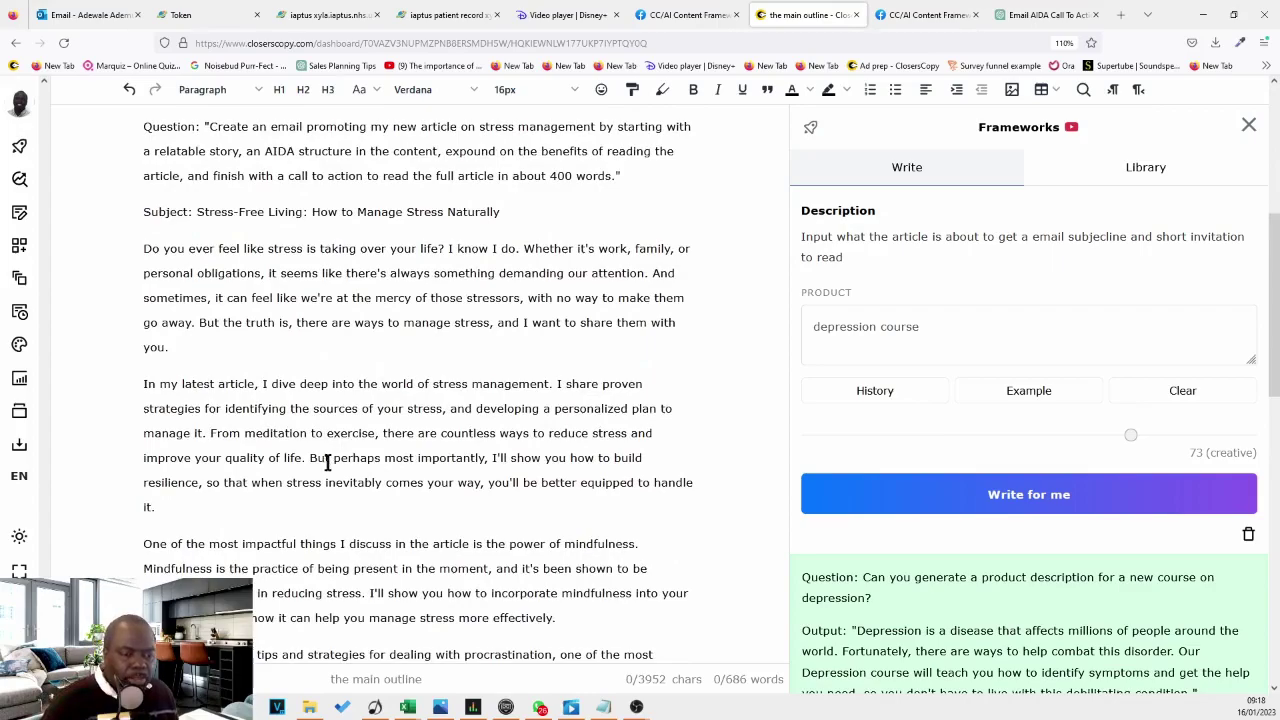
Step: Change the main idea of the stress management sample to "Proven strategies for managing stress"
key("ctrl+shift+Left")
key("ctrl+shift+Left")
key("ctrl+shift+Left")
key("ctrl+shift+Left")
key("ctrl+shift+Left")
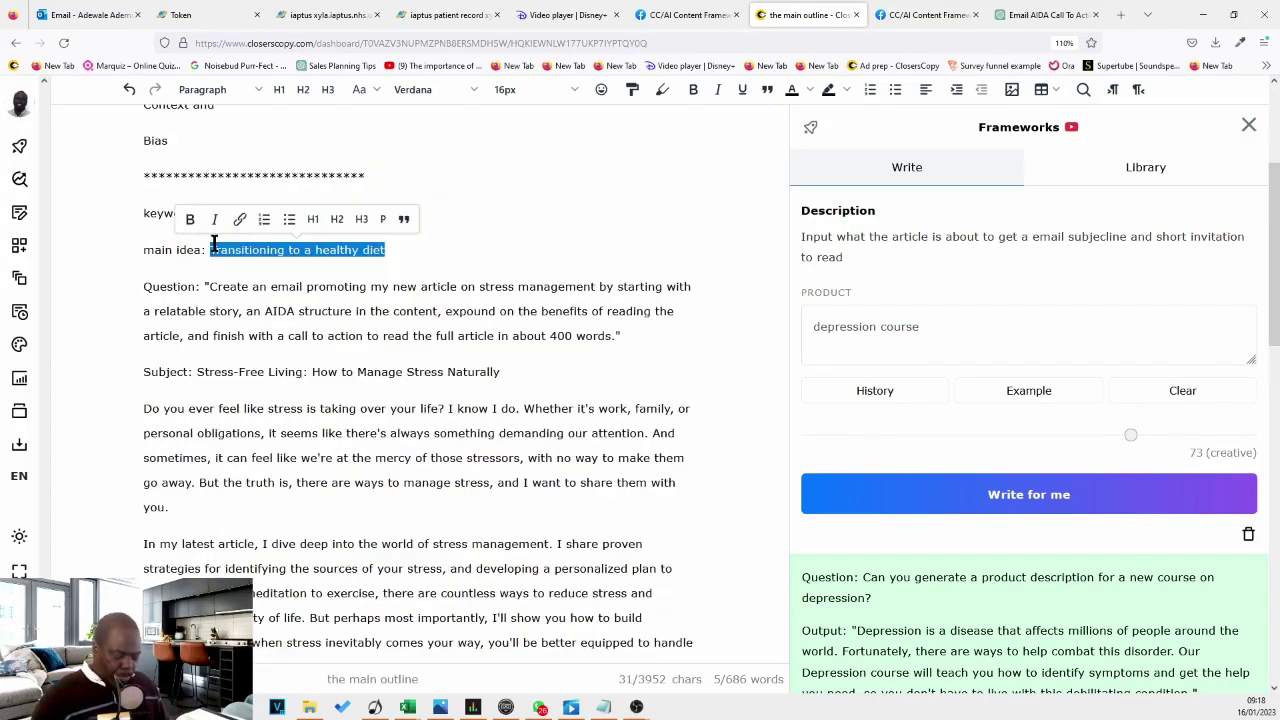
type("S")
type("rove str")
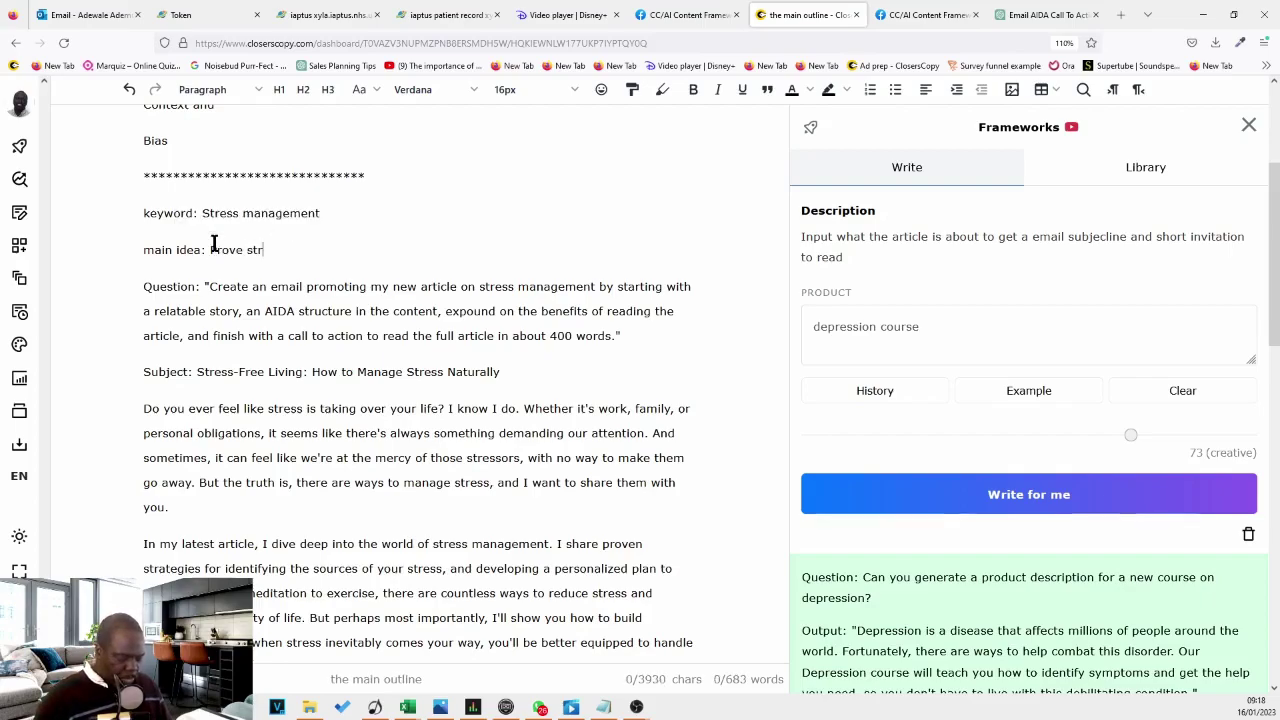
key("BackSpace")
key("BackSpace")
key("BackSpace")
key("BackSpace")
type("n strategies for managing stress")
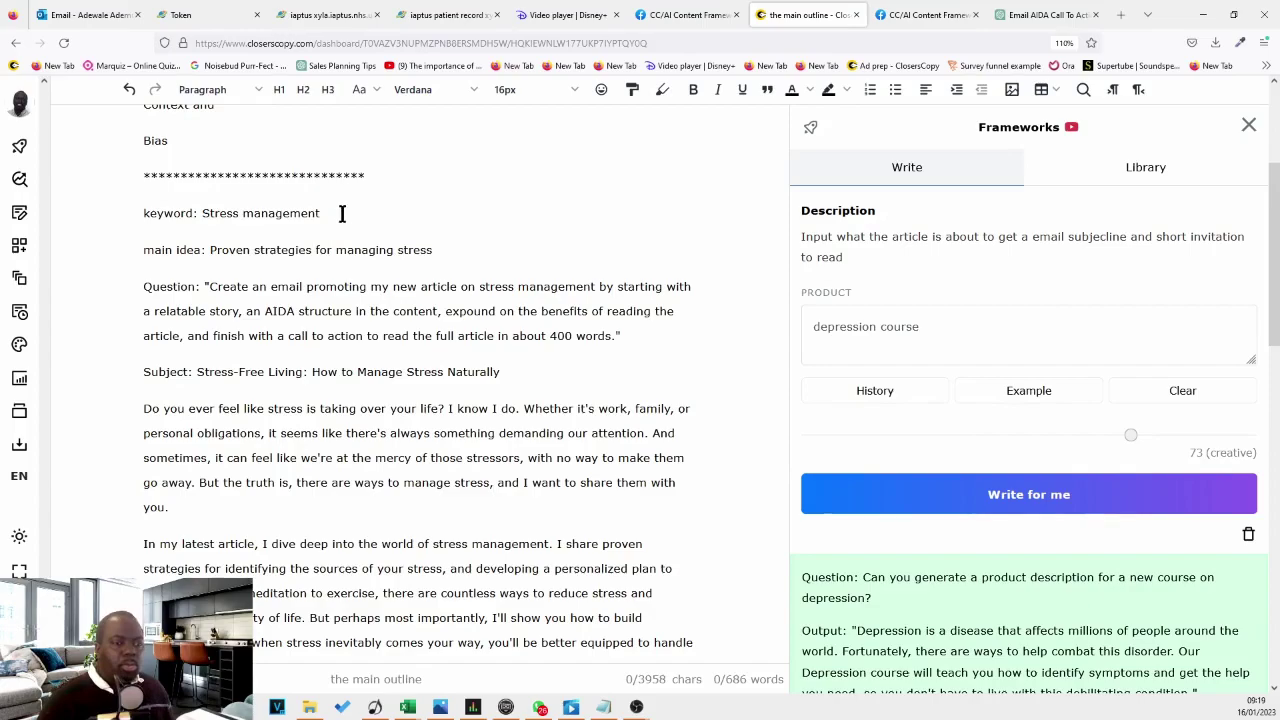
Step: Review the stress management sample's keyword, main idea, question, subject line and email text
left_click_drag(322, 213, 127, 213)
left_click(466, 240)
left_click_drag(466, 240, 92, 254)
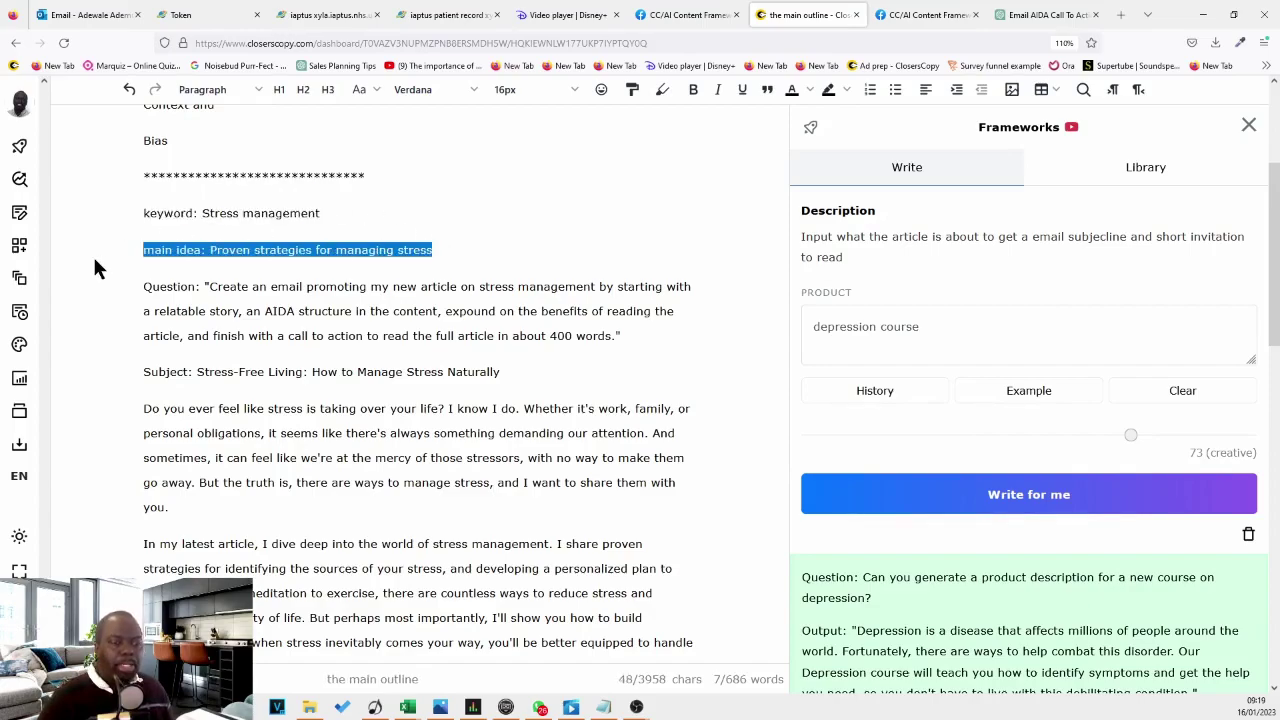
left_click(258, 270)
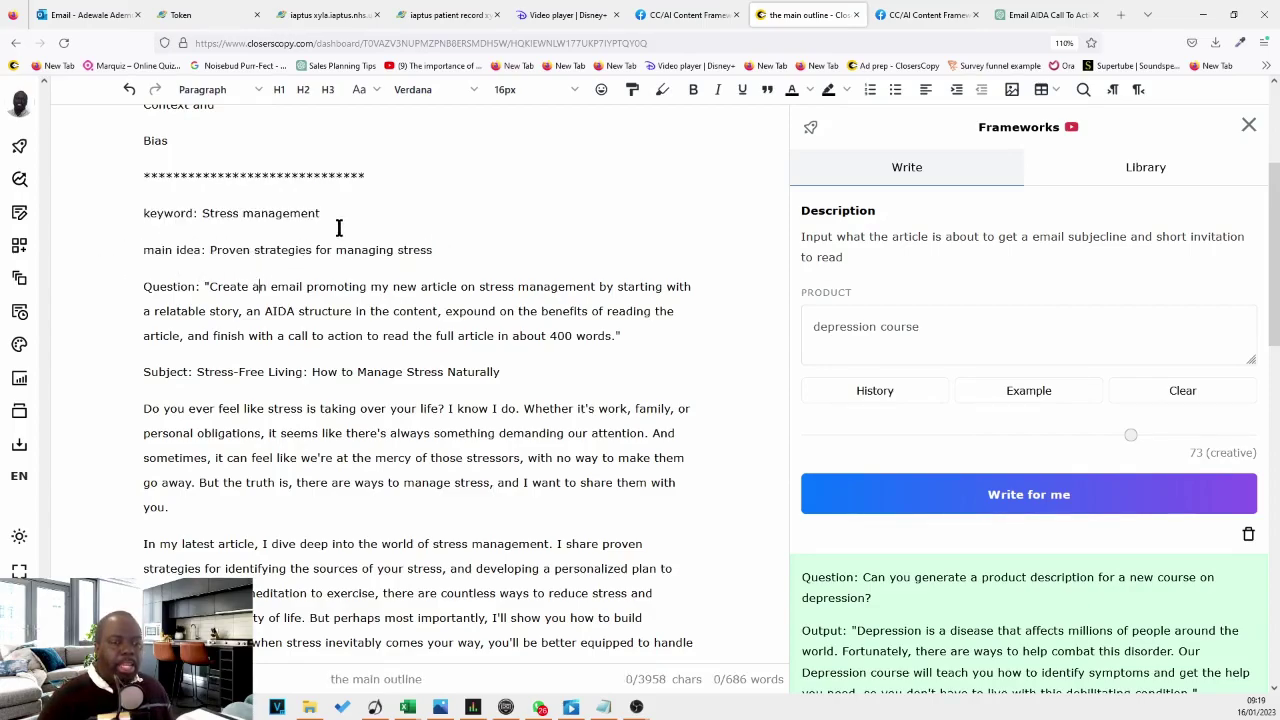
left_click_drag(457, 249, 127, 233)
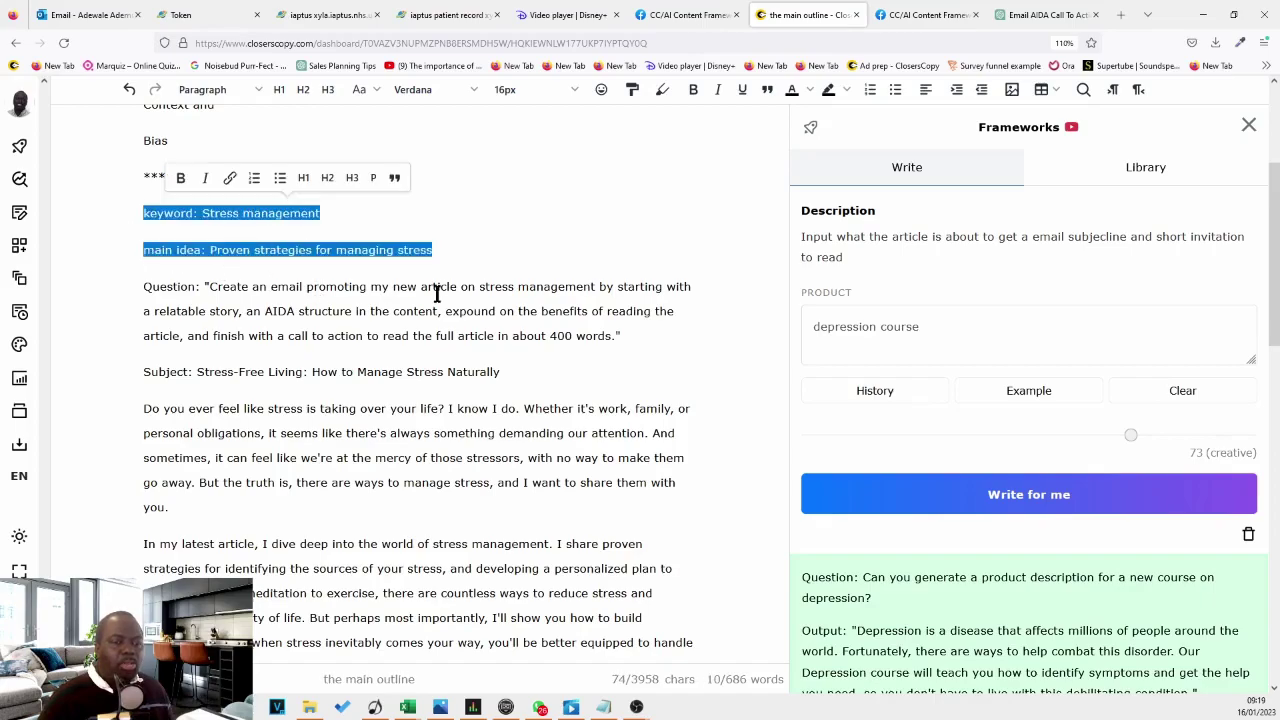
left_click_drag(624, 334, 203, 287)
left_click(316, 352)
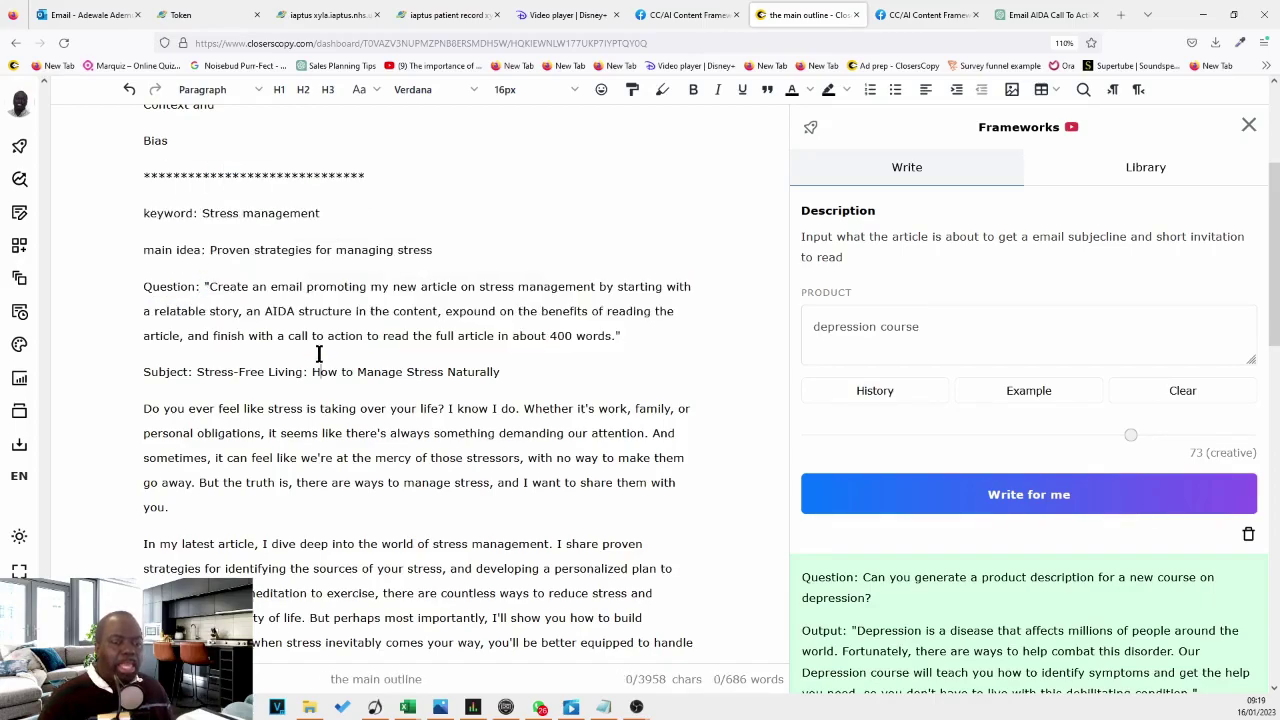
left_click_drag(623, 352, 690, 642)
left_click(601, 413)
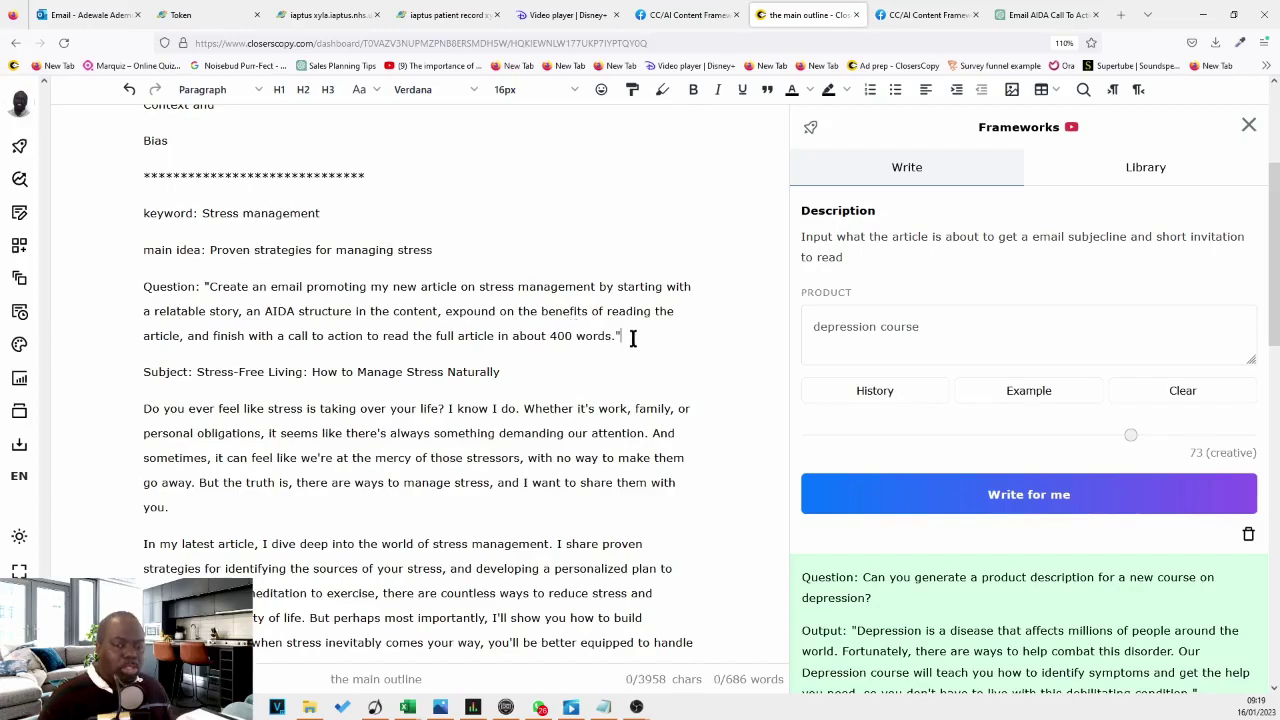
left_click_drag(634, 336, 127, 295)
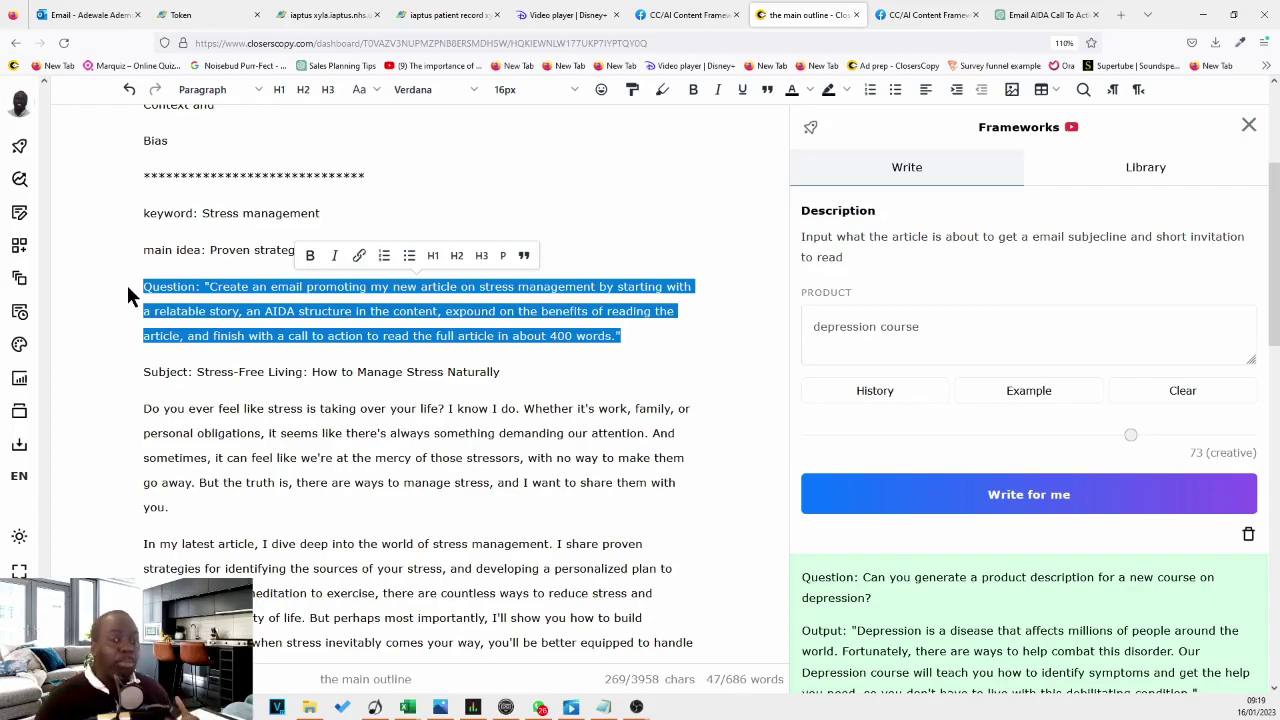
left_click_drag(621, 336, 141, 287)
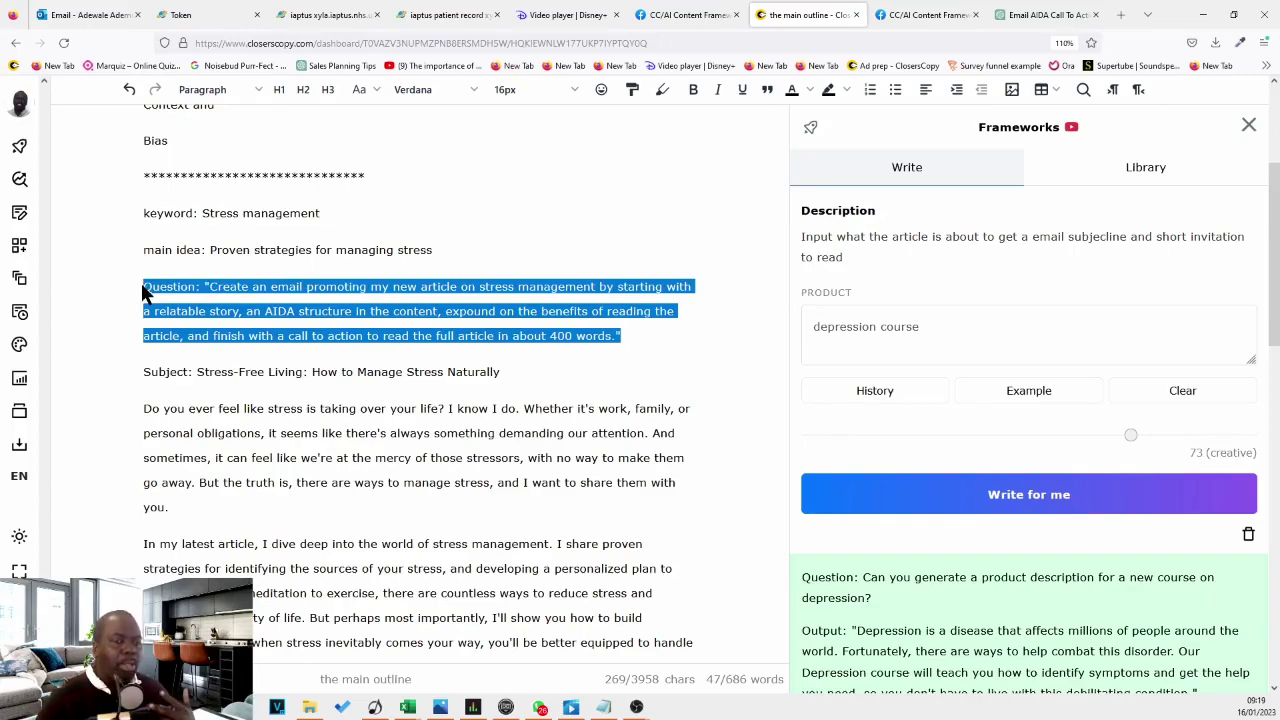
left_click(227, 200)
left_click_drag(208, 213, 320, 213)
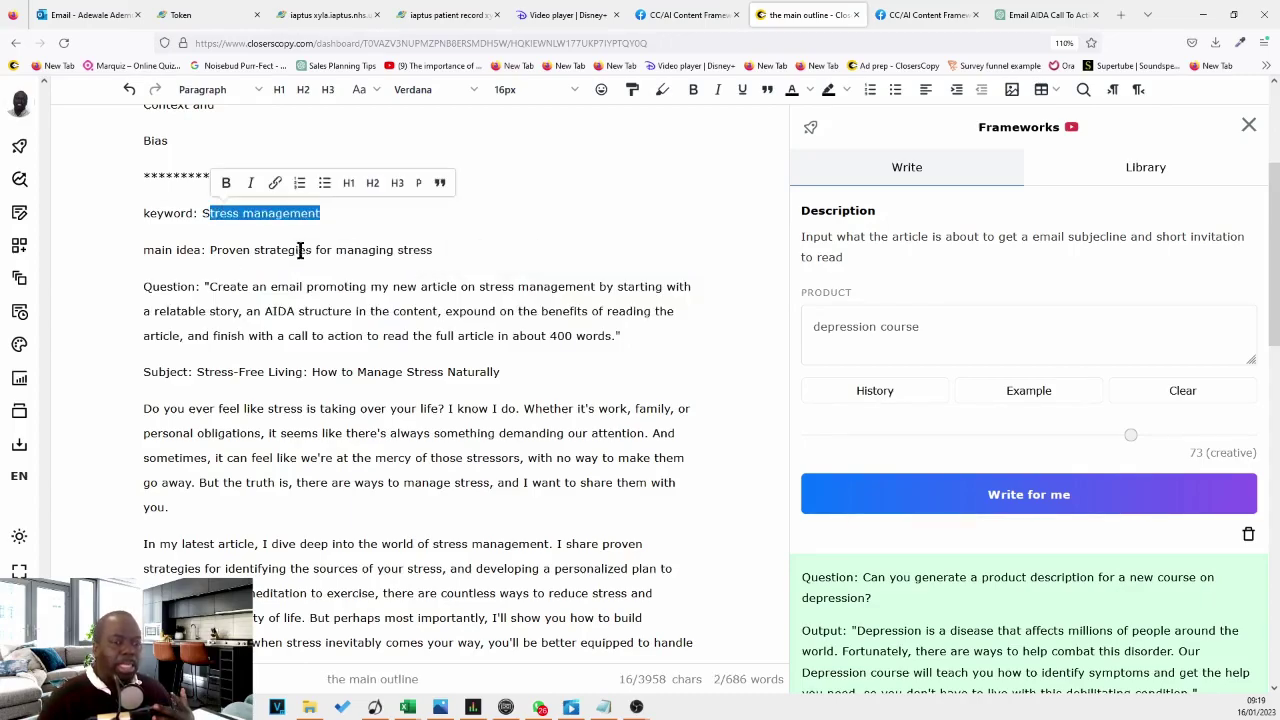
left_click_drag(214, 250, 463, 250)
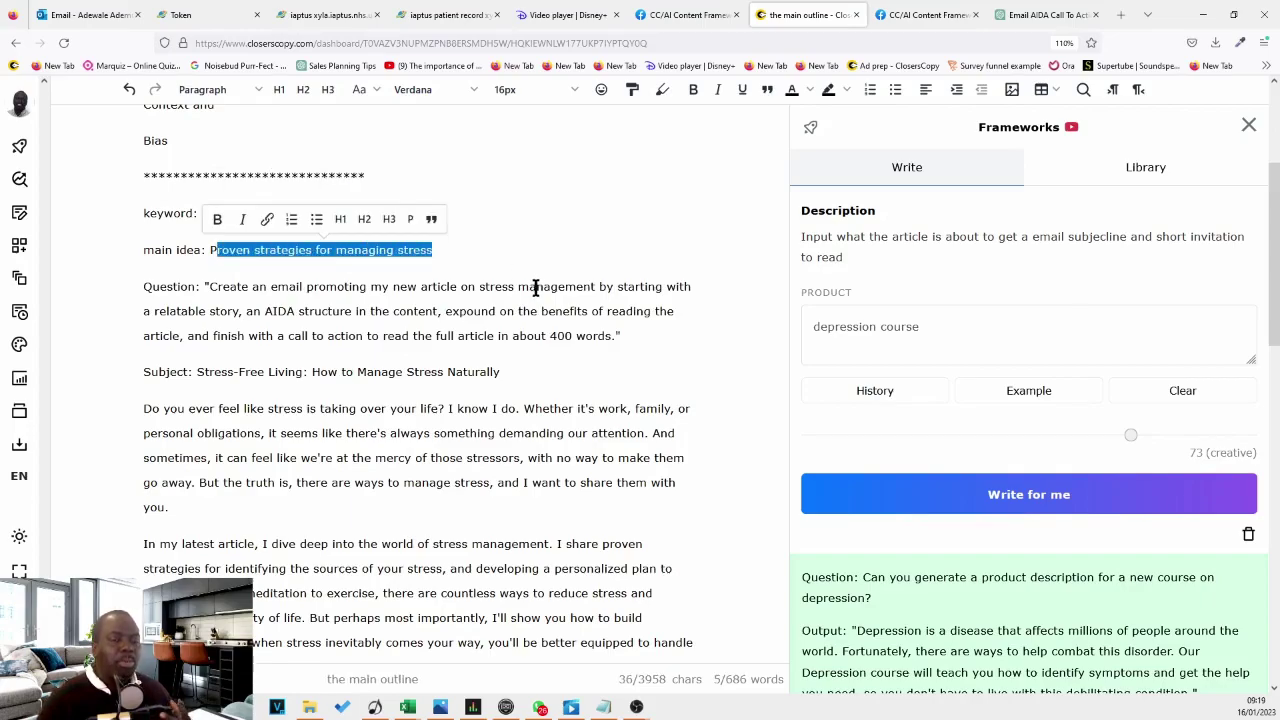
left_click(657, 287)
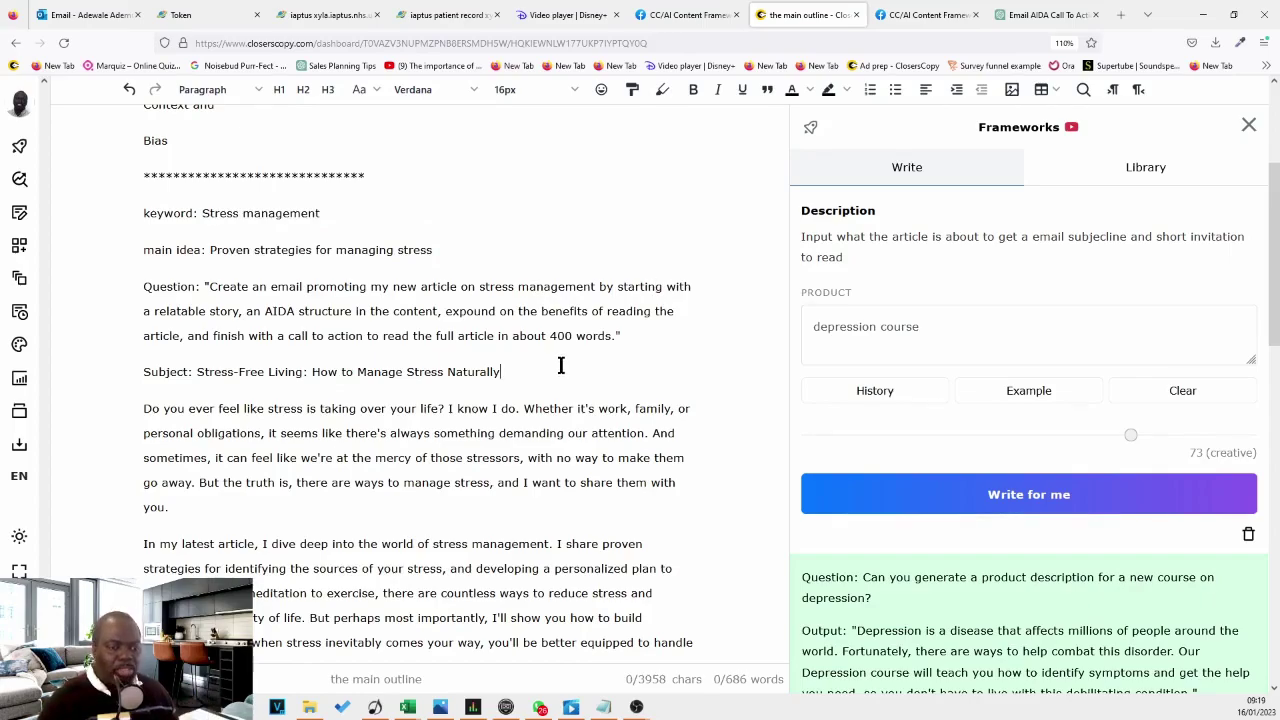
scroll(561, 366, "down", 2)
scroll(549, 323, "down", 1)
scroll(549, 323, "up", 1)
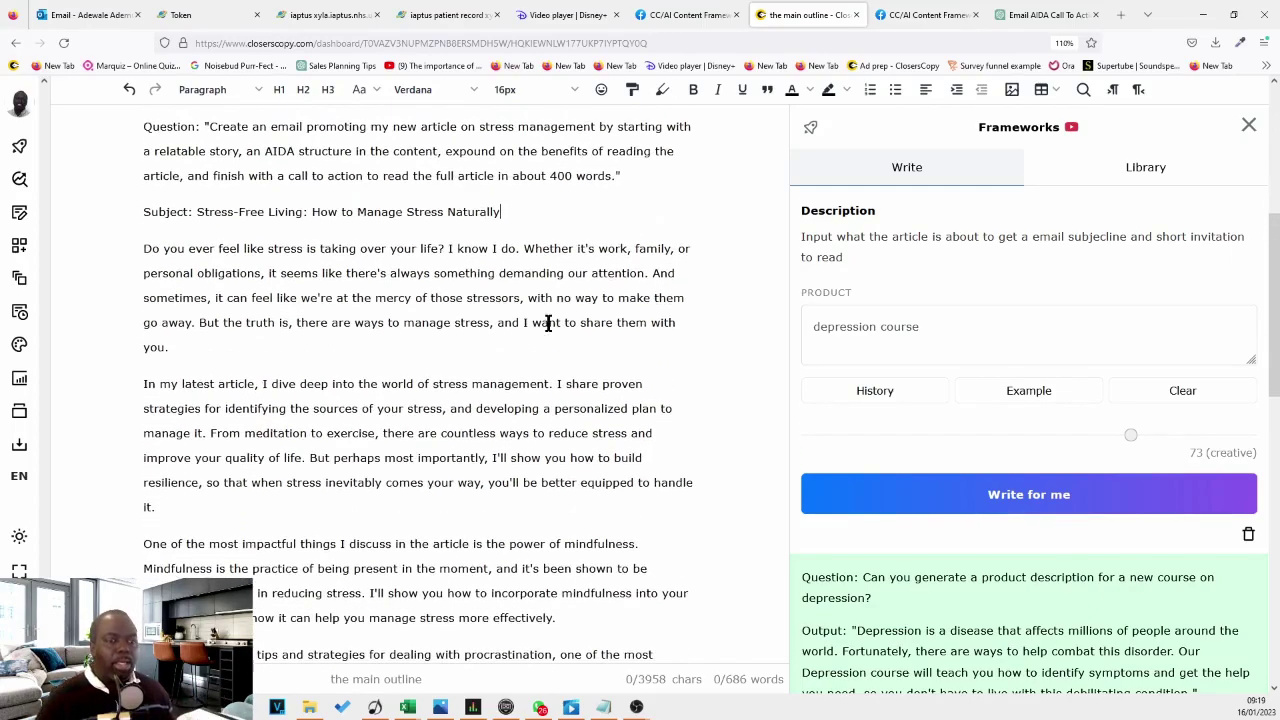
scroll(548, 323, "up", 2)
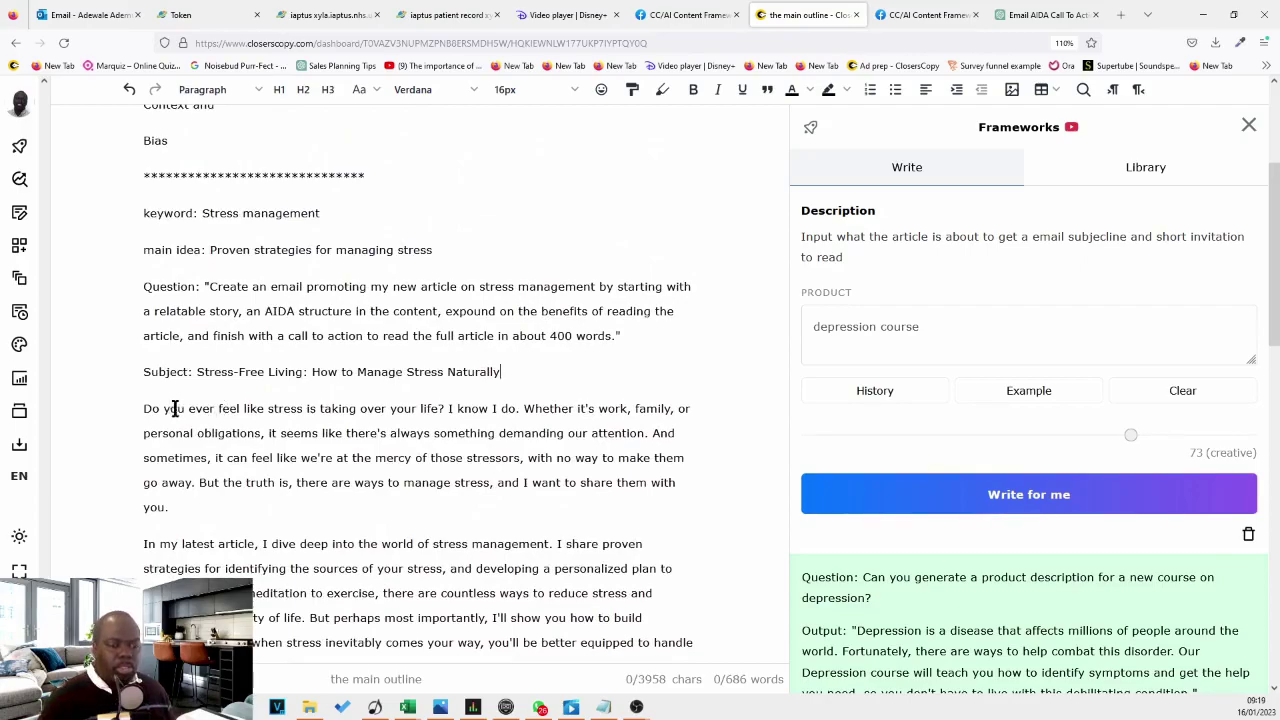
Step: Add the label "Email body:" before the opening paragraph of the stress management and healthy diet emails
left_click(143, 408)
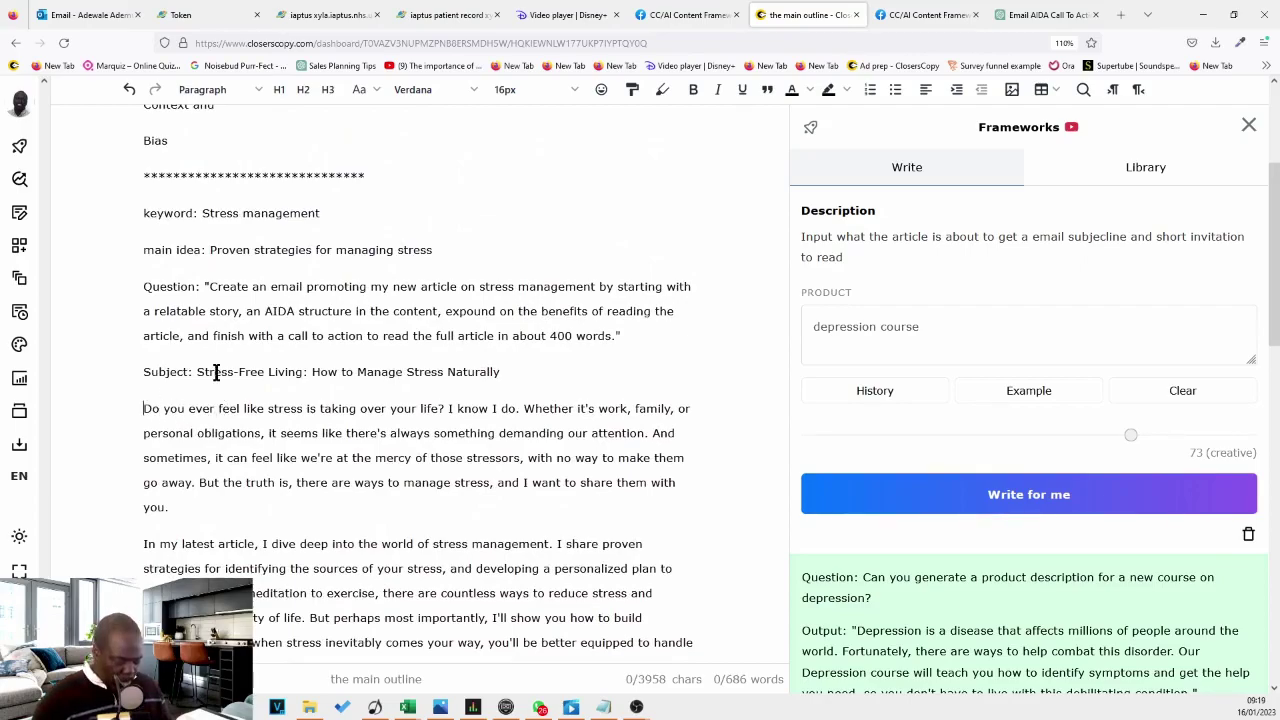
type("Email bo")
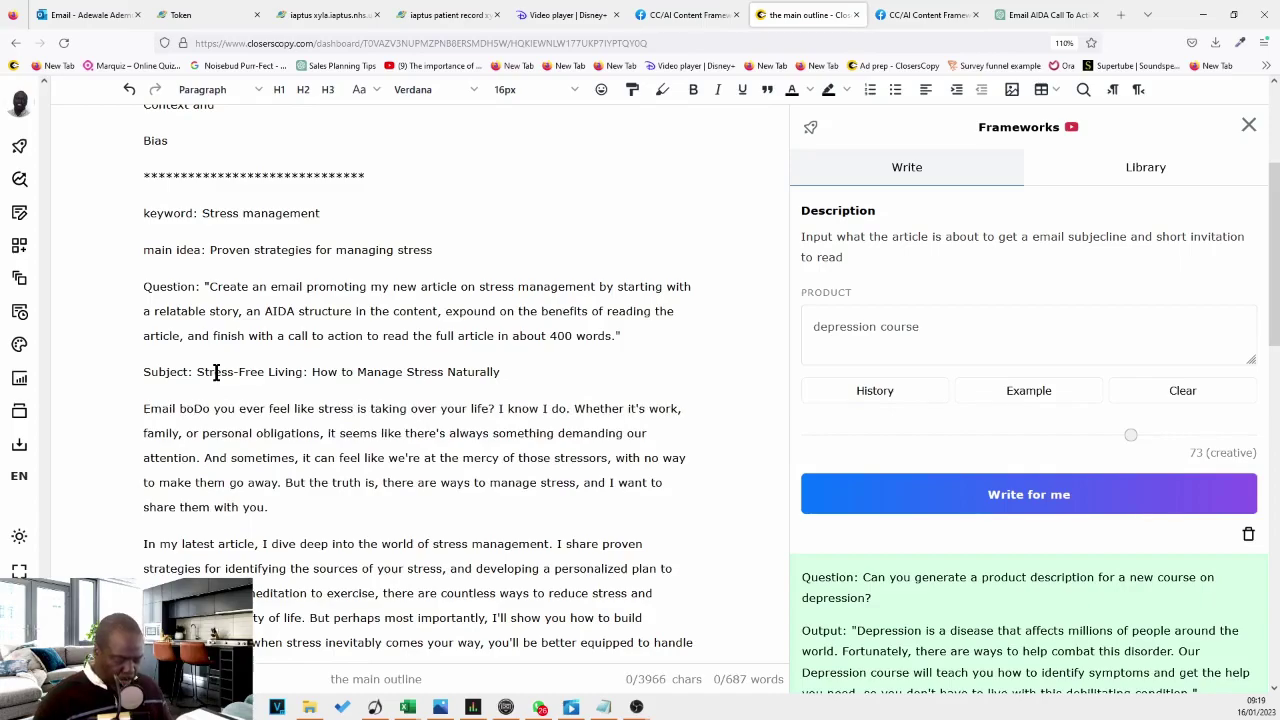
scroll(214, 371, "down", 10)
Step: Copy the healthy diet keyword and main idea lines to the end of the document, below a "###" separator
left_click_drag(386, 430, 122, 393)
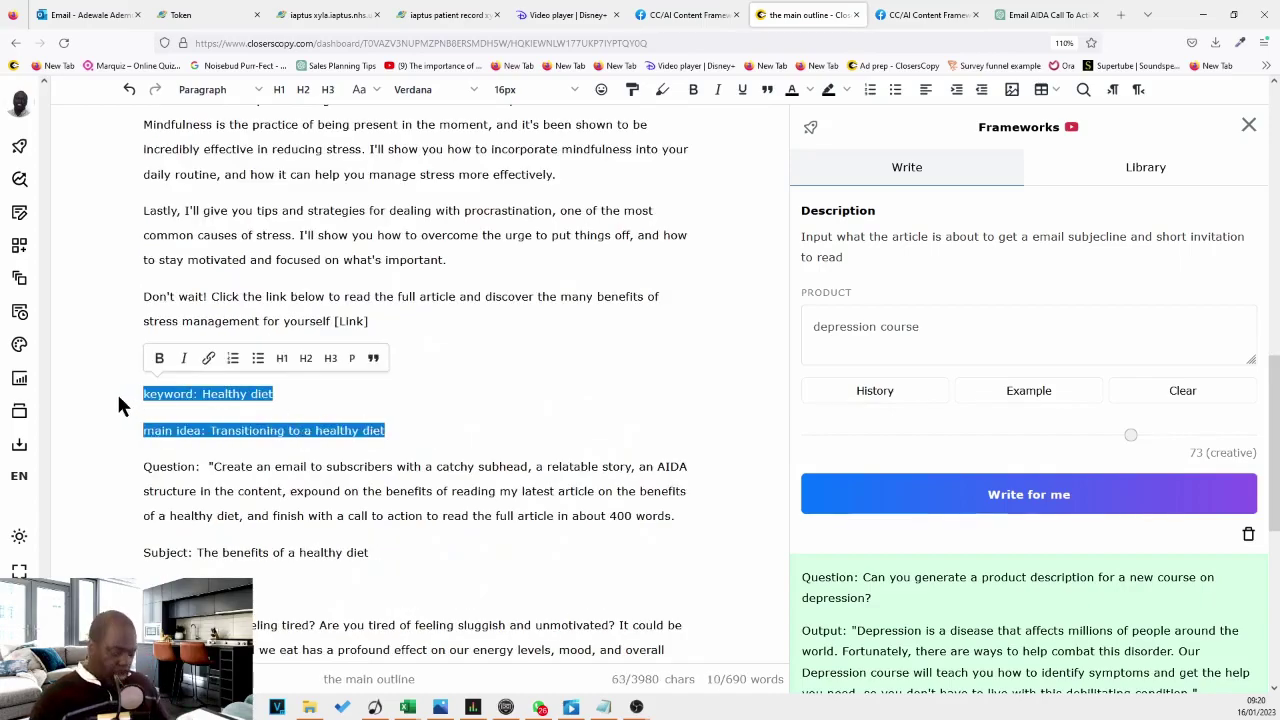
key("ctrl+minus")
scroll(309, 394, "down", 3)
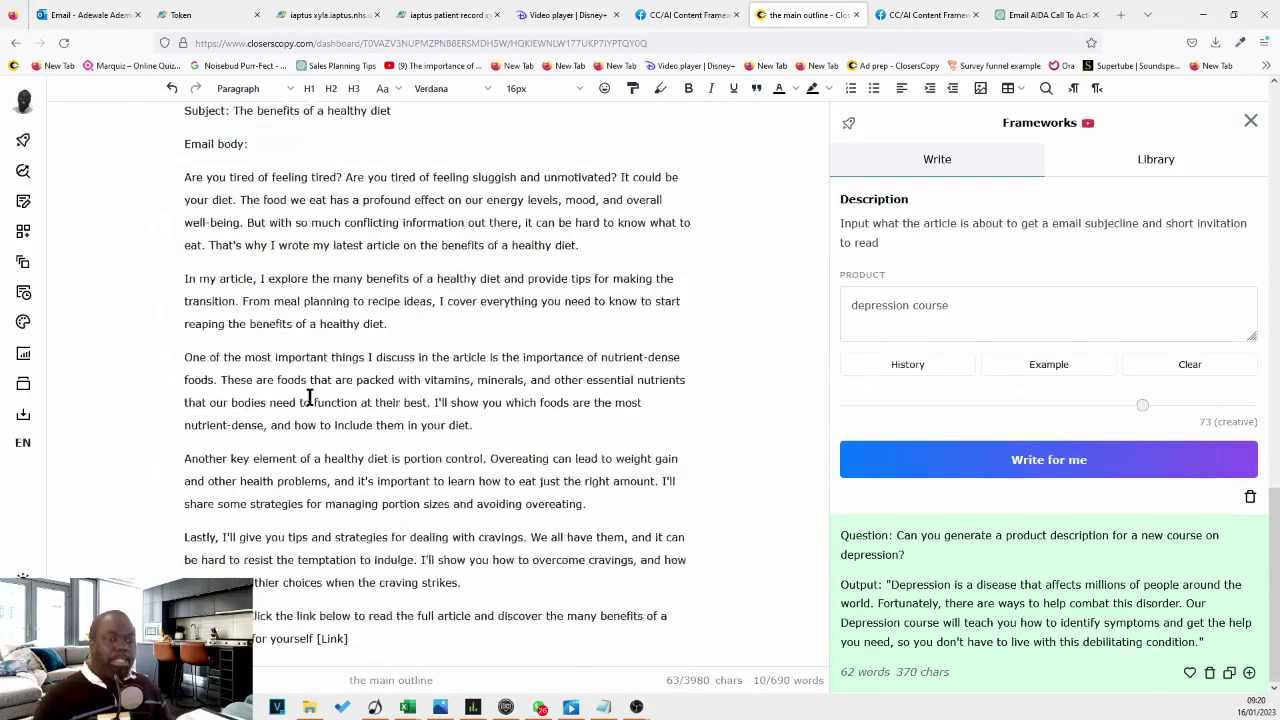
left_click(398, 637)
scroll(398, 637, "down", 1)
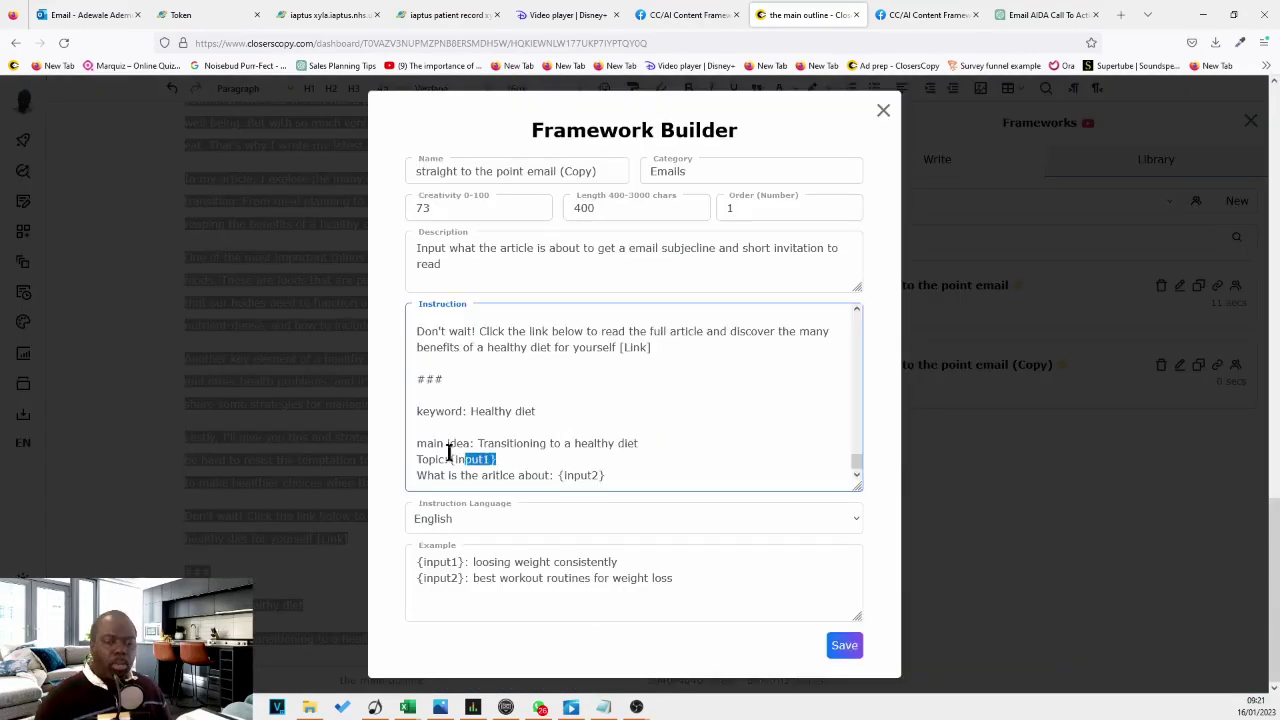
Step: Select the {input1} placeholder on the Topic line at the end of the framework's instruction
left_click_drag(449, 451, 453, 452)
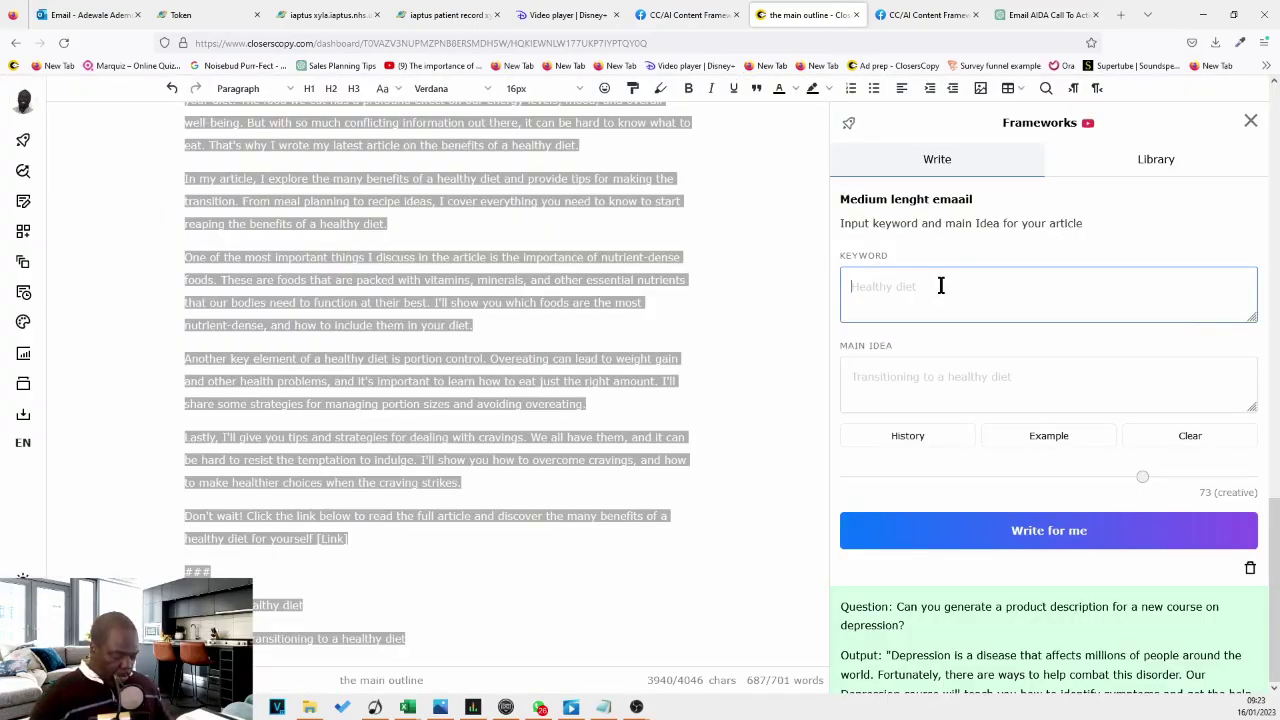
Step: Fill in the Medium lenght emaail framework with keyword "depression" and main idea "how water helps in recovery from depression"
type("de")
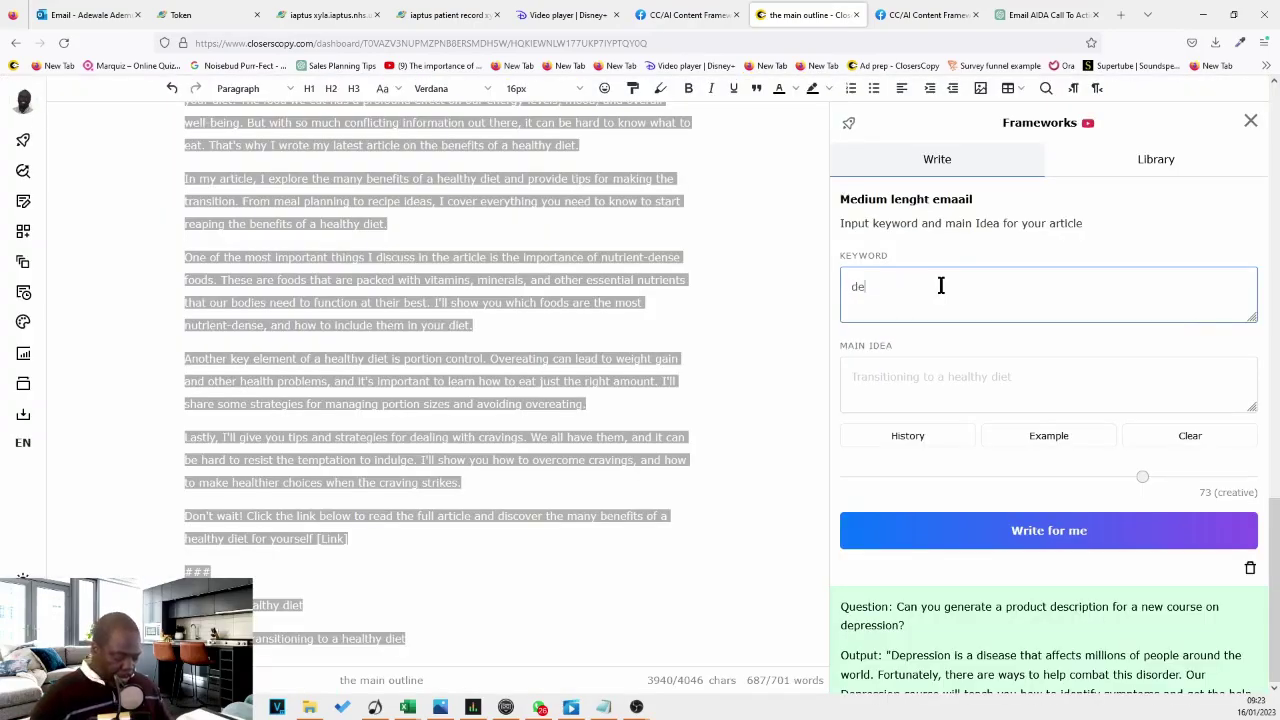
type("pression")
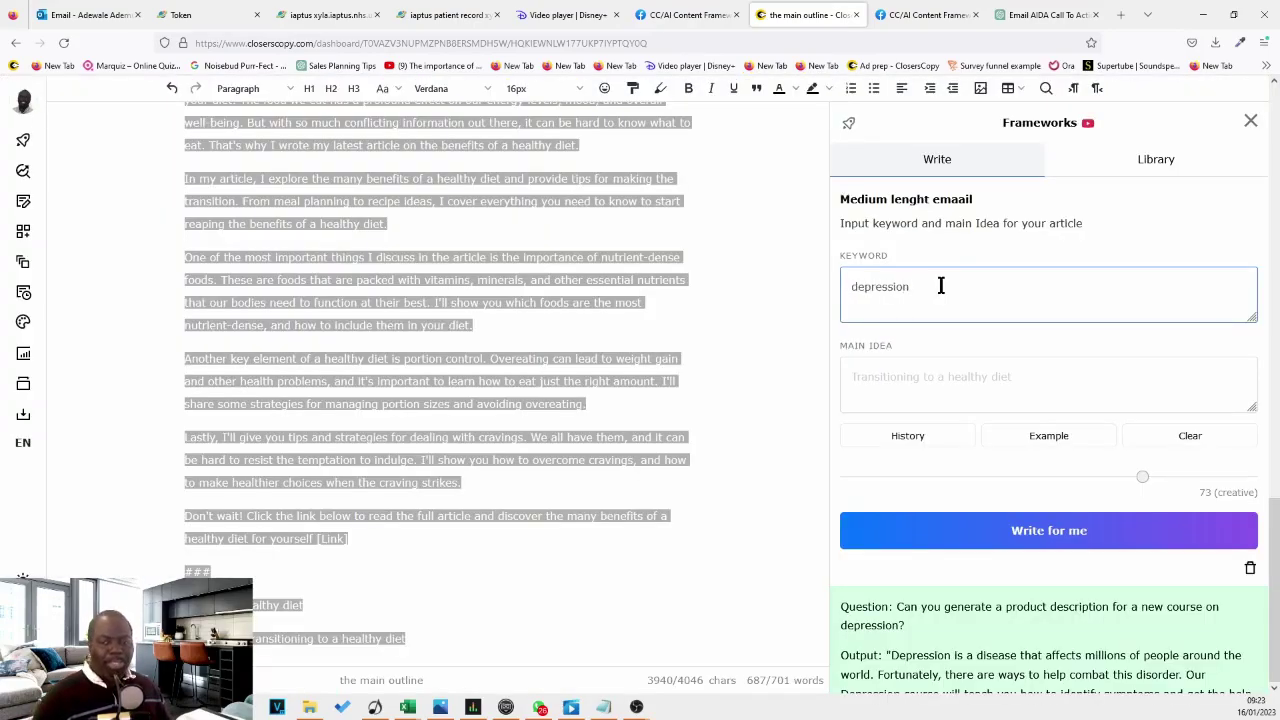
left_click(1057, 381)
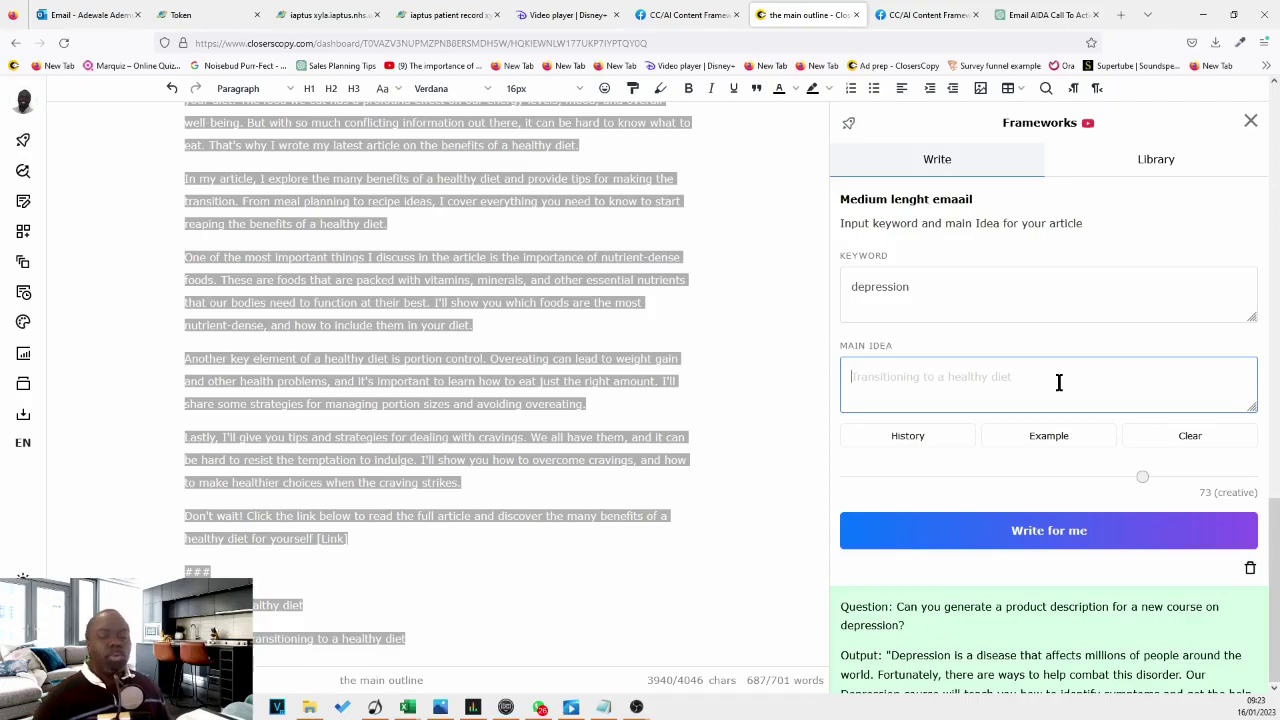
type("how water helps in")
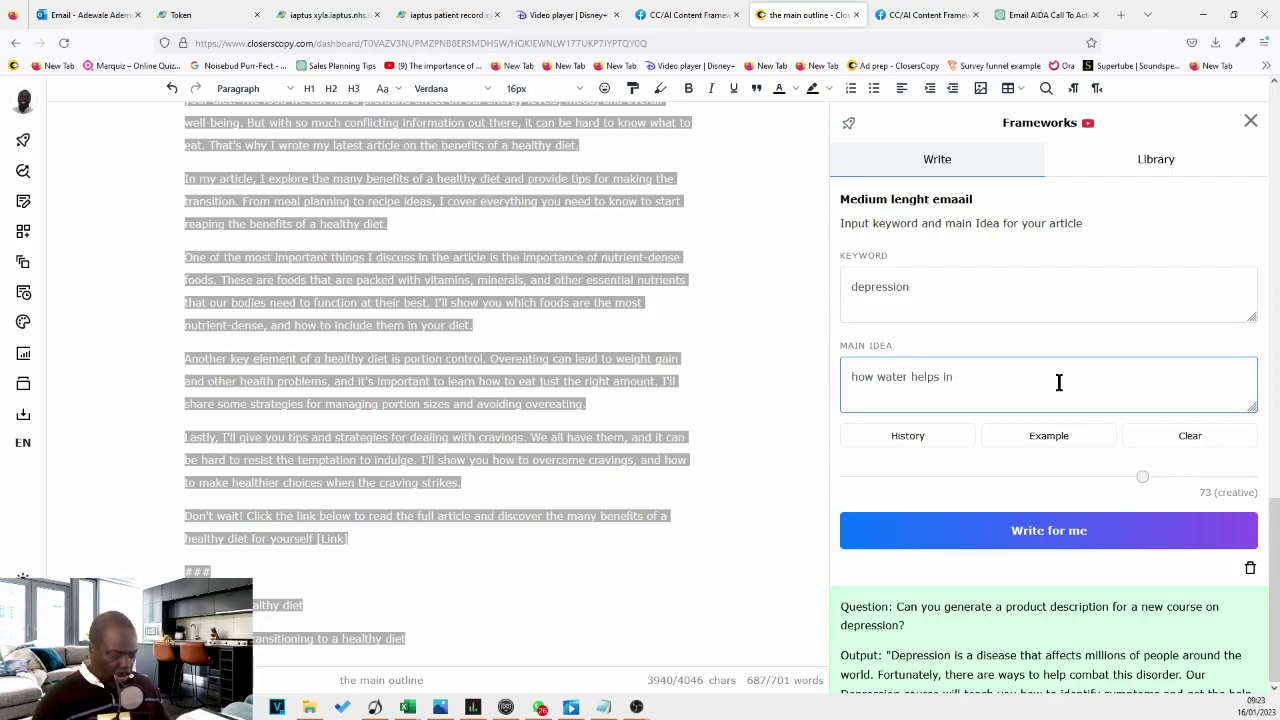
type(" recovery from depression")
Step: Reword the main idea to "Why water can help in recovery from depression"
left_click_drag(888, 377, 801, 377)
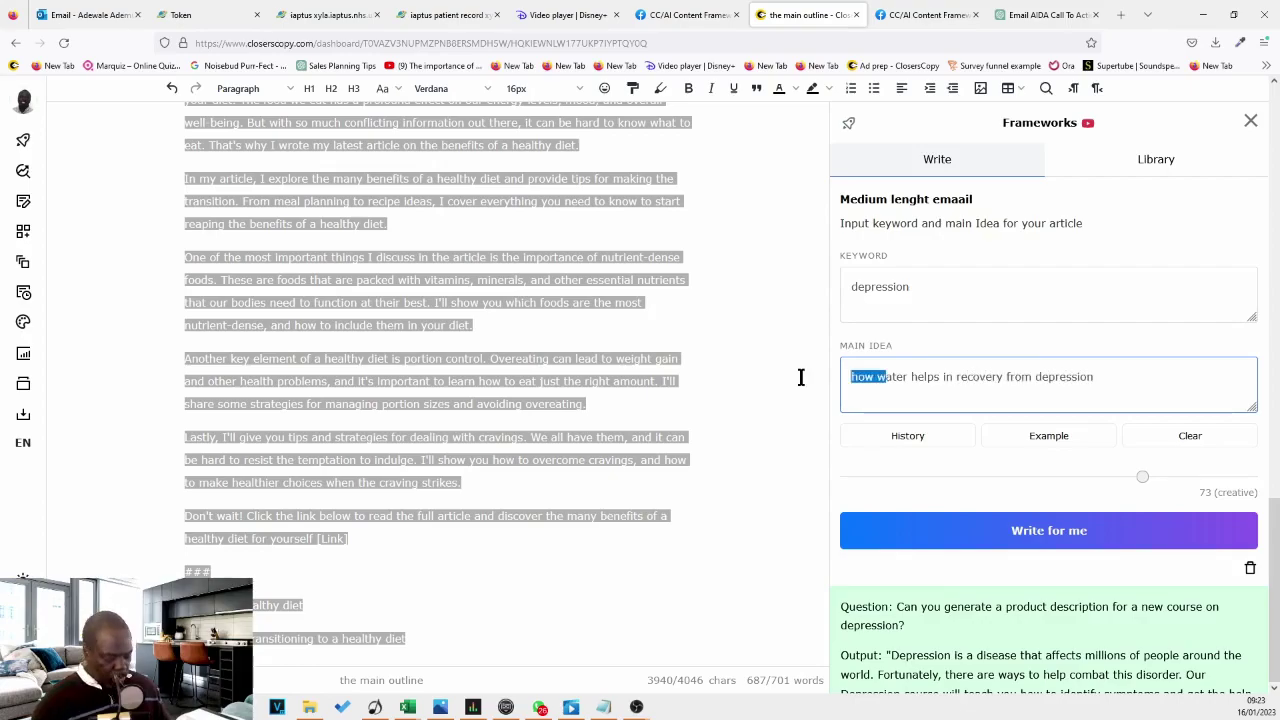
type("Drinking ")
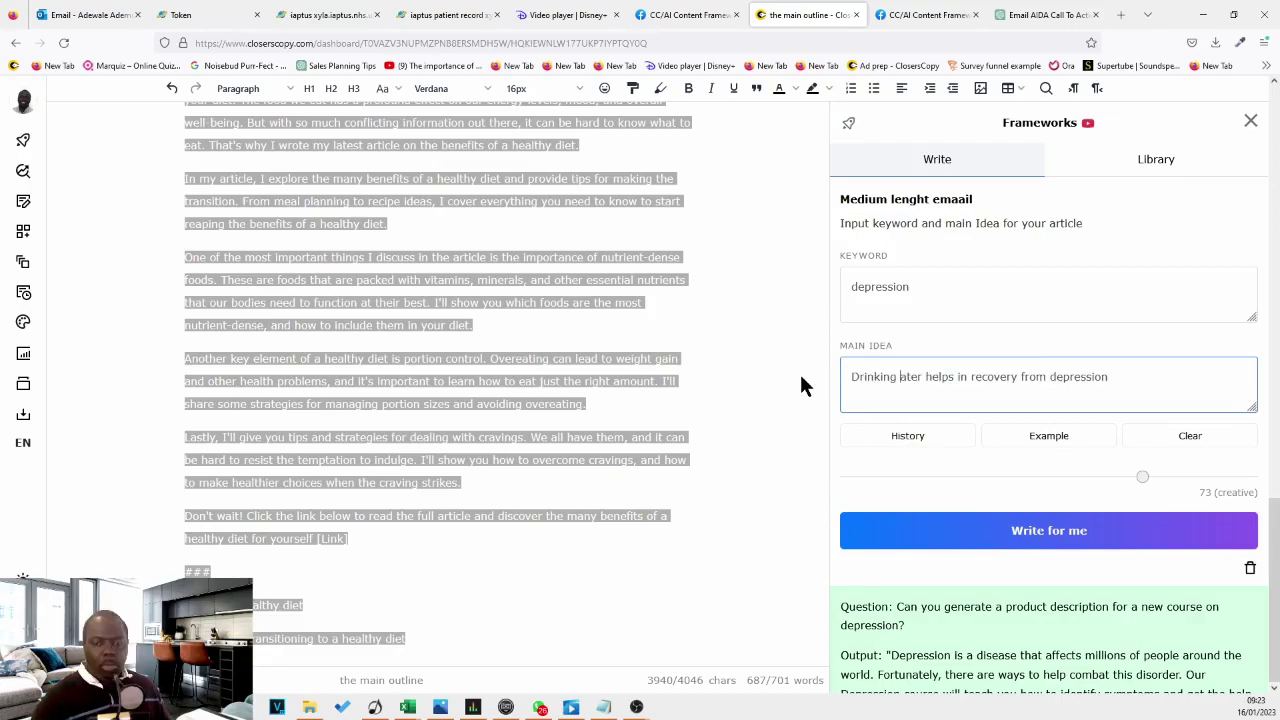
type("w")
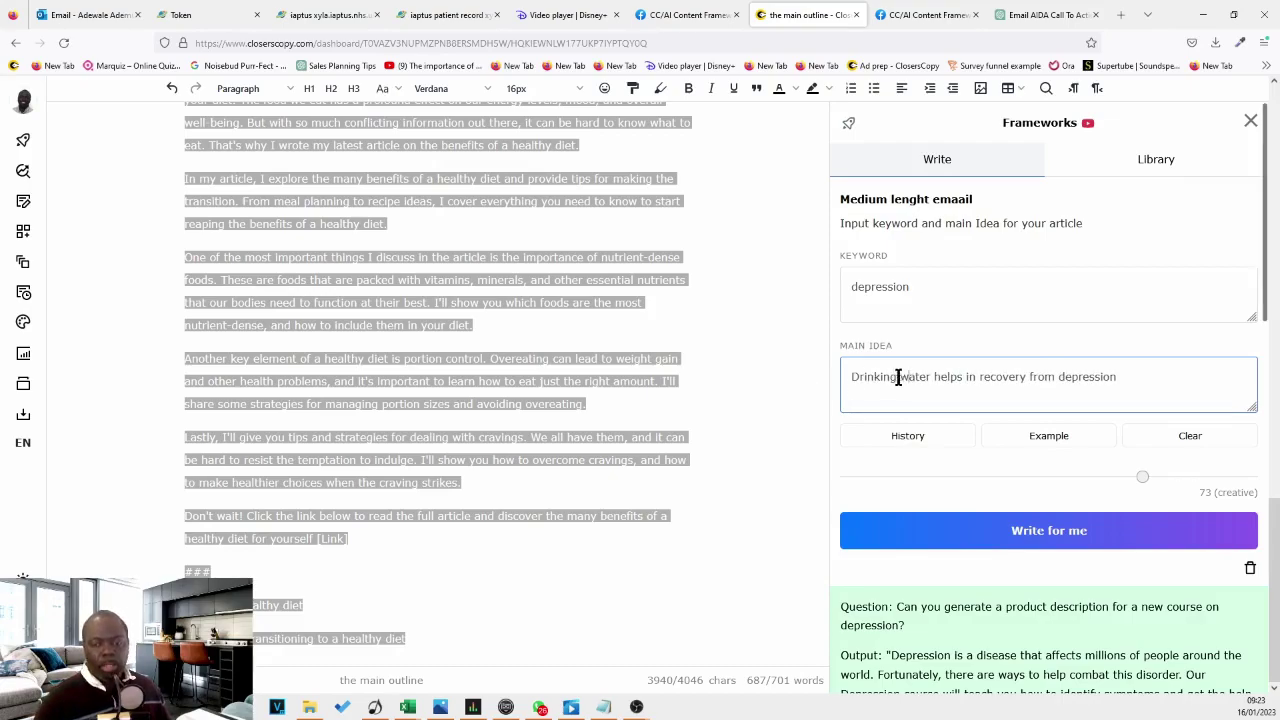
key("Home")
key("ctrl+shift+Right")
type("Why")
left_click_drag(918, 377, 877, 377)
type("can help in")
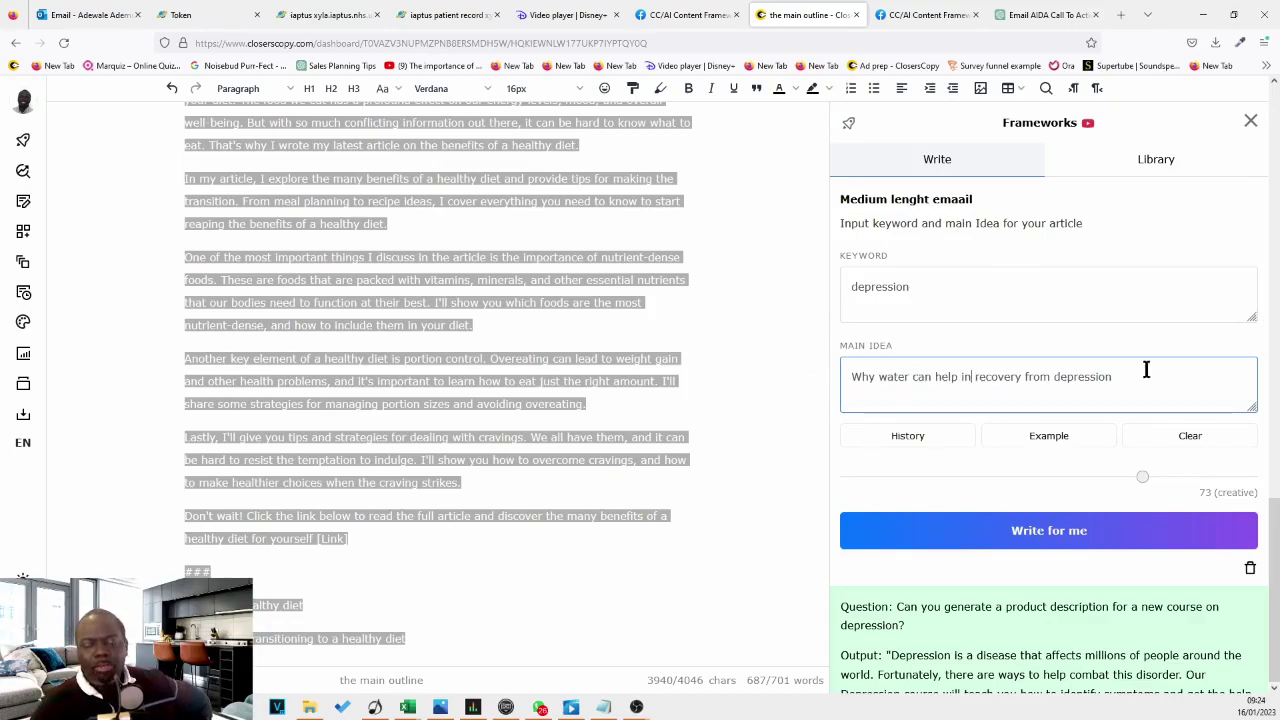
Step: Clear the earlier framework outputs and generate new emails from the depression inputs
left_click(1250, 568)
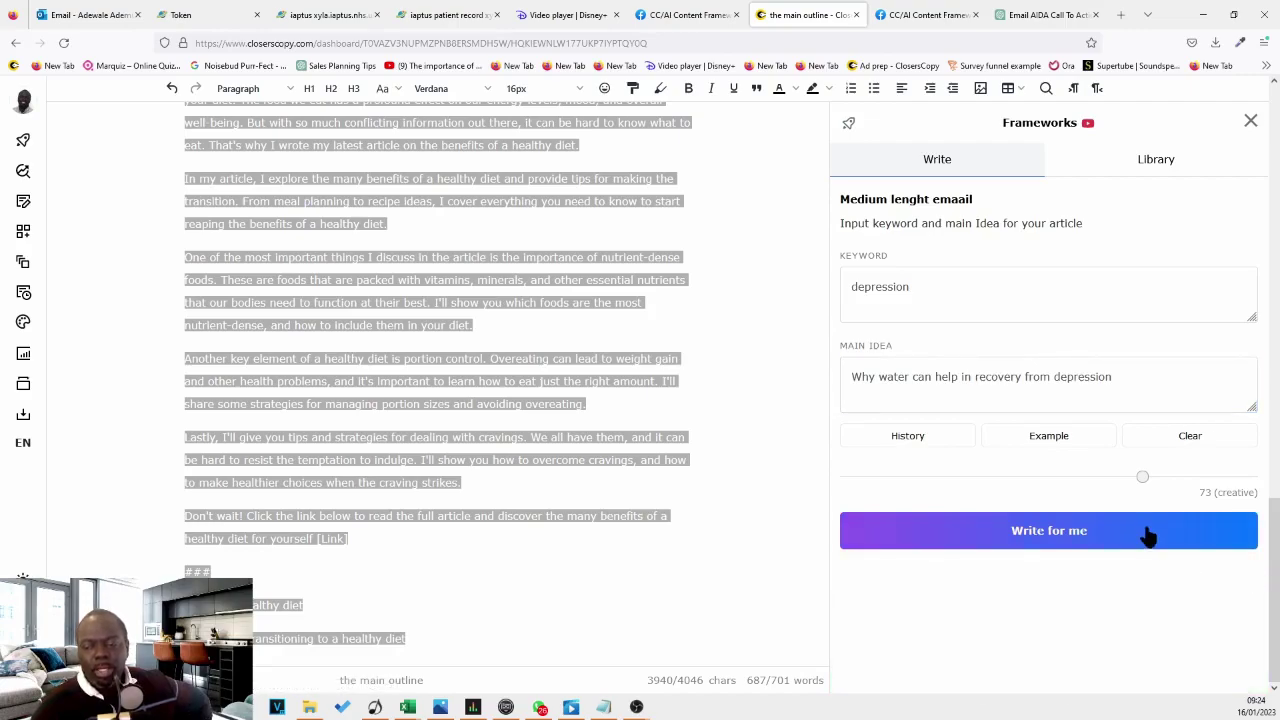
left_click(1150, 535)
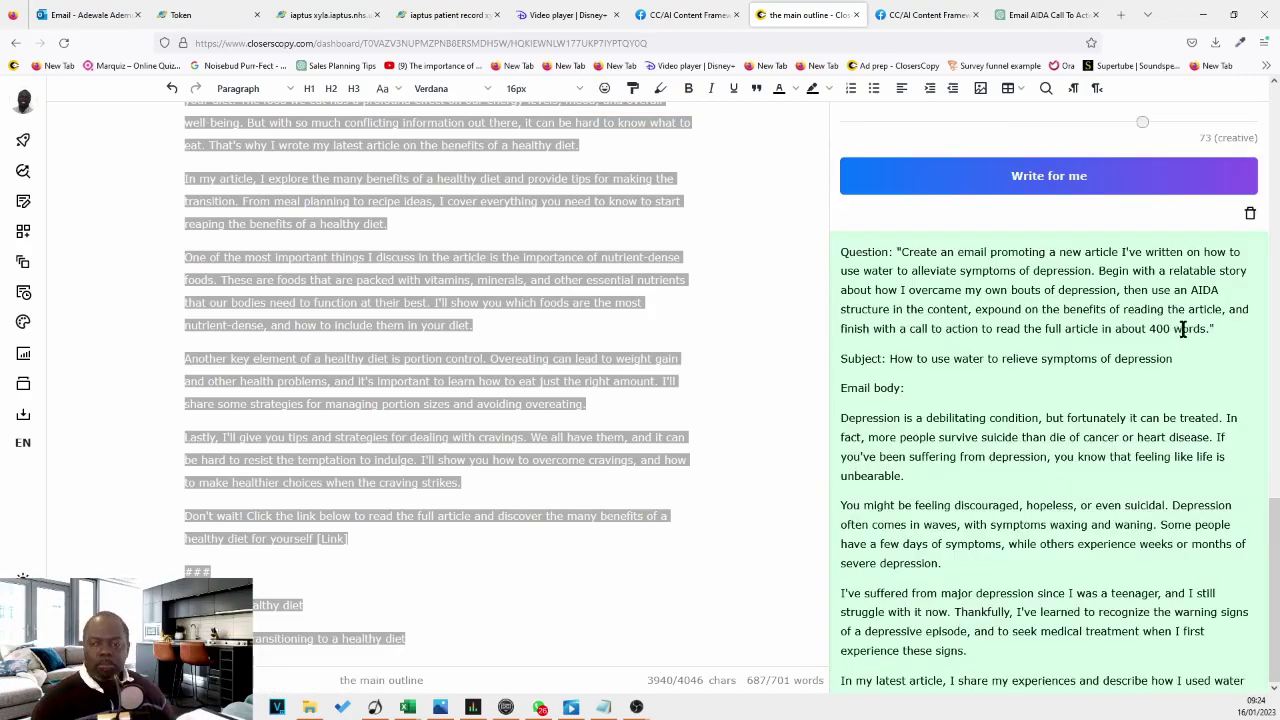
Step: Examine the first generated email's question, subject line and body through to its closing call to action
left_click_drag(1214, 330, 836, 257)
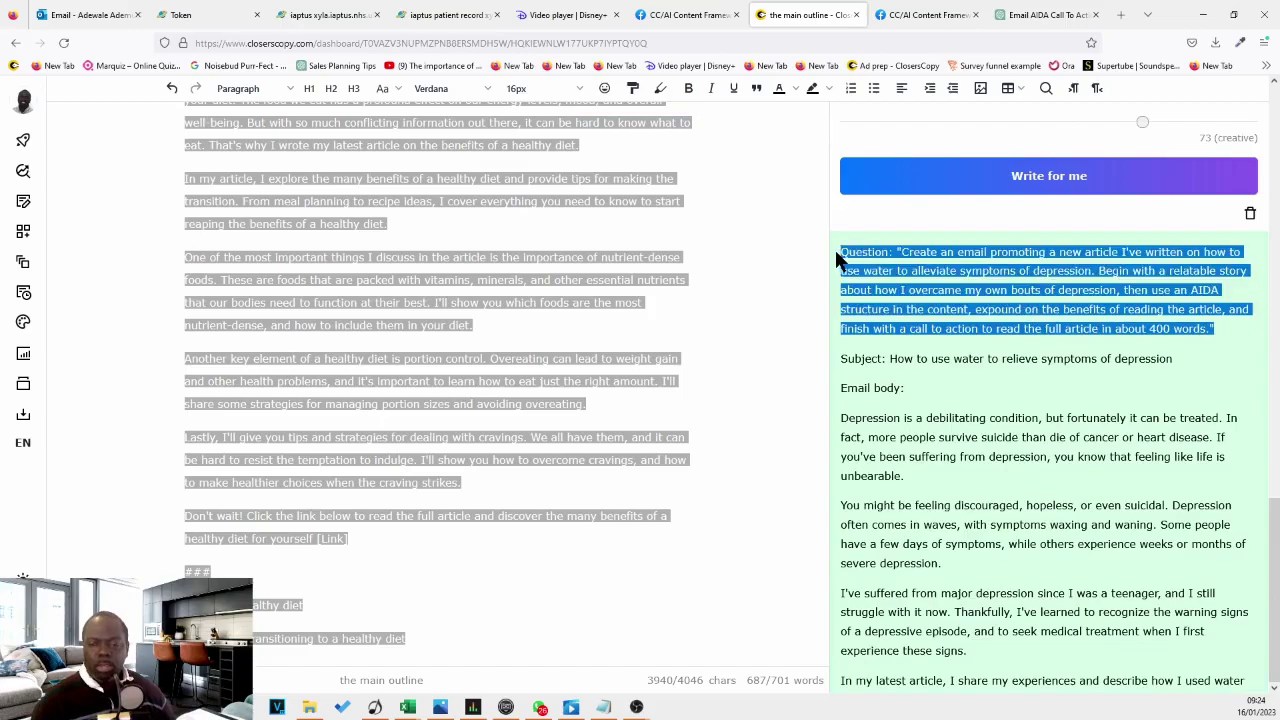
scroll(993, 475, "down", 4)
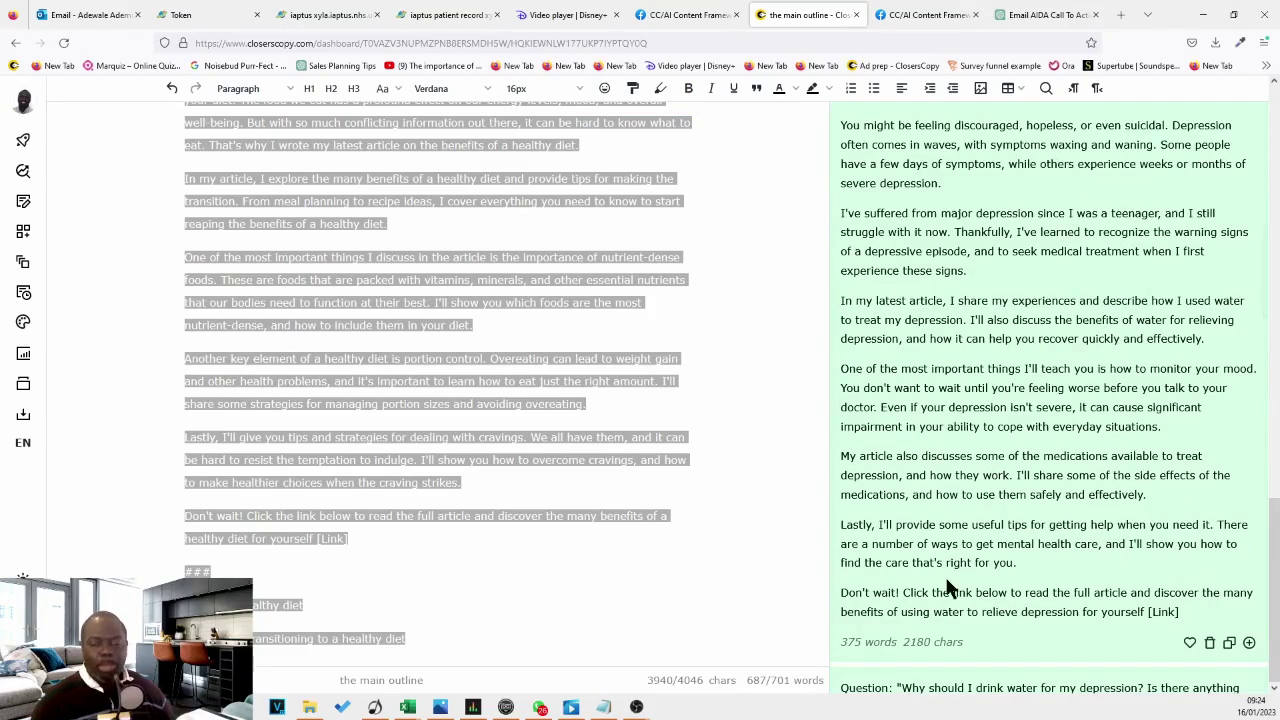
left_click_drag(1196, 610, 908, 212)
scroll(1035, 312, "down", 2)
scroll(1035, 312, "up", 5)
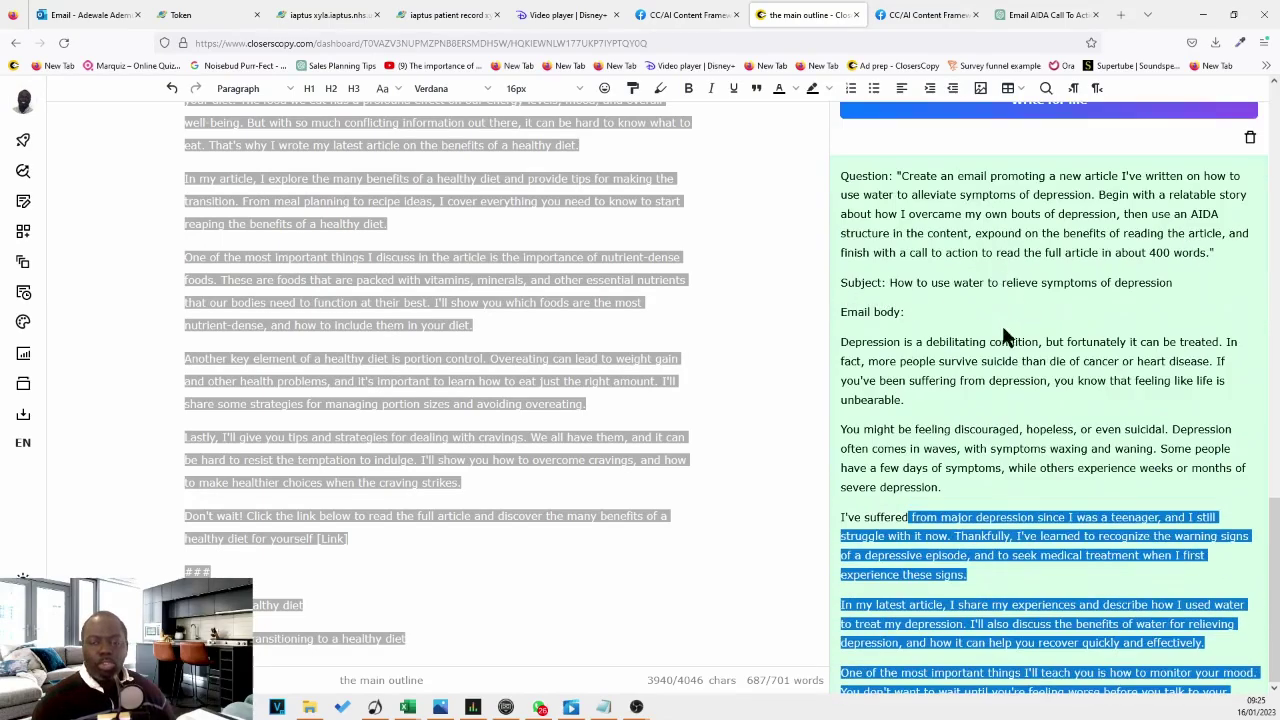
scroll(928, 345, "down", 4)
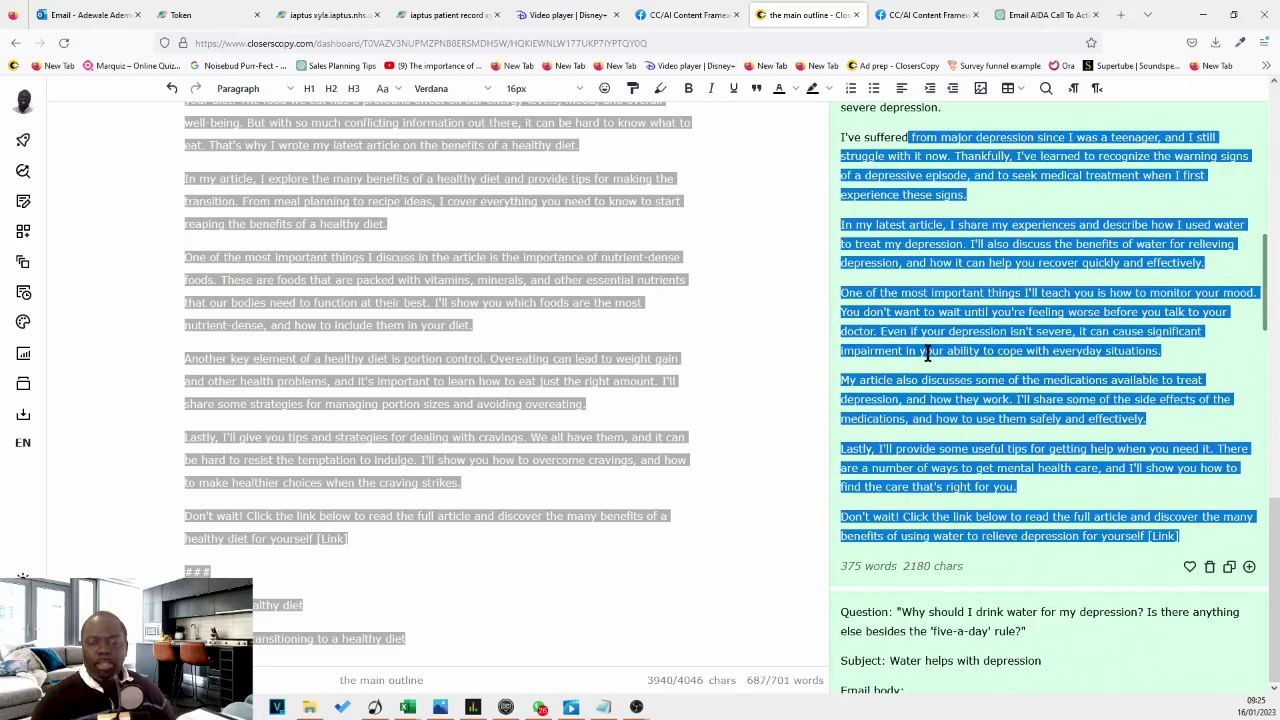
scroll(960, 380, "up", 2)
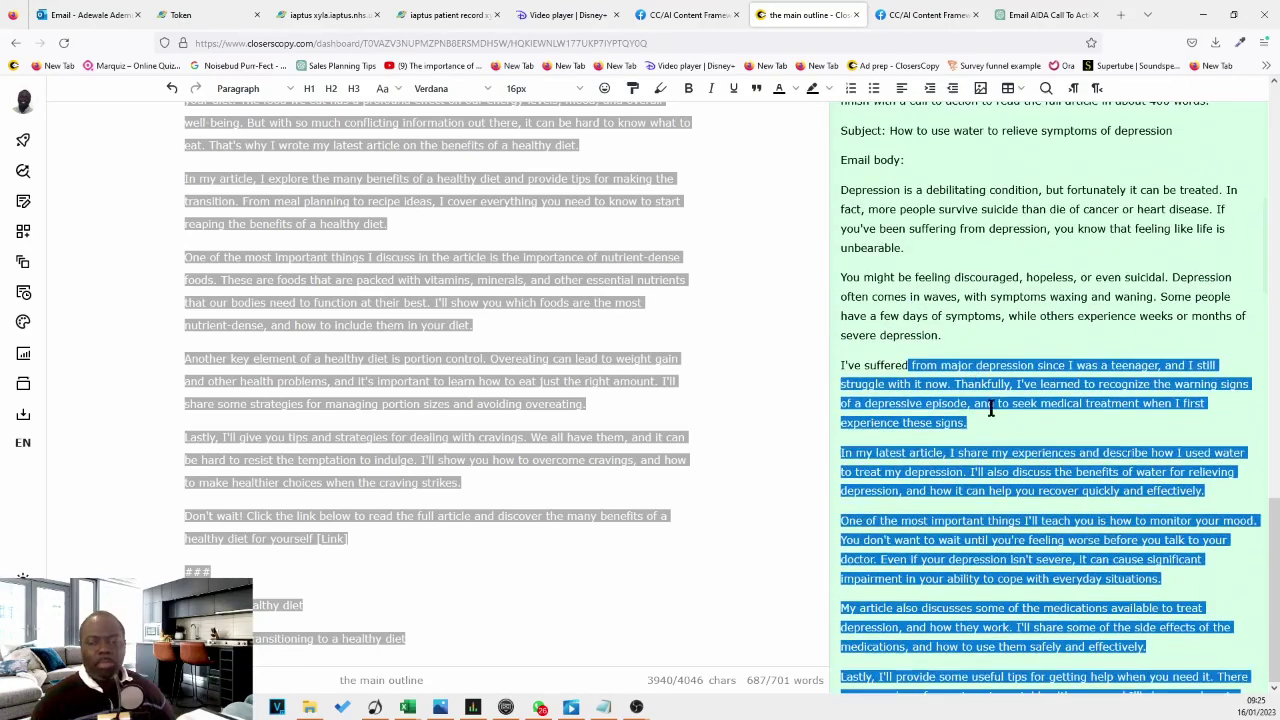
left_click(990, 405)
scroll(1010, 370, "up", 3)
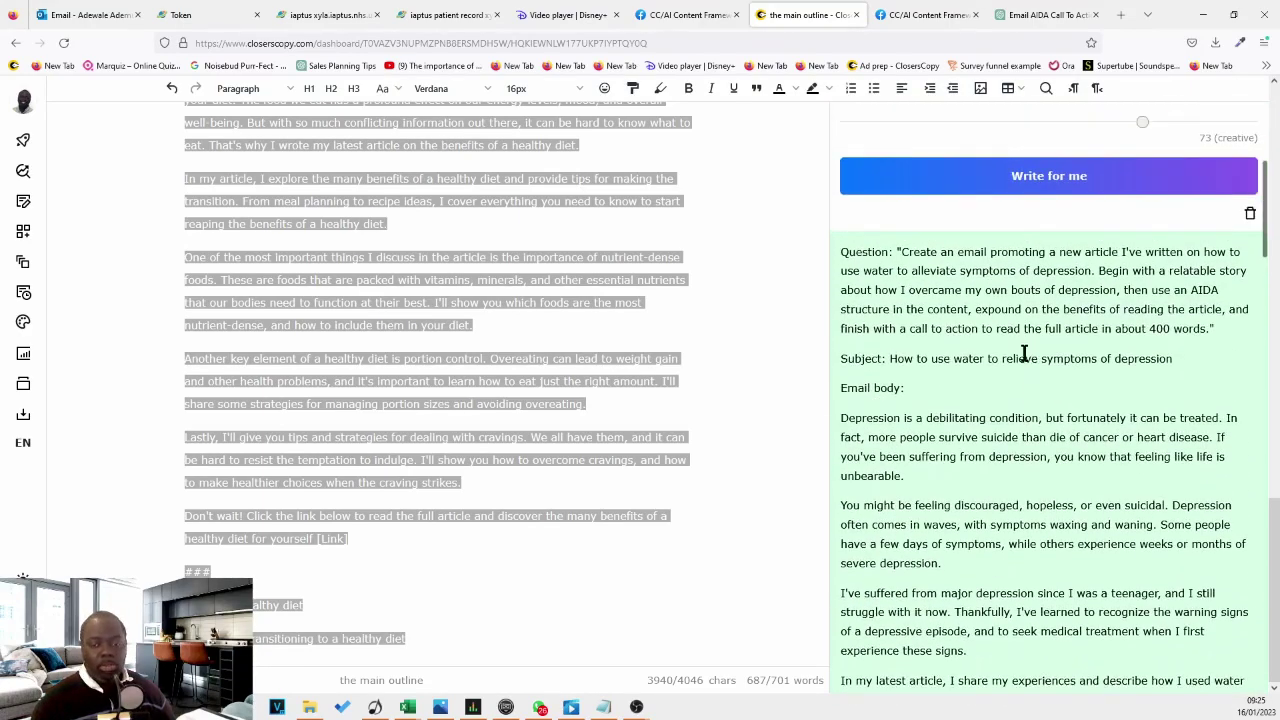
Step: Skim the other generated emails and read the opening paragraphs of the one titled "Water helps with depression"
scroll(1028, 350, "down", 10)
scroll(1028, 345, "down", 2)
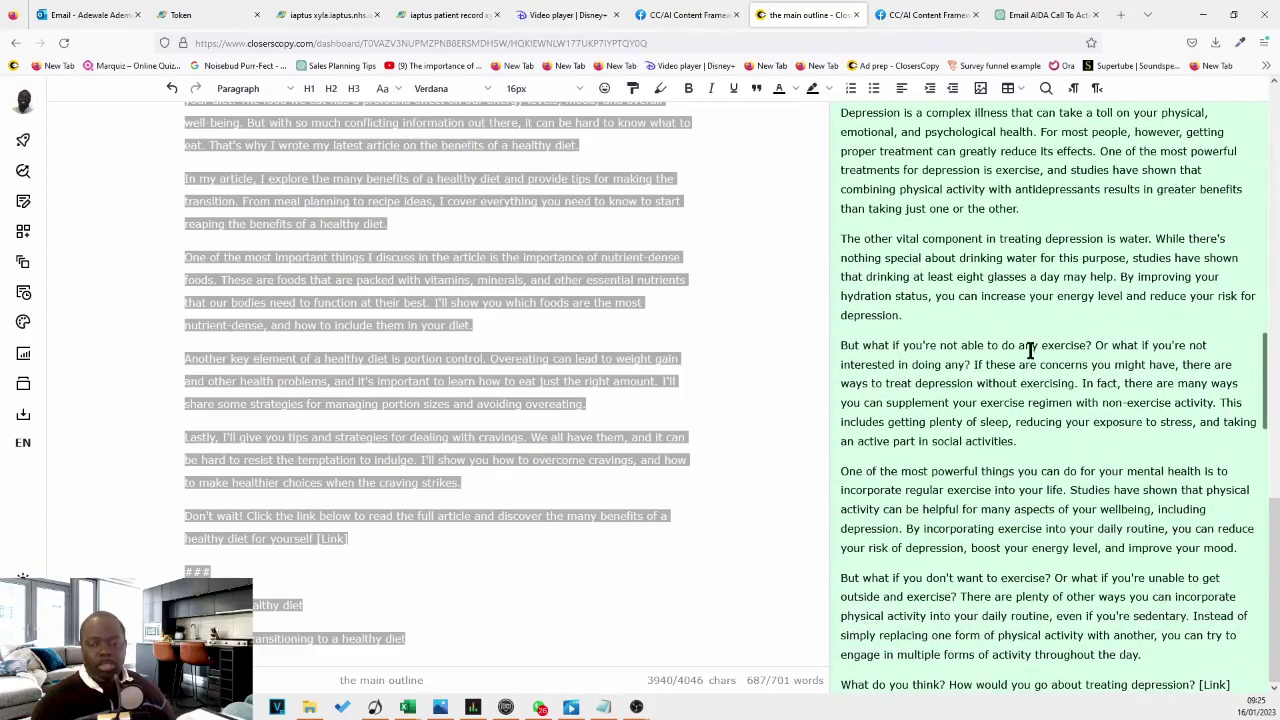
scroll(1024, 340, "up", 5)
scroll(1026, 344, "up", 7)
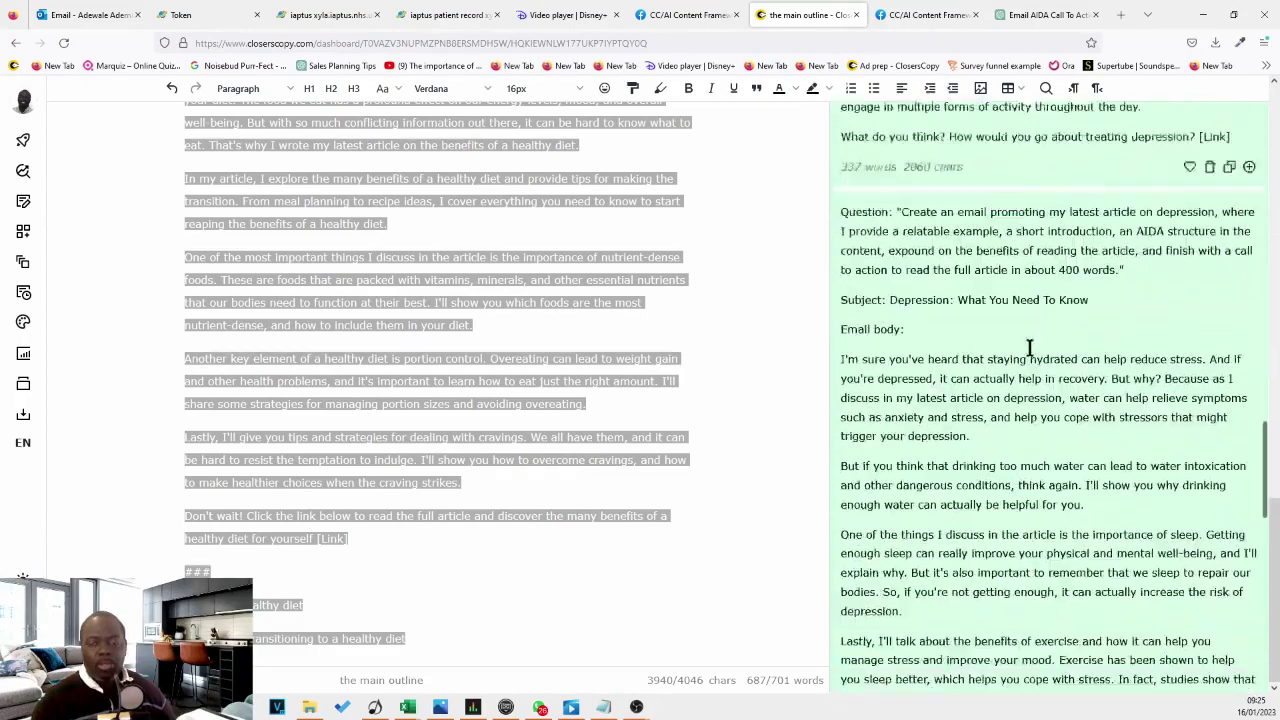
scroll(1022, 335, "down", 1)
scroll(1019, 327, "up", 4)
scroll(1019, 327, "up", 3)
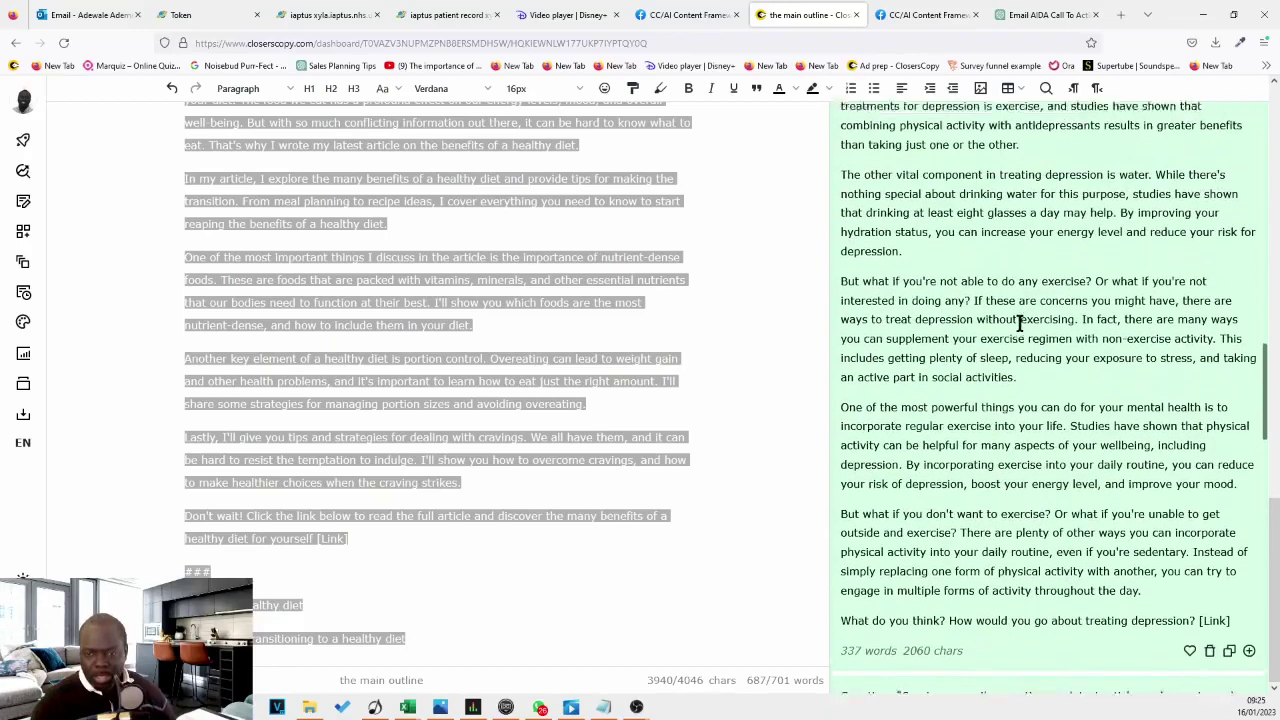
left_click_drag(955, 208, 990, 265)
left_click(1038, 320)
left_click_drag(903, 314, 1037, 320)
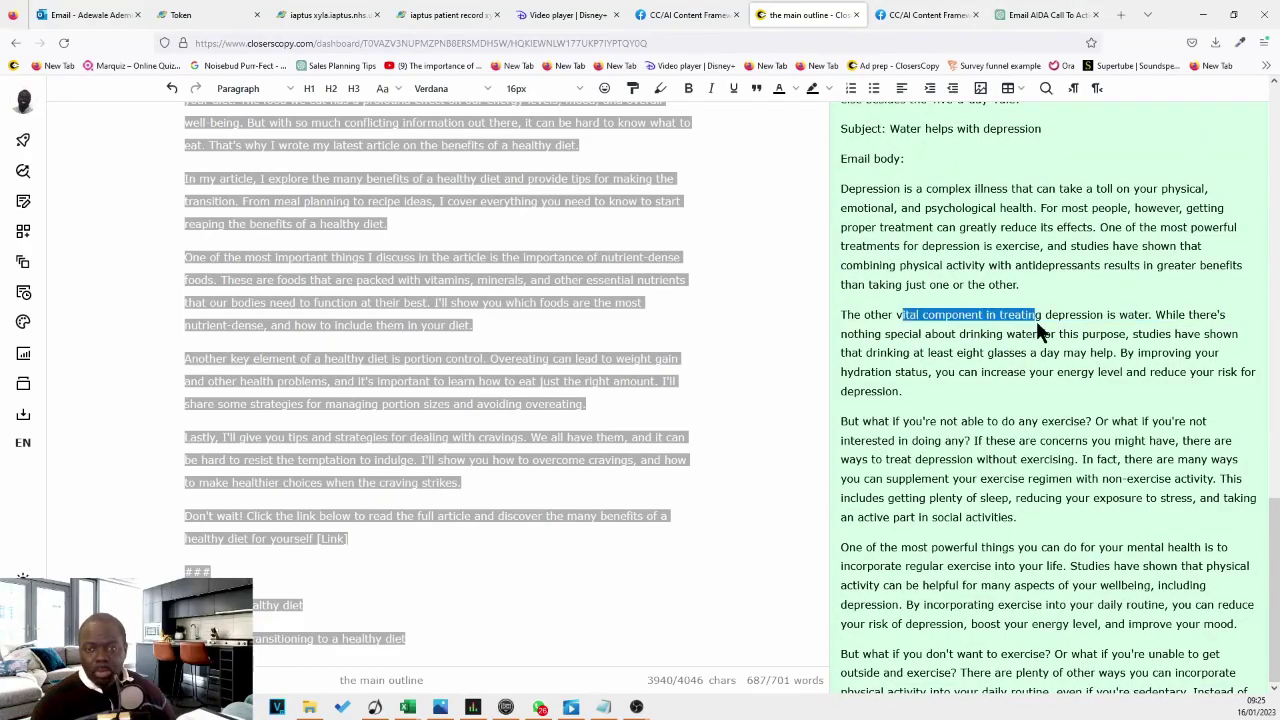
triple_click(1066, 314)
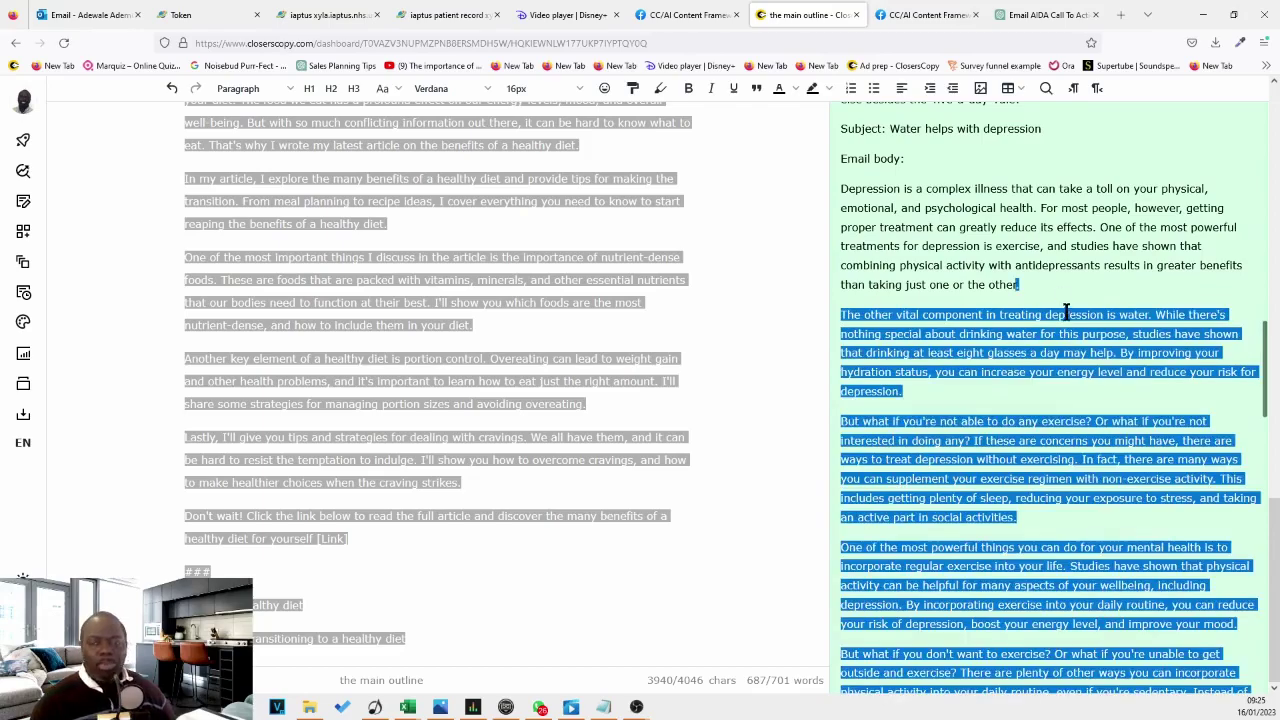
left_click(1112, 310)
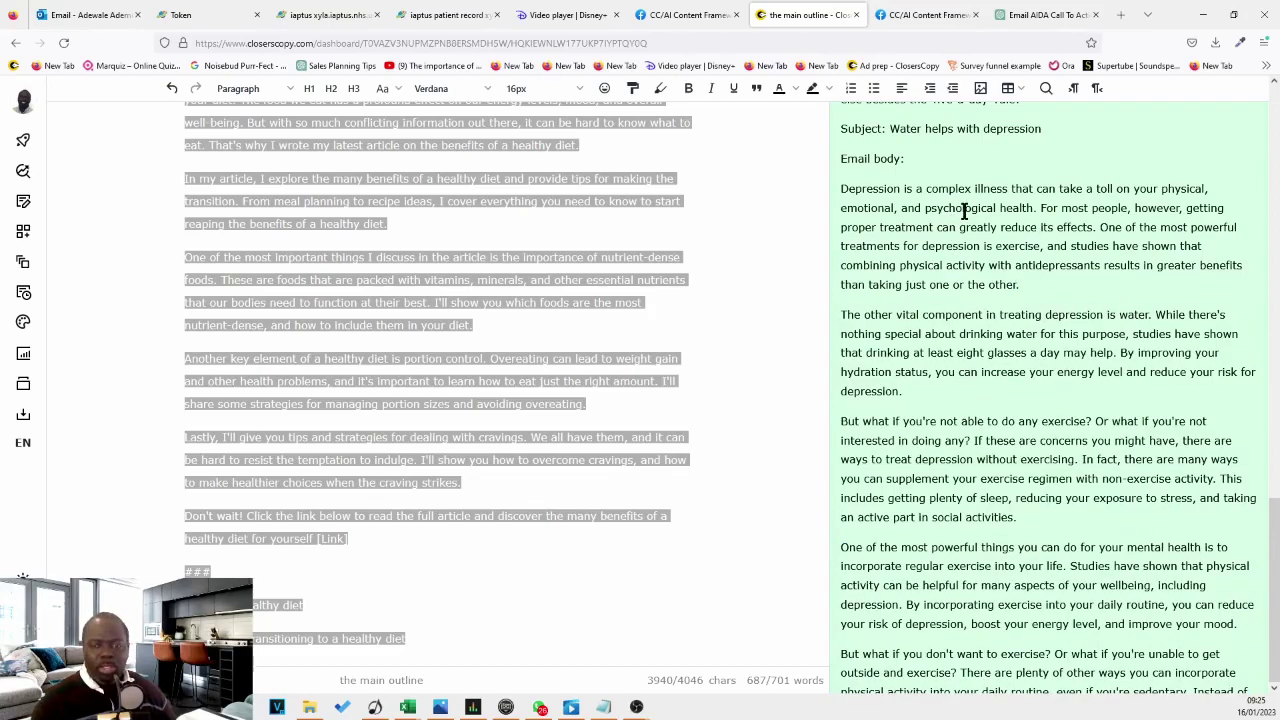
left_click_drag(950, 189, 978, 404)
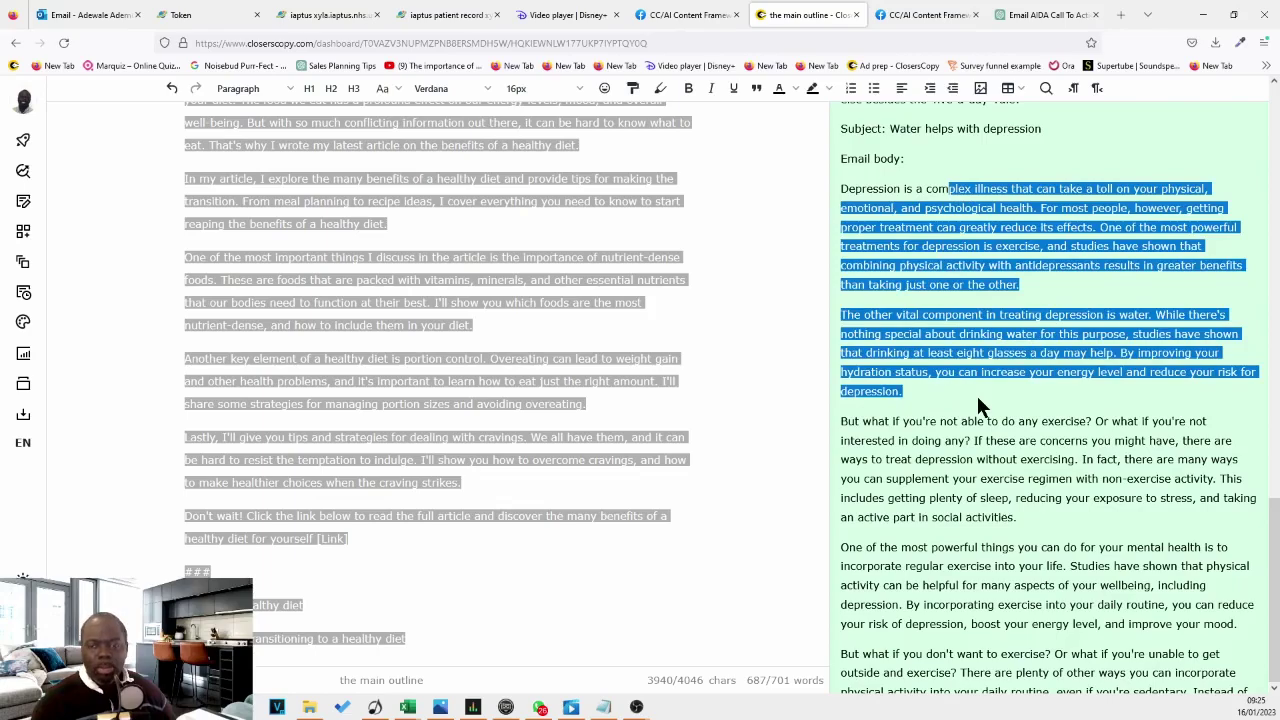
left_click(971, 293)
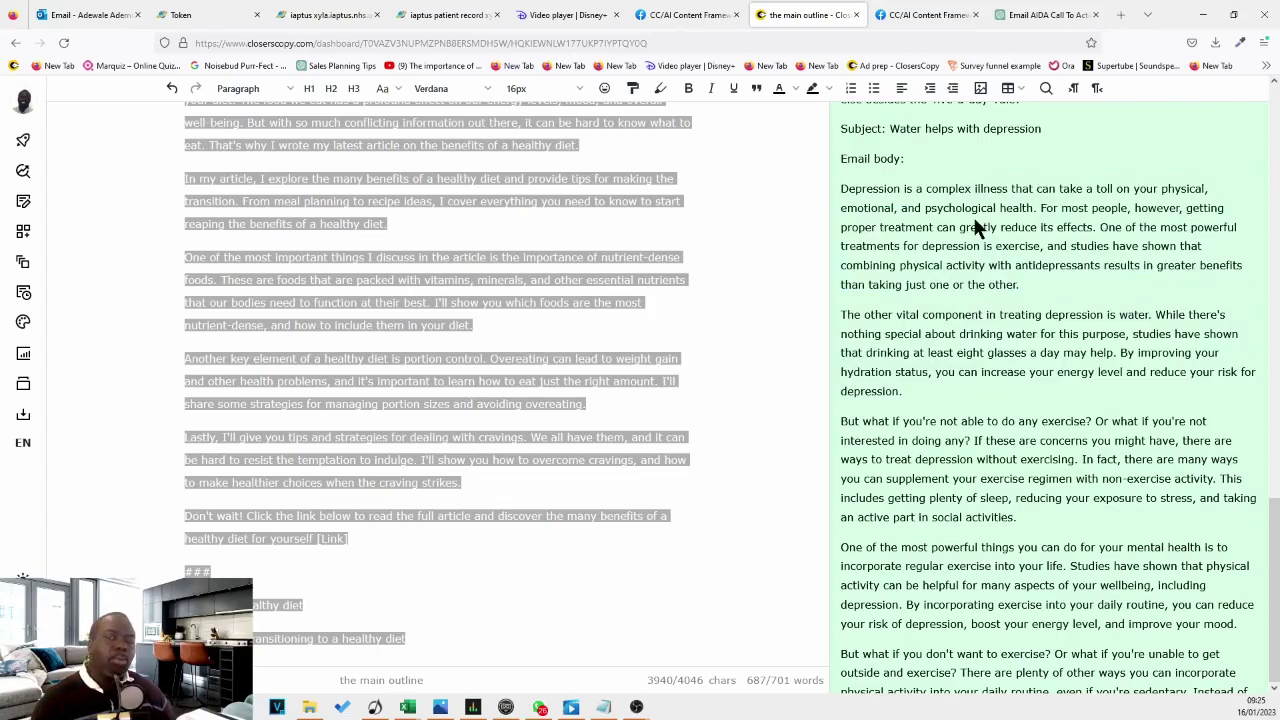
left_click_drag(940, 189, 1003, 420)
scroll(1003, 412, "down", 1)
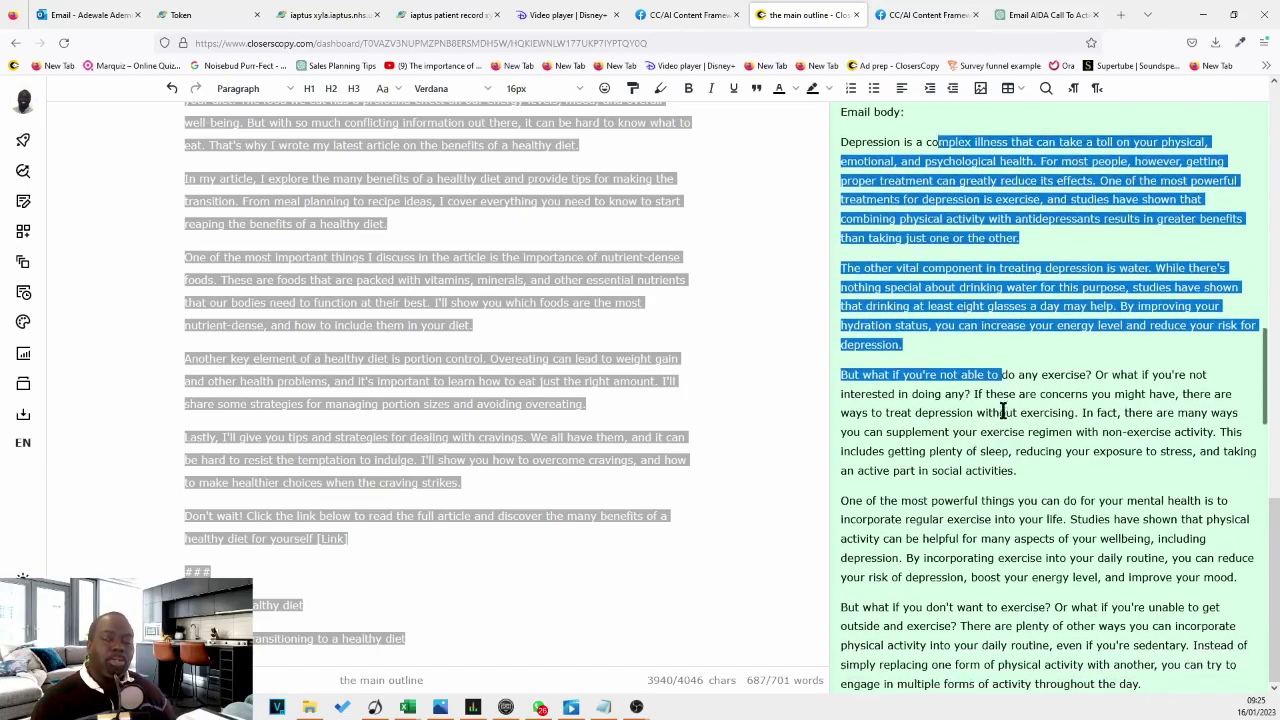
Step: Review the remaining generated emails down to the last one and return to the framework's inputs
scroll(1003, 412, "down", 3)
scroll(1052, 400, "down", 5)
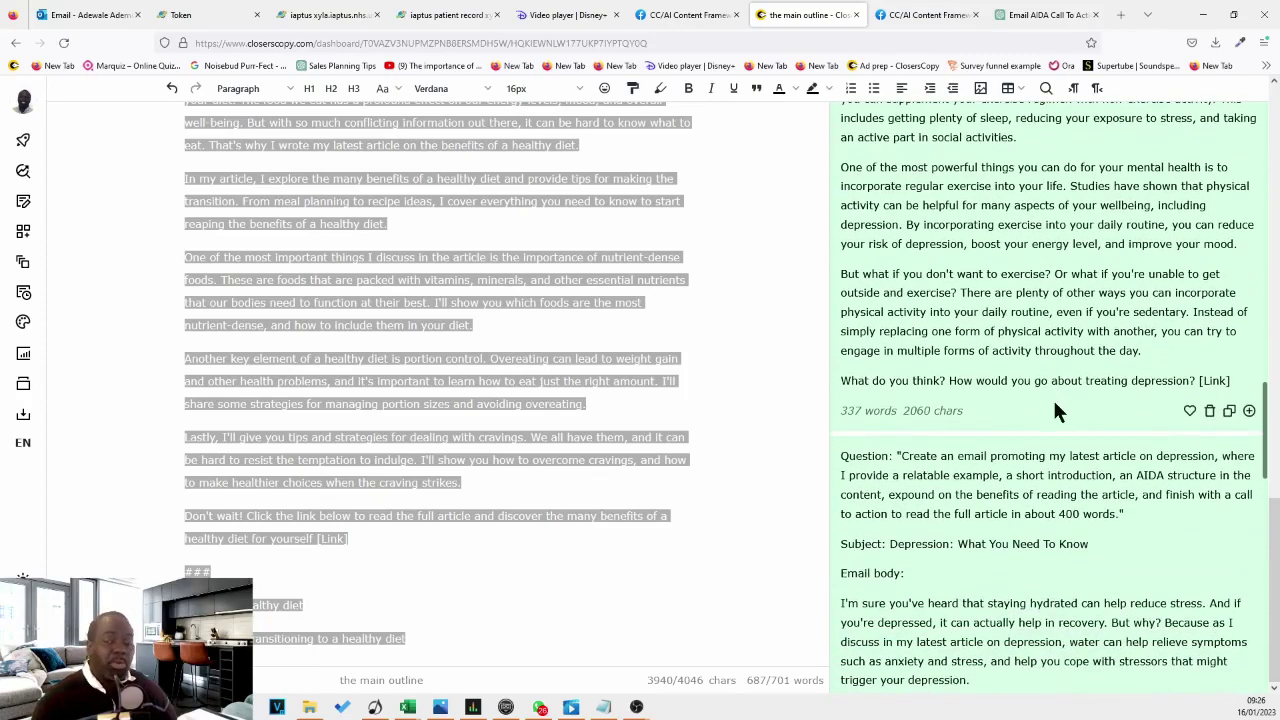
scroll(1053, 399, "down", 3)
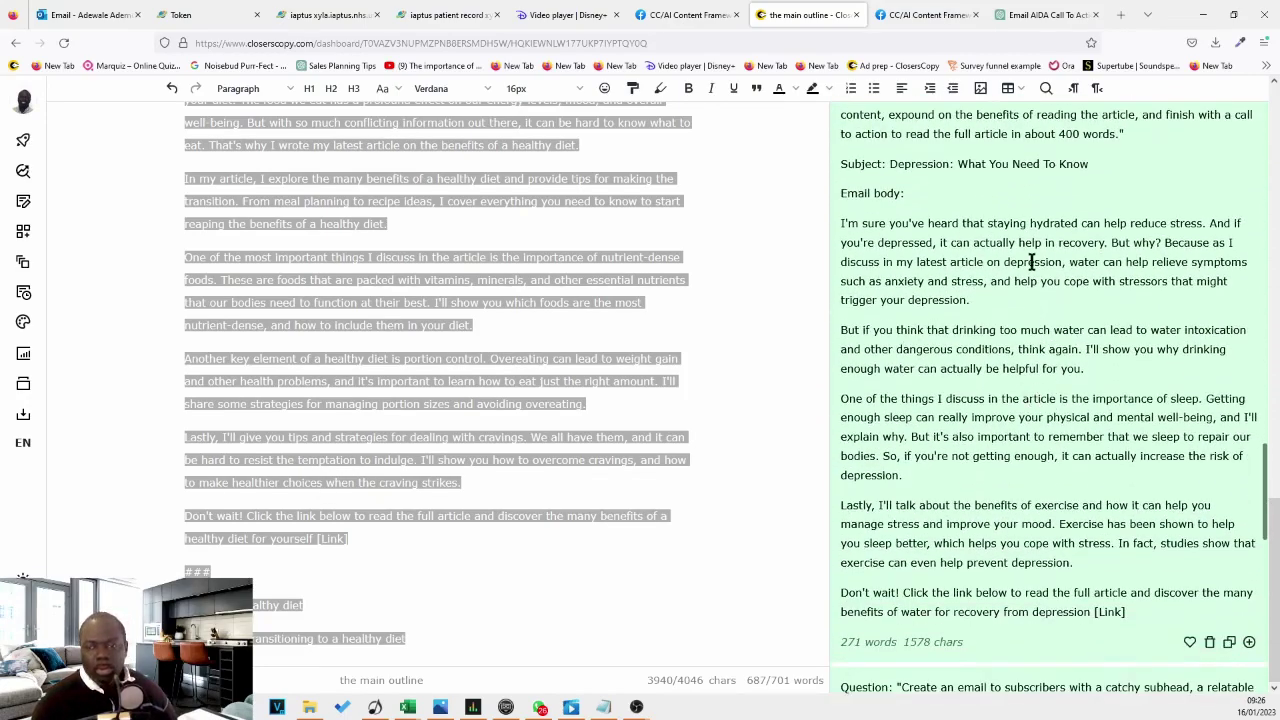
scroll(1034, 260, "down", 5)
scroll(1088, 370, "down", 2)
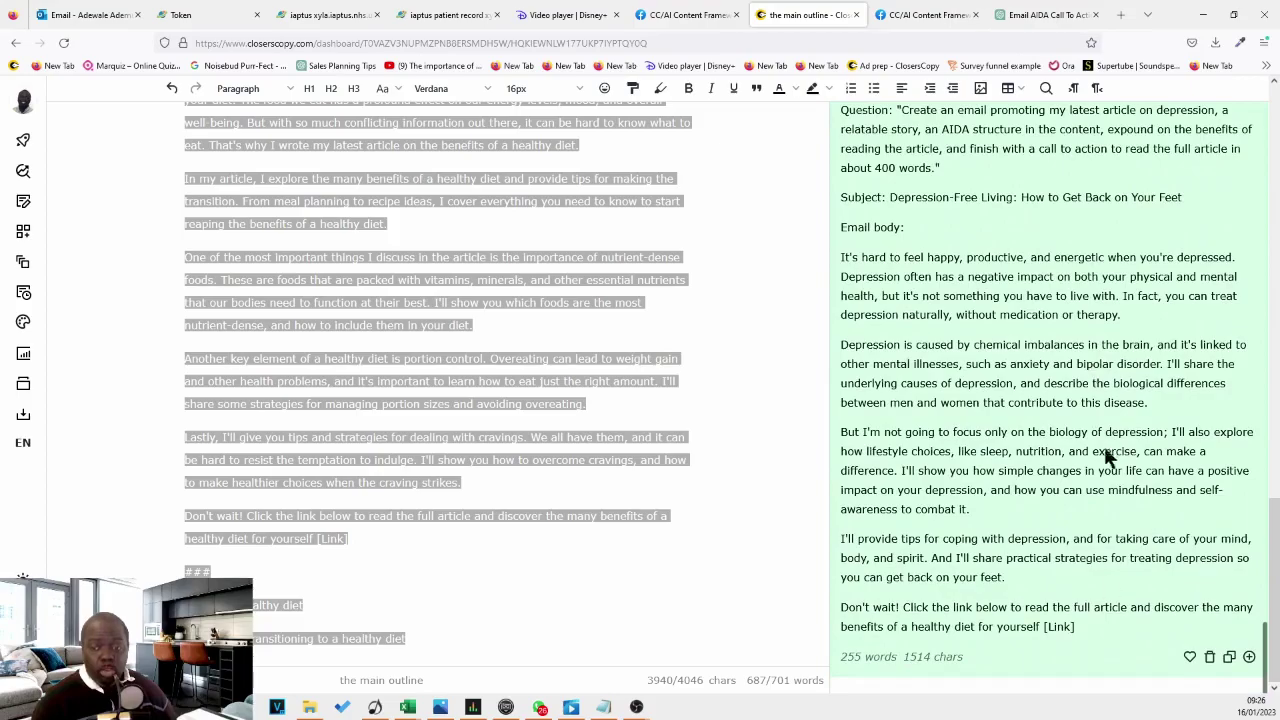
scroll(1106, 457, "up", 3)
scroll(1100, 550, "up", 15)
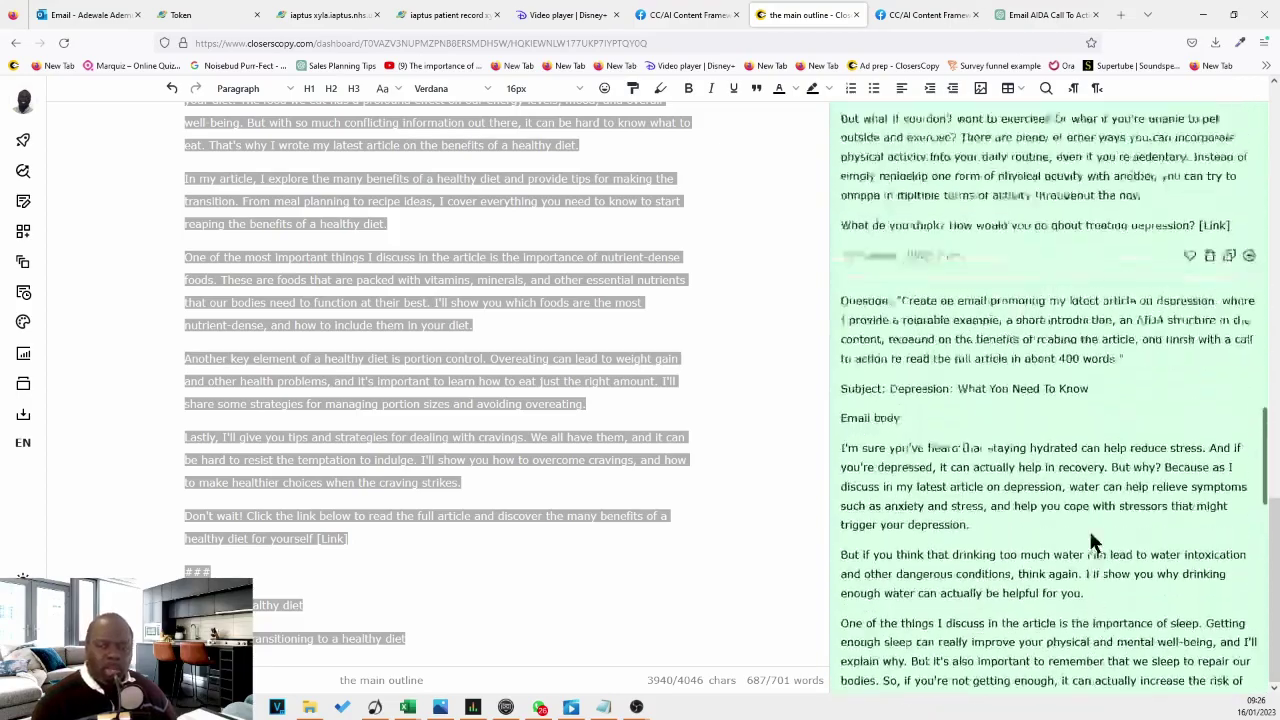
scroll(1113, 500, "down", 1)
scroll(1110, 493, "up", 4)
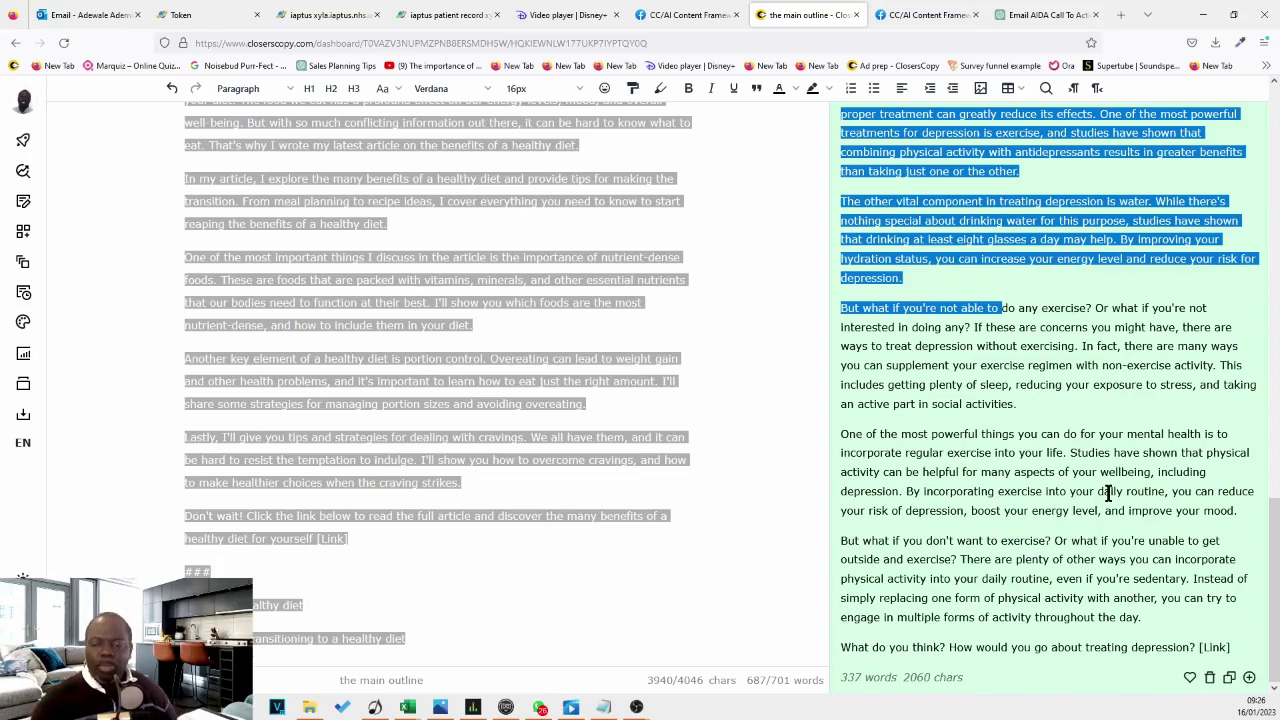
scroll(1108, 493, "up", 10)
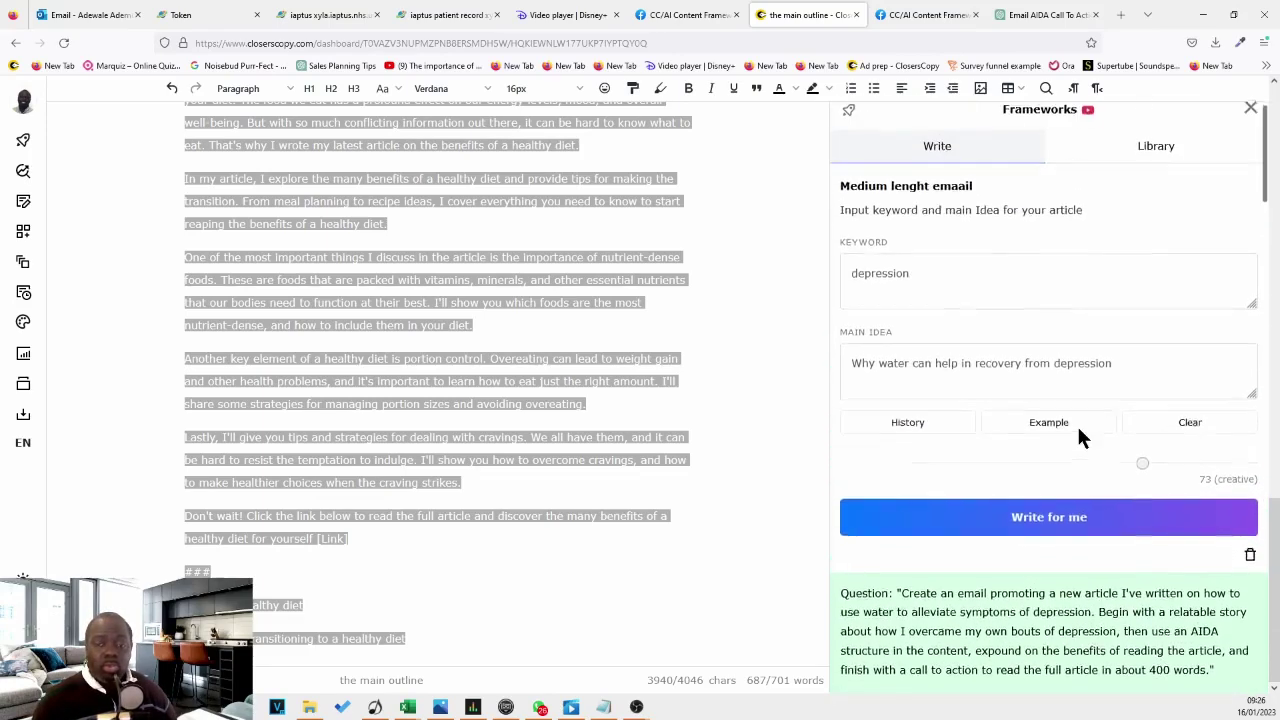
scroll(1078, 429, "up", 1)
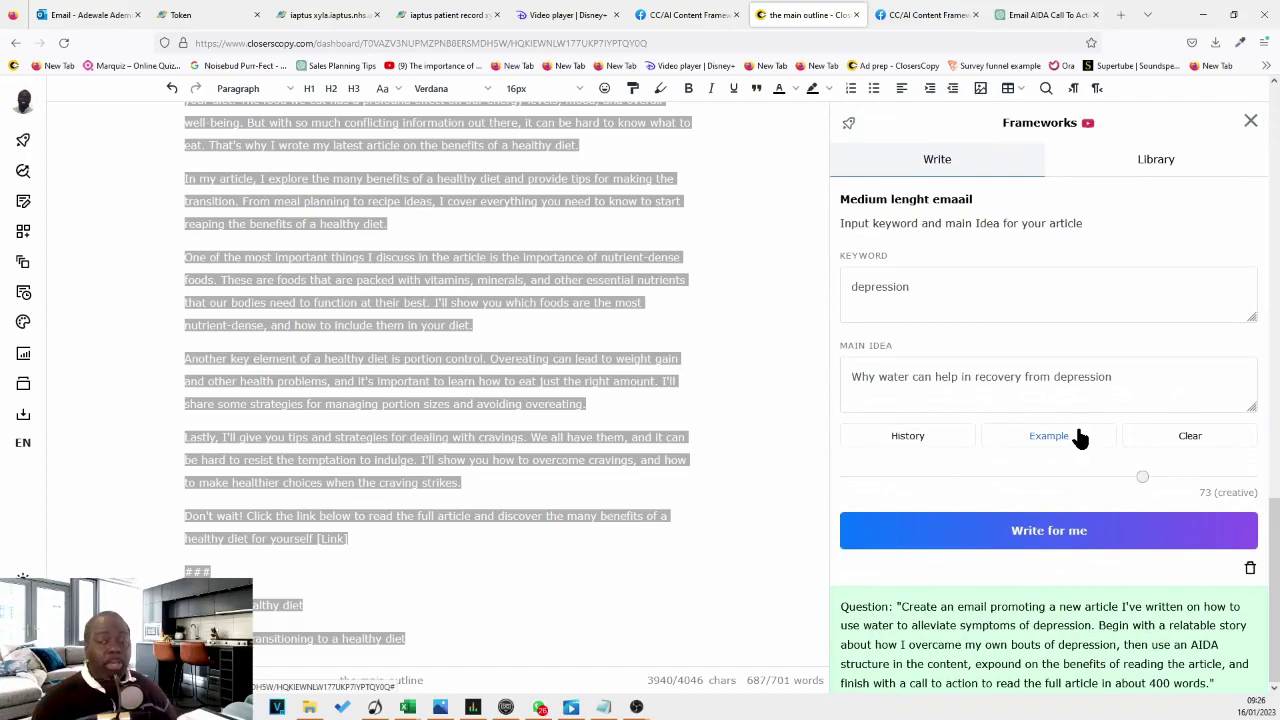
Step: Compare the stress management sample in the document with the structure of the first generated email
scroll(552, 440, "up", 10)
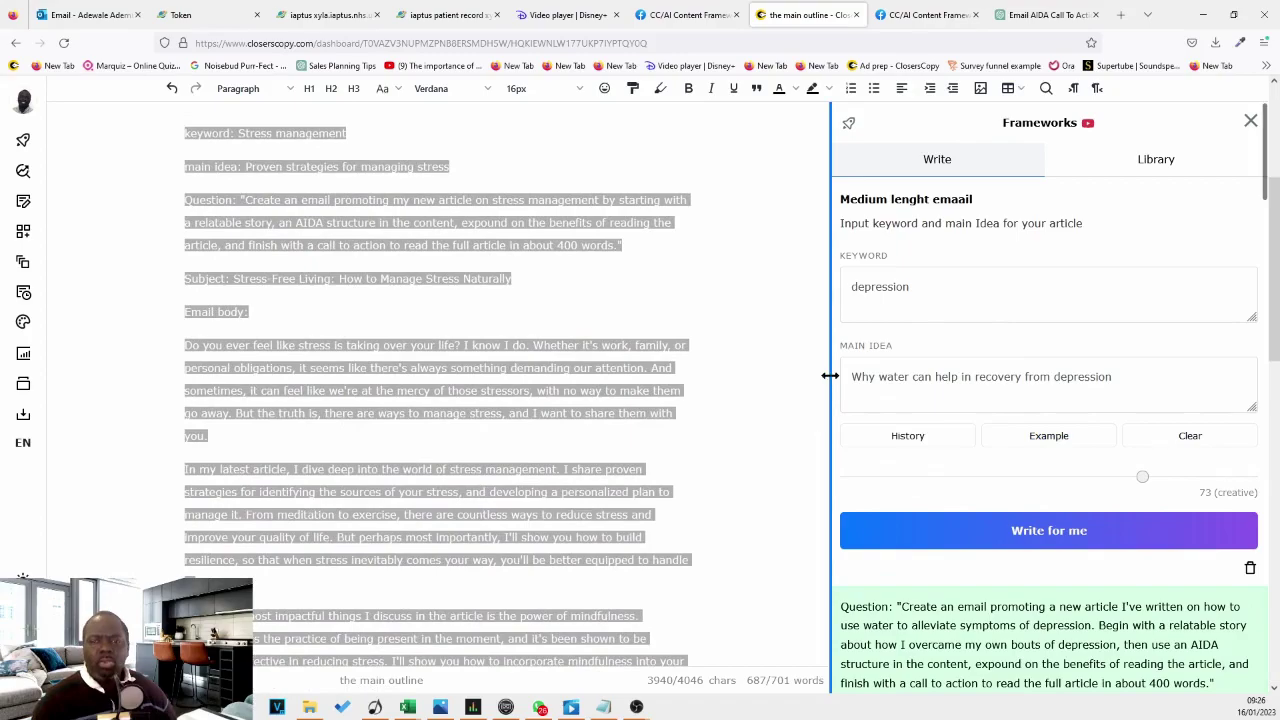
scroll(920, 326, "down", 2)
scroll(960, 386, "down", 7)
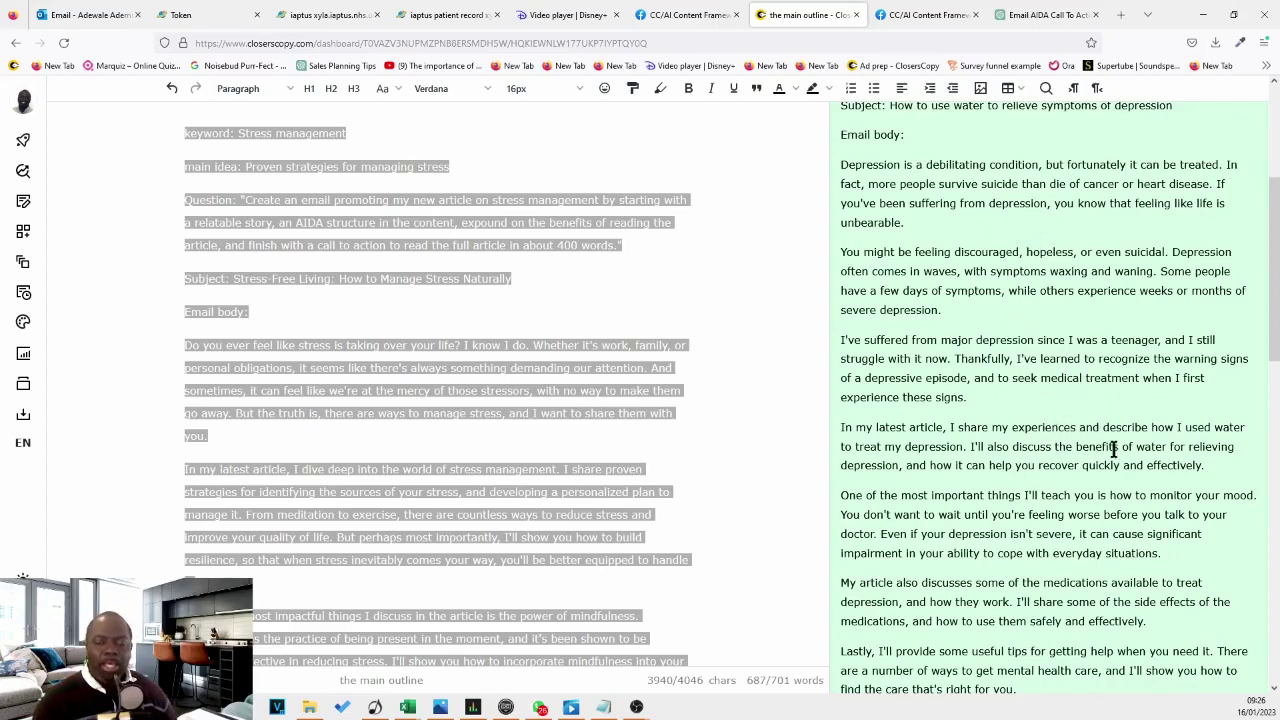
scroll(1086, 450, "down", 3)
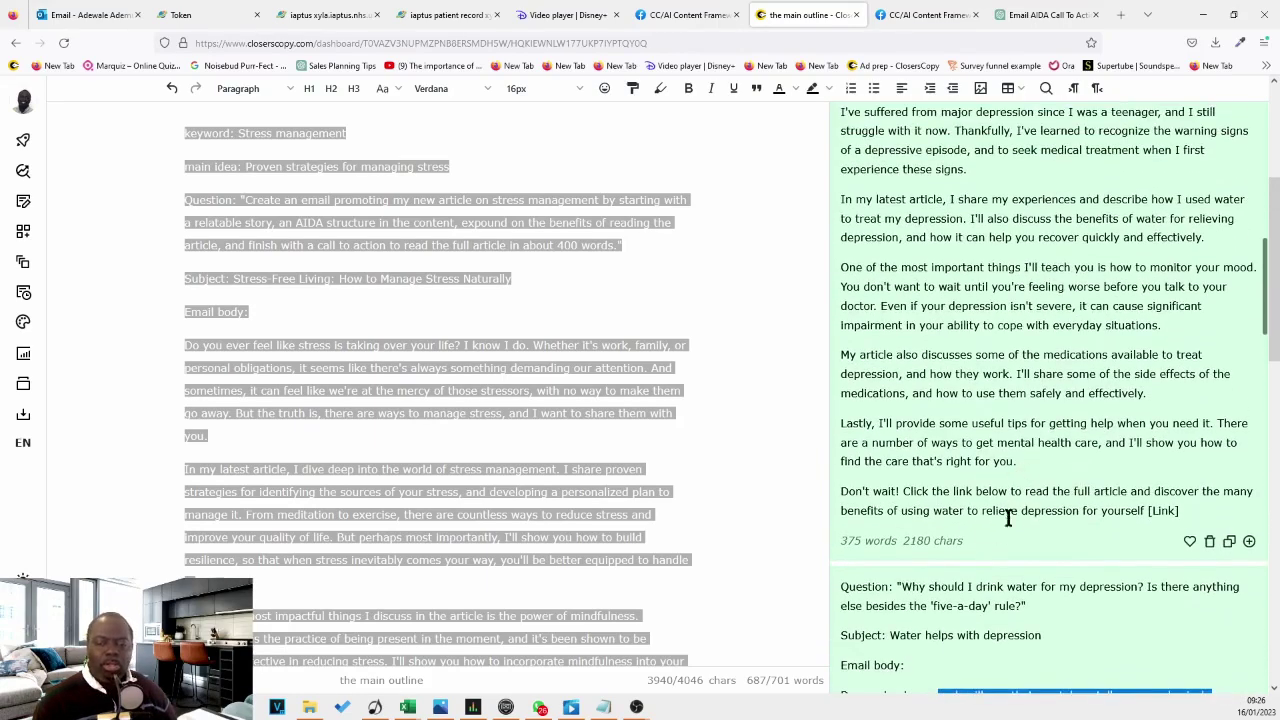
scroll(1140, 485, "up", 5)
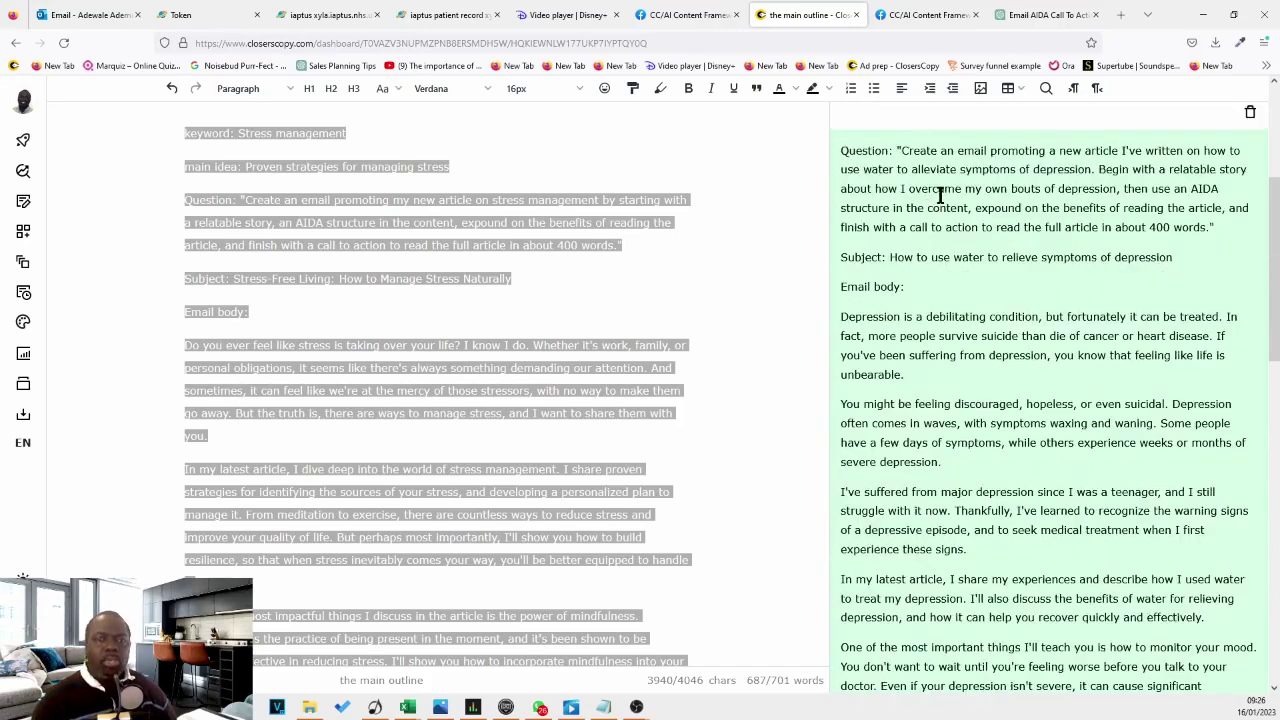